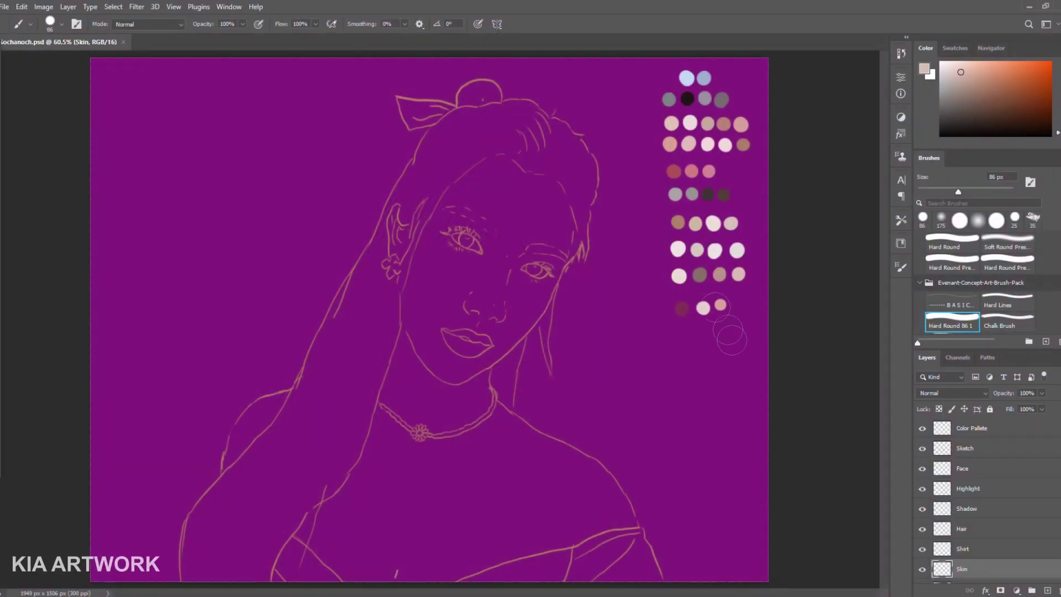
- Paint light pink skin over the cheeks, eyes and forehead
{"action": "left_click", "coordinate": [740, 273], "text": "alt"}
{"action": "mouse_move", "coordinate": [537, 273]}
{"action": "left_mouse_down"}
{"action": "mouse_move", "coordinate": [470, 355]}
{"action": "mouse_move", "coordinate": [533, 254]}
{"action": "mouse_move", "coordinate": [525, 232]}
{"action": "mouse_move", "coordinate": [470, 332]}
{"action": "mouse_move", "coordinate": [430, 348]}
{"action": "mouse_move", "coordinate": [420, 255]}
{"action": "mouse_move", "coordinate": [442, 353]}
{"action": "mouse_move", "coordinate": [459, 182]}
{"action": "mouse_move", "coordinate": [470, 249]}
{"action": "mouse_move", "coordinate": [539, 210]}
{"action": "mouse_move", "coordinate": [558, 254]}
{"action": "mouse_move", "coordinate": [550, 282]}
{"action": "mouse_move", "coordinate": [456, 380]}
{"action": "left_mouse_up"}
{"action": "key", "text": "ctrl+z"}
{"action": "mouse_move", "coordinate": [421, 276]}
{"action": "left_mouse_down"}
{"action": "mouse_move", "coordinate": [431, 332]}
{"action": "mouse_move", "coordinate": [420, 260]}
{"action": "mouse_move", "coordinate": [473, 238]}
{"action": "mouse_move", "coordinate": [498, 161]}
{"action": "mouse_move", "coordinate": [558, 210]}
{"action": "mouse_move", "coordinate": [546, 268]}
{"action": "left_mouse_up"}
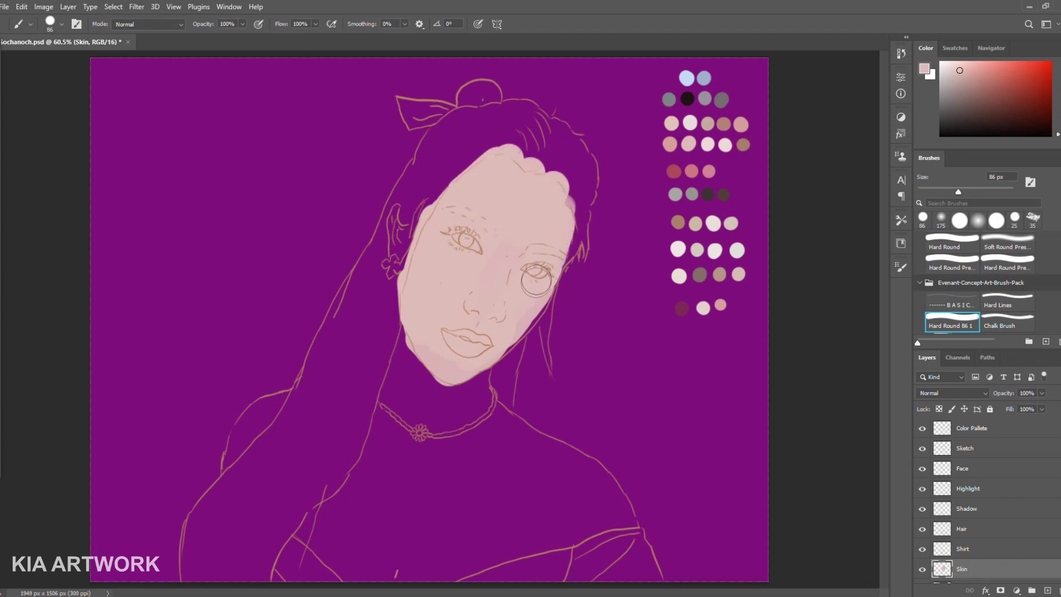
- Extend the pink skin over the jaw, chin, neck, shoulders and left hairline edge
{"action": "mouse_move", "coordinate": [442, 354]}
{"action": "left_mouse_down"}
{"action": "mouse_move", "coordinate": [409, 340]}
{"action": "mouse_move", "coordinate": [381, 432]}
{"action": "mouse_move", "coordinate": [323, 508]}
{"action": "mouse_move", "coordinate": [312, 547]}
{"action": "mouse_move", "coordinate": [373, 545]}
{"action": "mouse_move", "coordinate": [354, 515]}
{"action": "mouse_move", "coordinate": [442, 387]}
{"action": "mouse_move", "coordinate": [450, 516]}
{"action": "mouse_move", "coordinate": [522, 540]}
{"action": "mouse_move", "coordinate": [621, 517]}
{"action": "mouse_move", "coordinate": [577, 468]}
{"action": "mouse_move", "coordinate": [512, 464]}
{"action": "mouse_move", "coordinate": [476, 420]}
{"action": "mouse_move", "coordinate": [474, 371]}
{"action": "mouse_move", "coordinate": [478, 404]}
{"action": "mouse_move", "coordinate": [604, 493]}
{"action": "mouse_move", "coordinate": [576, 465]}
{"action": "mouse_move", "coordinate": [639, 558]}
{"action": "mouse_move", "coordinate": [600, 562]}
{"action": "left_mouse_up"}
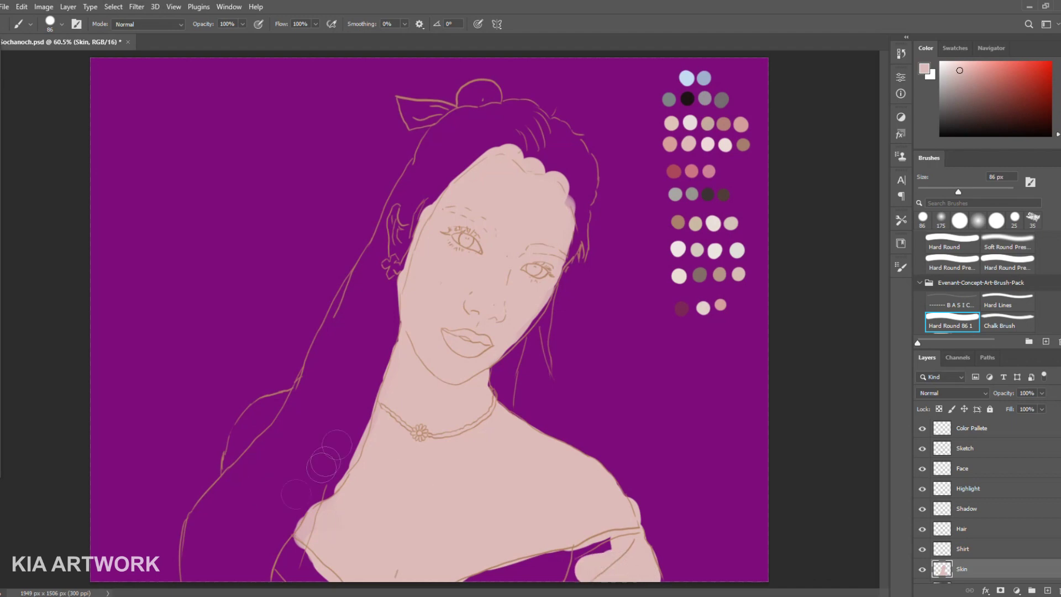
{"action": "mouse_move", "coordinate": [331, 459]}
{"action": "left_mouse_down"}
{"action": "mouse_move", "coordinate": [315, 504]}
{"action": "mouse_move", "coordinate": [356, 457]}
{"action": "left_mouse_up"}
{"action": "left_click_drag", "start_coordinate": [447, 256], "coordinate": [505, 170]}
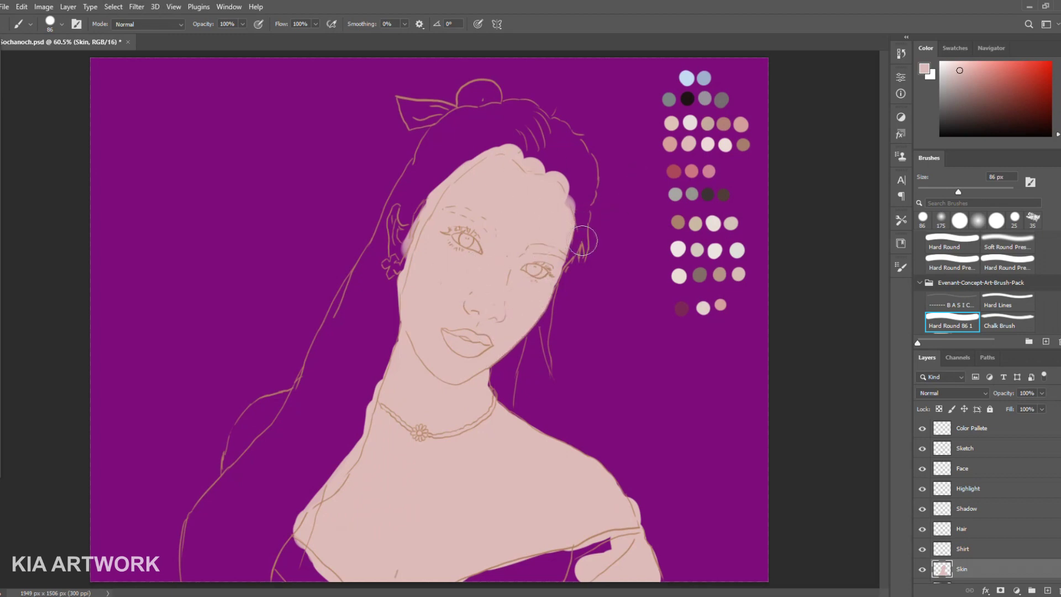
{"action": "left_click", "coordinate": [674, 171], "text": "alt"}
- Paint the deep rose top along the bottom, discarding trial brown hair strokes
{"action": "mouse_move", "coordinate": [558, 561]}
{"action": "left_mouse_down"}
{"action": "mouse_move", "coordinate": [636, 550]}
{"action": "mouse_move", "coordinate": [623, 568]}
{"action": "left_mouse_up"}
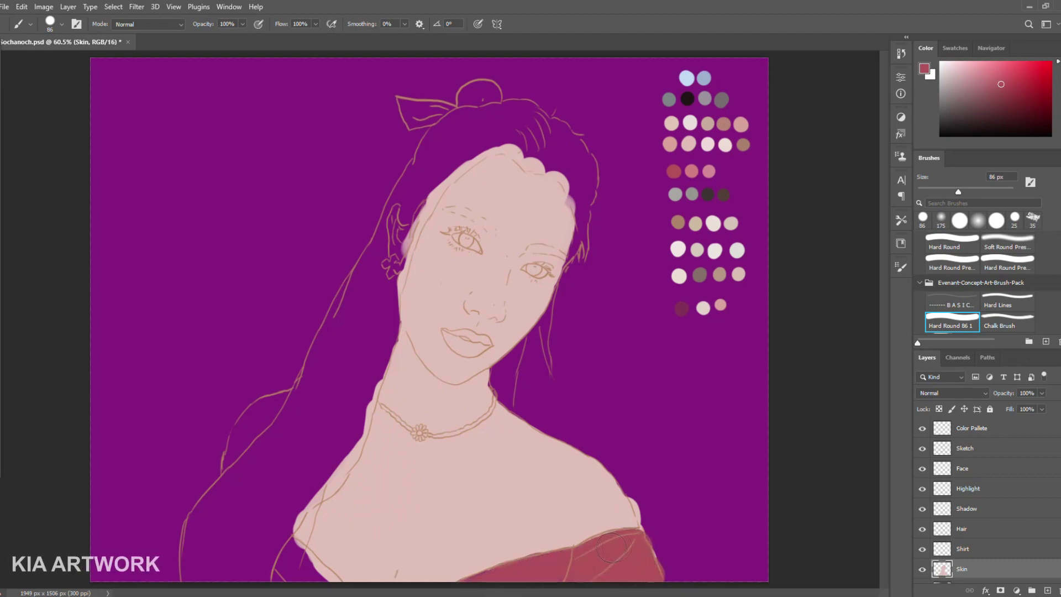
{"action": "left_click_drag", "start_coordinate": [287, 565], "coordinate": [318, 583]}
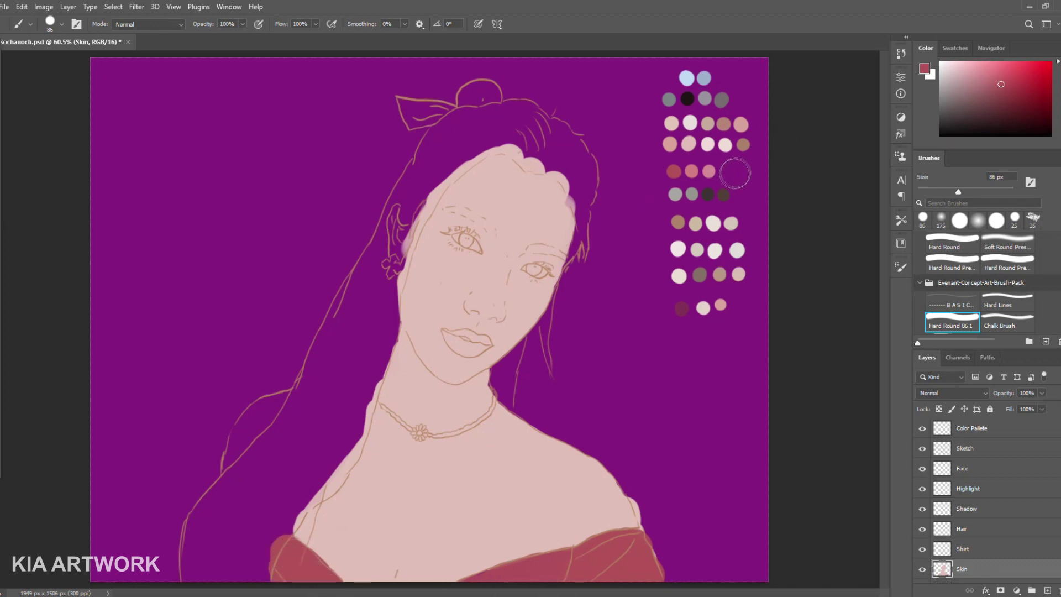
{"action": "left_click", "coordinate": [678, 222], "text": "alt"}
{"action": "mouse_move", "coordinate": [475, 132]}
{"action": "left_mouse_down"}
{"action": "mouse_move", "coordinate": [443, 160]}
{"action": "mouse_move", "coordinate": [509, 135]}
{"action": "mouse_move", "coordinate": [445, 145]}
{"action": "mouse_move", "coordinate": [514, 135]}
{"action": "mouse_move", "coordinate": [548, 152]}
{"action": "left_mouse_up"}
{"action": "key", "text": "ctrl+z"}
{"action": "mouse_move", "coordinate": [428, 166]}
{"action": "left_mouse_down"}
{"action": "mouse_move", "coordinate": [497, 124]}
{"action": "mouse_move", "coordinate": [530, 119]}
{"action": "mouse_move", "coordinate": [583, 172]}
{"action": "left_mouse_up"}
{"action": "key", "text": "ctrl+z"}
{"action": "key", "text": "ctrl+z"}
{"action": "key", "text": "ctrl+z"}
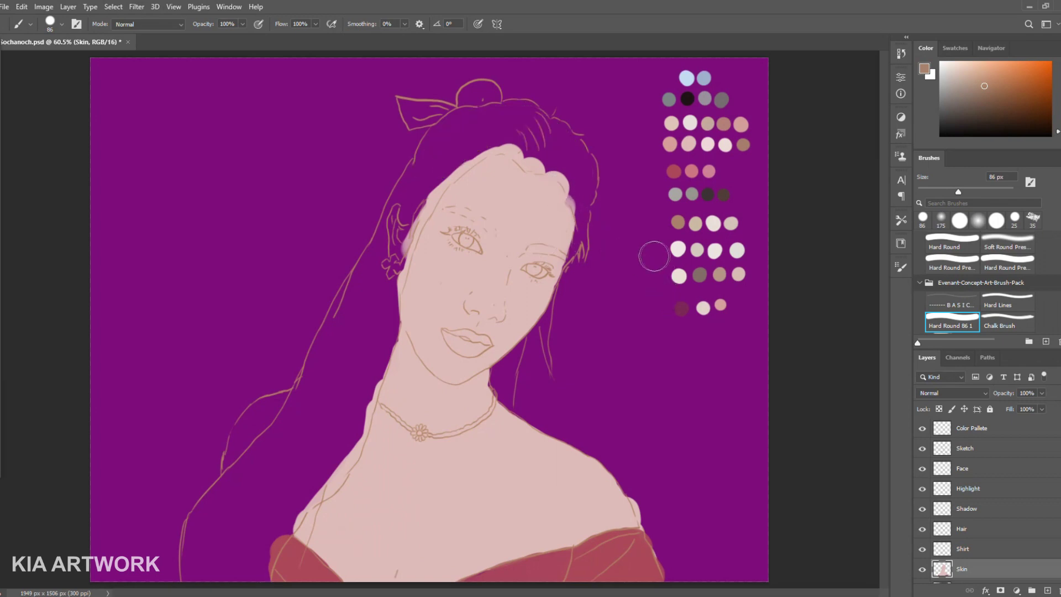
- Select the Shirt layer with a reddish colour, then switch to the Face layer
{"action": "left_click", "coordinate": [1004, 555]}
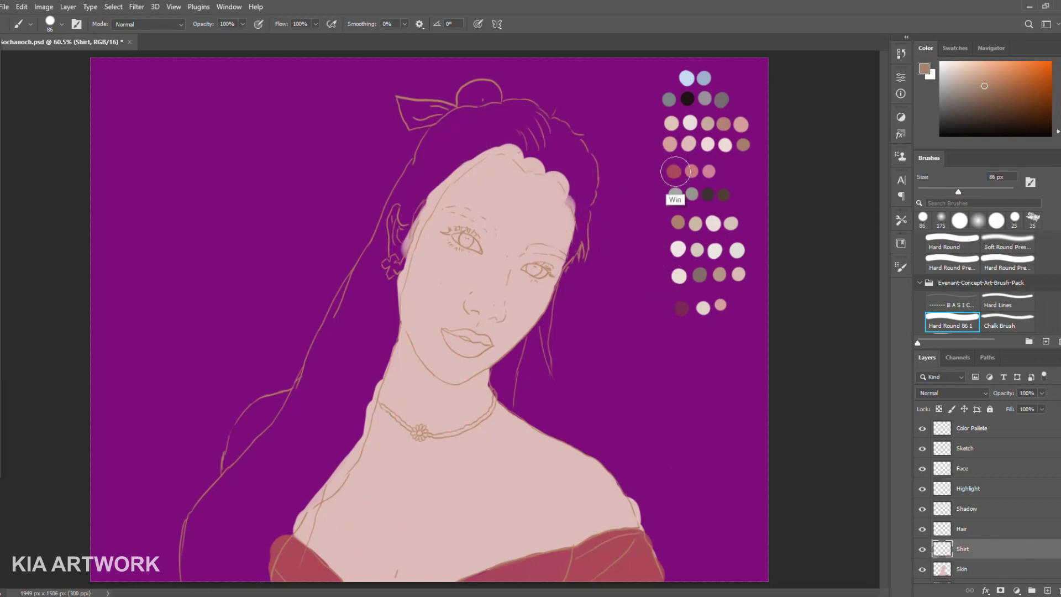
{"action": "left_click", "coordinate": [674, 171], "text": "alt"}
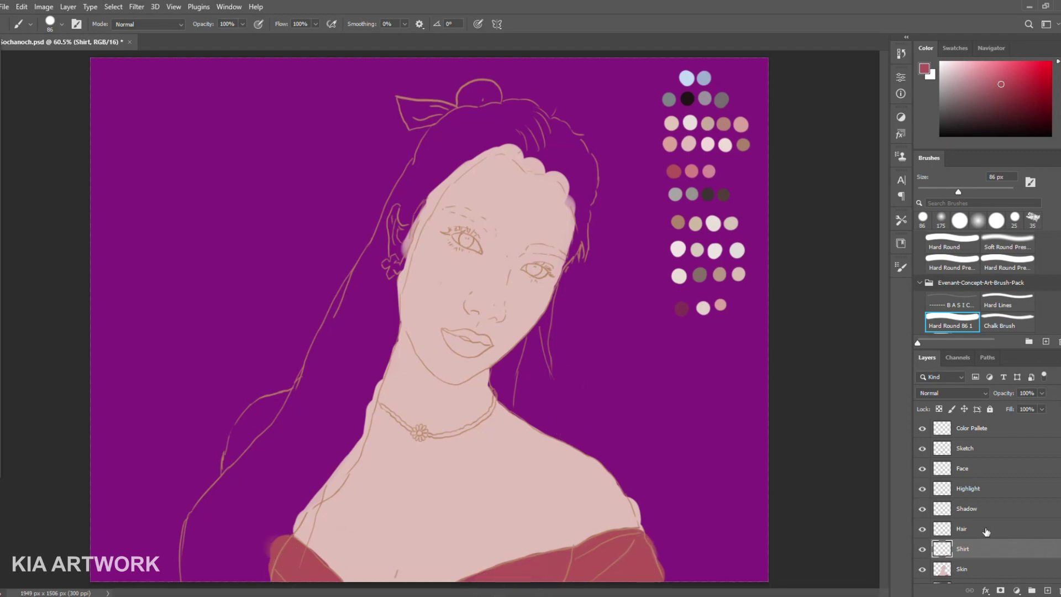
{"action": "left_click", "coordinate": [994, 470]}
{"action": "scroll", "coordinate": [527, 251], "scroll_direction": "up", "scroll_amount": 2}
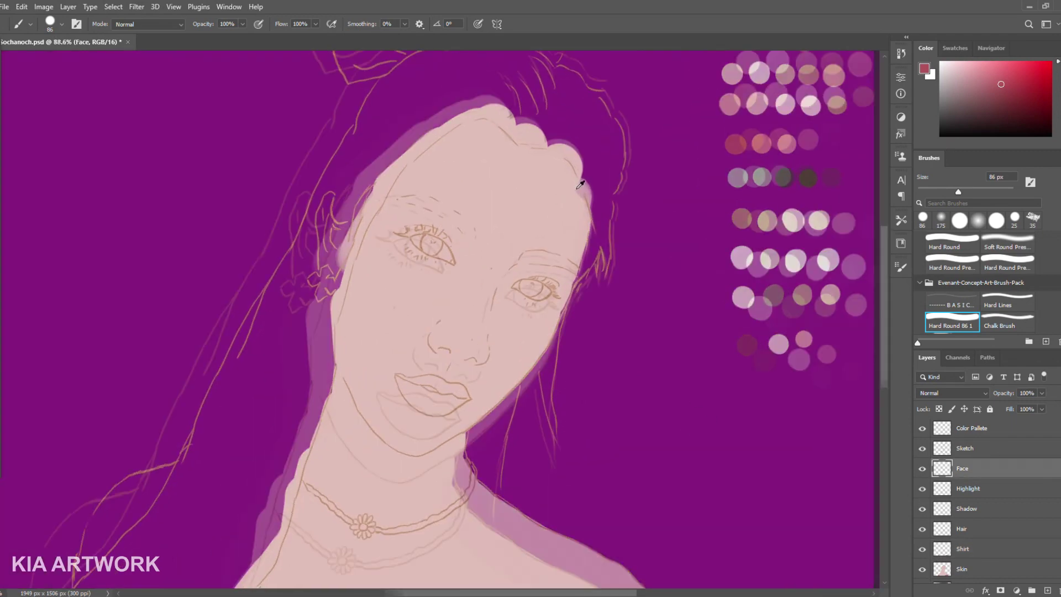
- Zoom in and set up a 37 px Hard Round brush in near-black
{"action": "scroll", "coordinate": [527, 251], "scroll_direction": "up", "scroll_amount": 2}
{"action": "right_click", "coordinate": [514, 242]}
{"action": "left_click_drag", "start_coordinate": [606, 274], "coordinate": [588, 273]}
{"action": "key", "text": "Return"}
{"action": "scroll", "coordinate": [940, 273], "scroll_direction": "up", "scroll_amount": 2}
{"action": "left_click", "coordinate": [951, 278]}
{"action": "left_click", "coordinate": [758, 101], "text": "alt"}
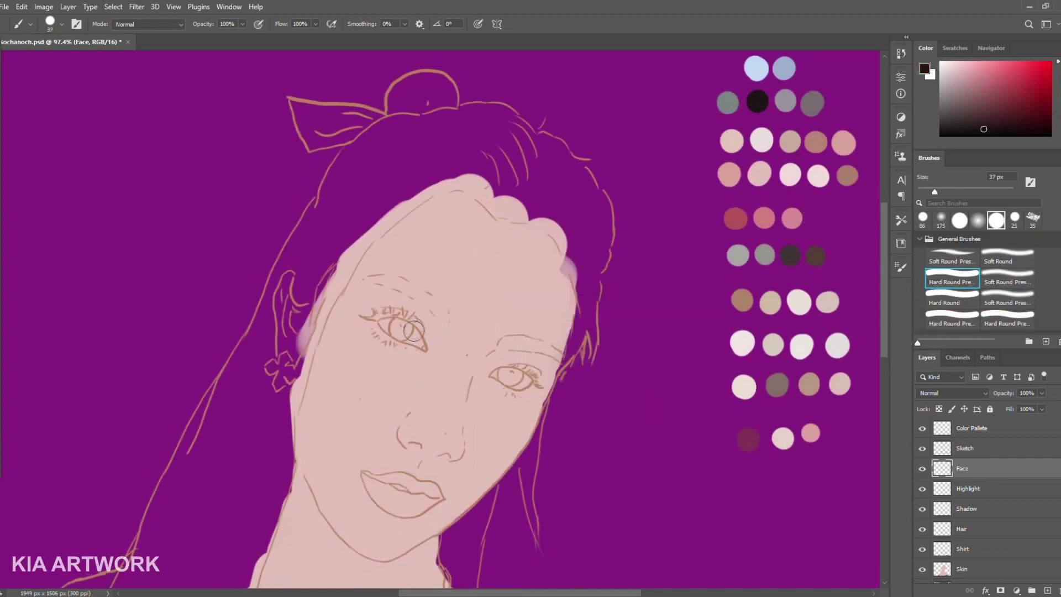
- Shrink the brush to 14 px, paint the left iris dark and add a lighter highlight
{"action": "scroll", "coordinate": [387, 329], "scroll_direction": "up", "scroll_amount": 2}
{"action": "scroll", "coordinate": [387, 329], "scroll_direction": "up", "scroll_amount": 2}
{"action": "right_click", "coordinate": [577, 206]}
{"action": "left_click_drag", "start_coordinate": [646, 234], "coordinate": [638, 235]}
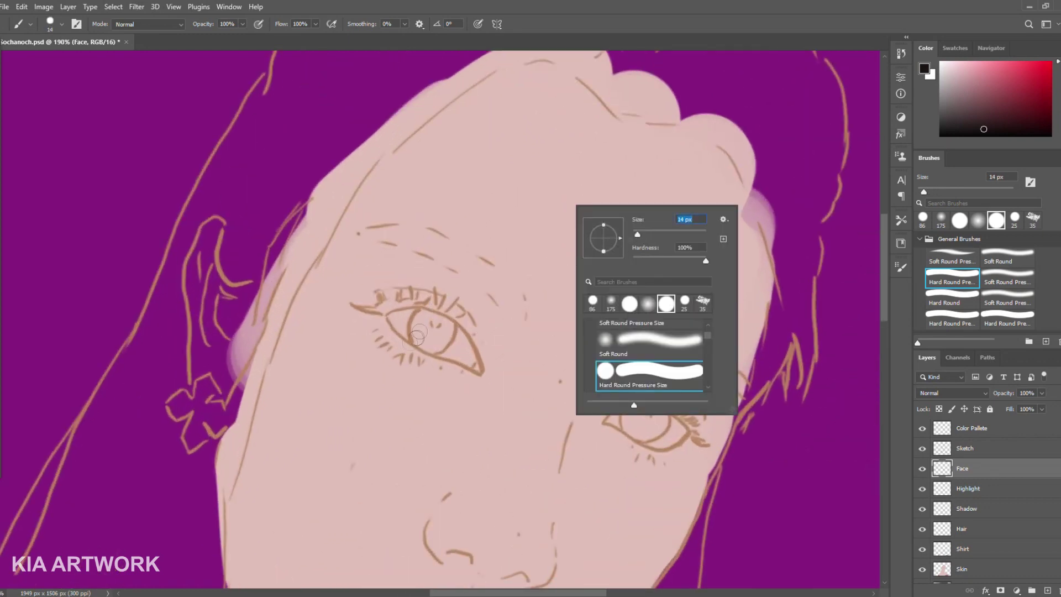
{"action": "left_click_drag", "start_coordinate": [416, 336], "coordinate": [423, 320]}
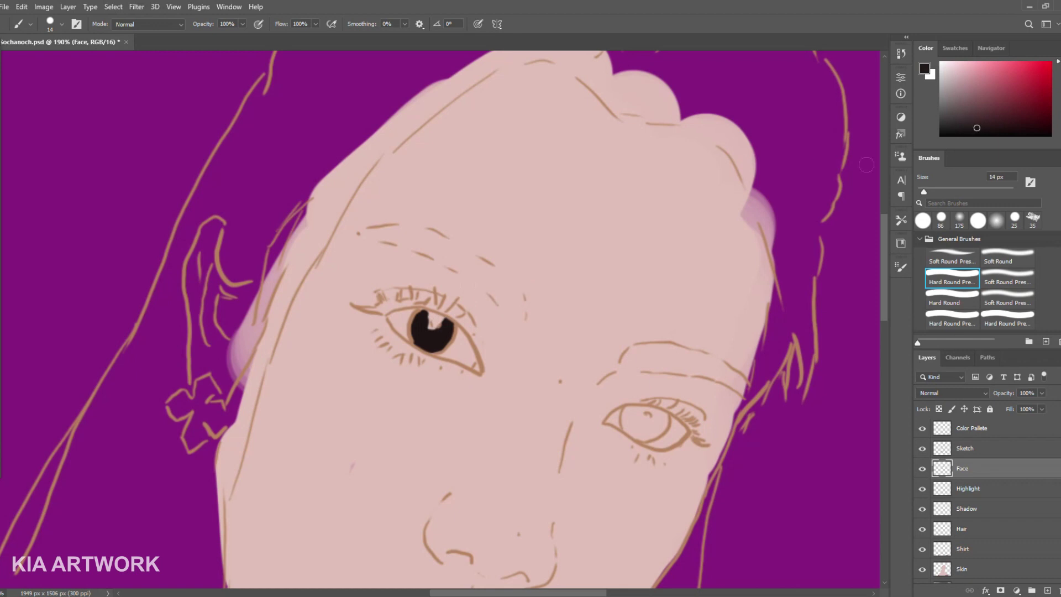
{"action": "left_click", "coordinate": [441, 319], "text": "alt"}
{"action": "left_click", "coordinate": [434, 327], "text": "alt"}
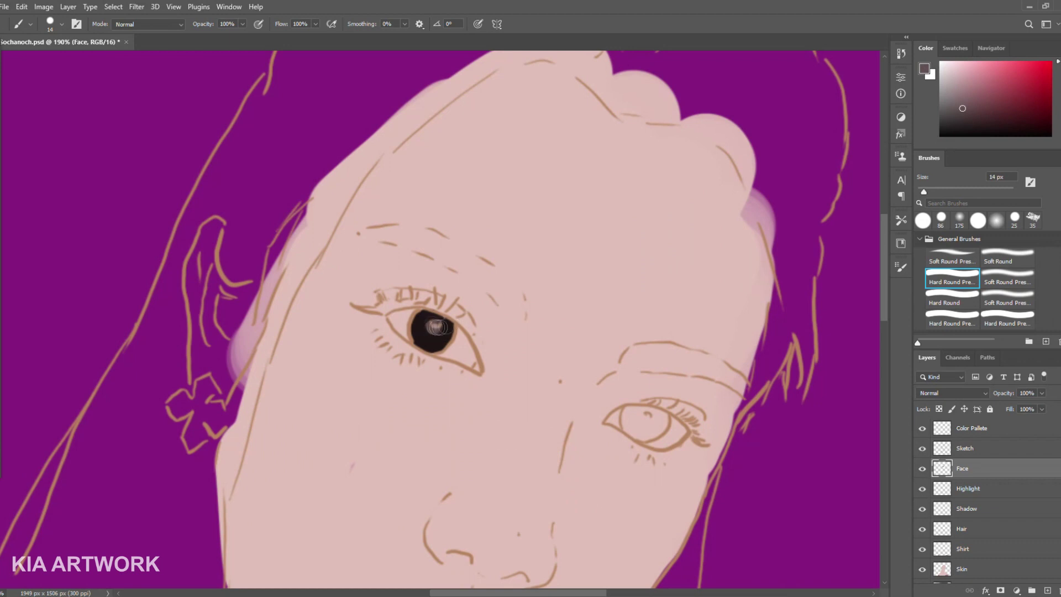
- Fill the right iris solid near-black and fit the whole portrait in view
{"action": "left_click", "coordinate": [432, 342], "text": "alt"}
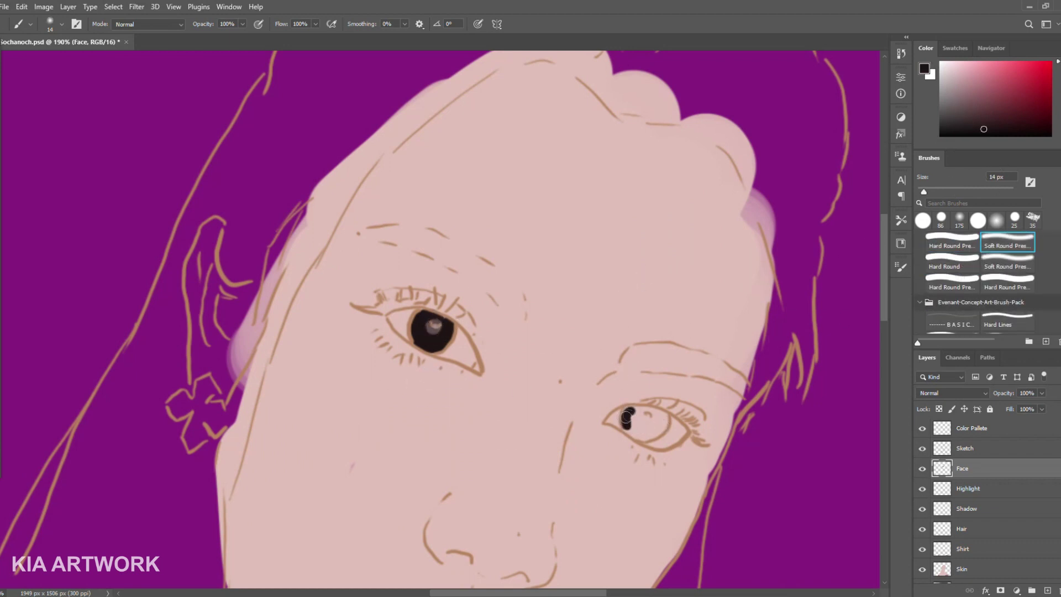
{"action": "left_click_drag", "start_coordinate": [631, 412], "coordinate": [628, 425]}
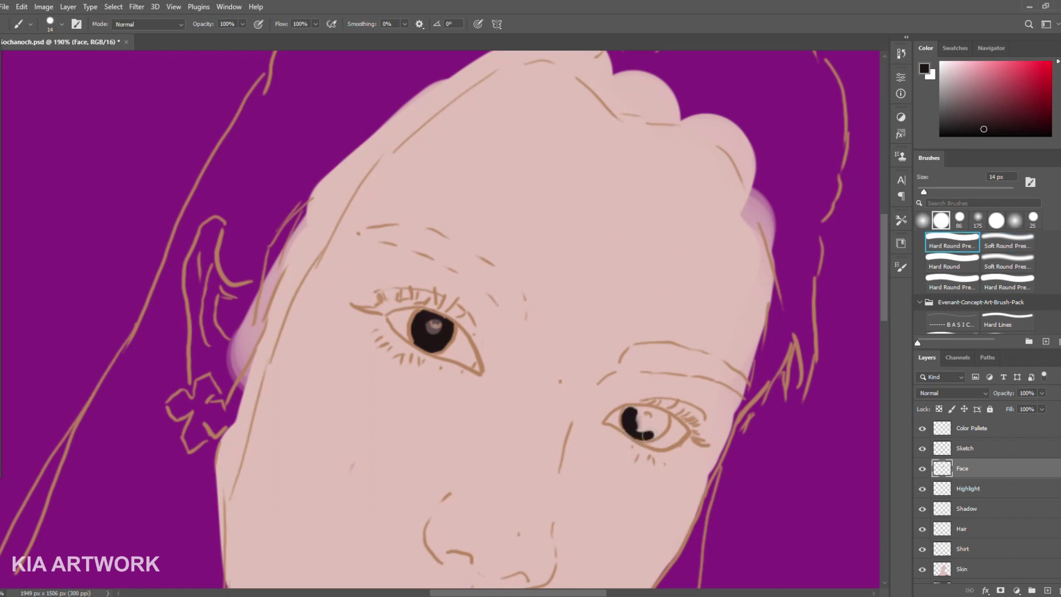
{"action": "left_click_drag", "start_coordinate": [636, 421], "coordinate": [647, 412]}
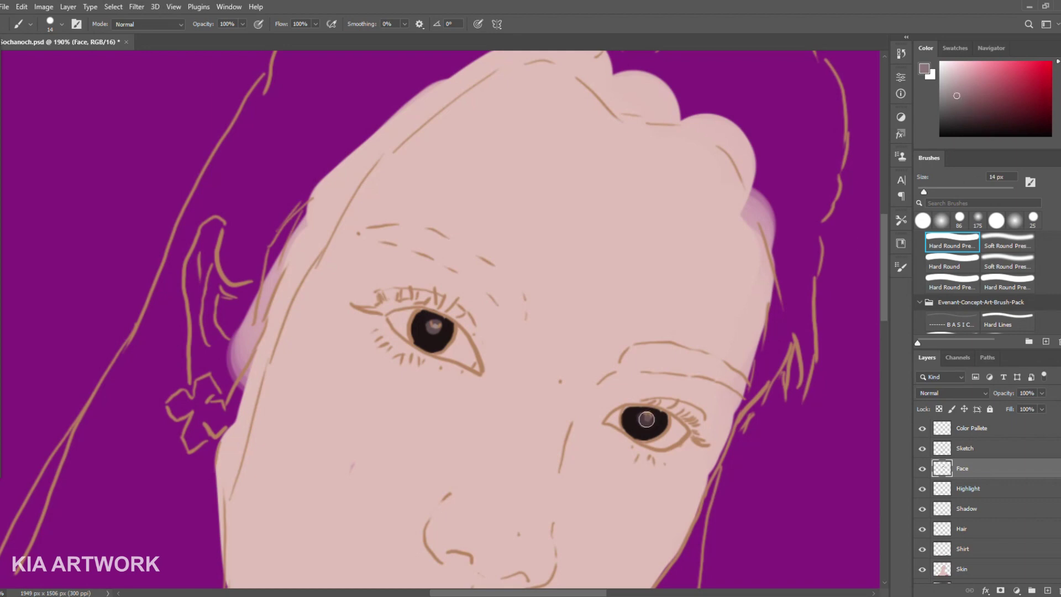
{"action": "key", "text": "ctrl+0"}
{"action": "scroll", "coordinate": [823, 107], "scroll_direction": "up", "scroll_amount": 2}
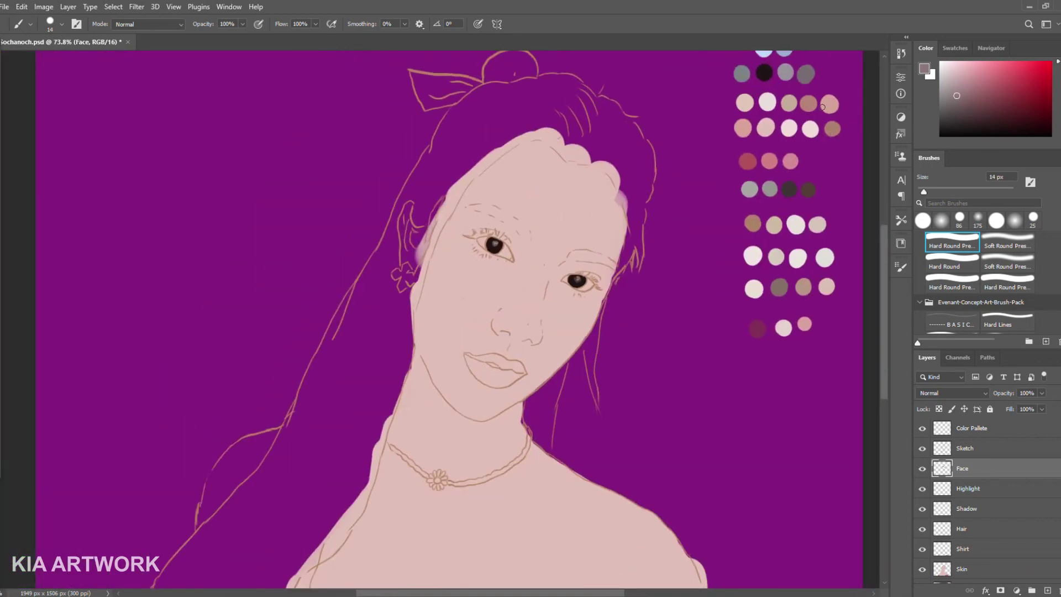
- Paint the left eye's white in a light colour, softening the corner with a soft round brush
{"action": "left_click", "coordinate": [766, 130], "text": "alt"}
{"action": "scroll", "coordinate": [531, 200], "scroll_direction": "up", "scroll_amount": 4, "text": "alt"}
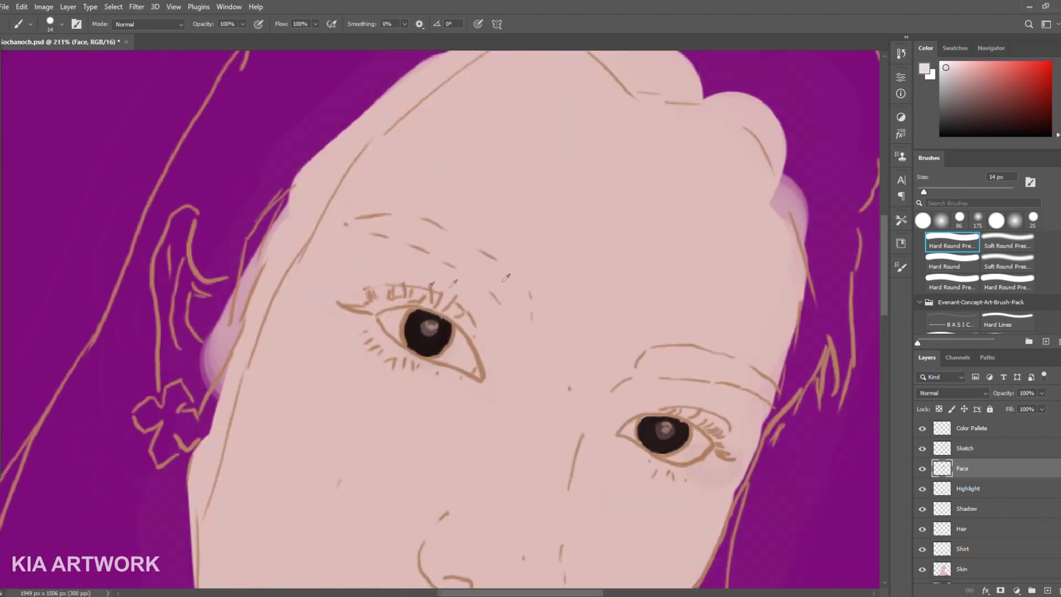
{"action": "scroll", "coordinate": [411, 300], "scroll_direction": "up", "scroll_amount": 1}
{"action": "left_click_drag", "start_coordinate": [368, 330], "coordinate": [387, 334]}
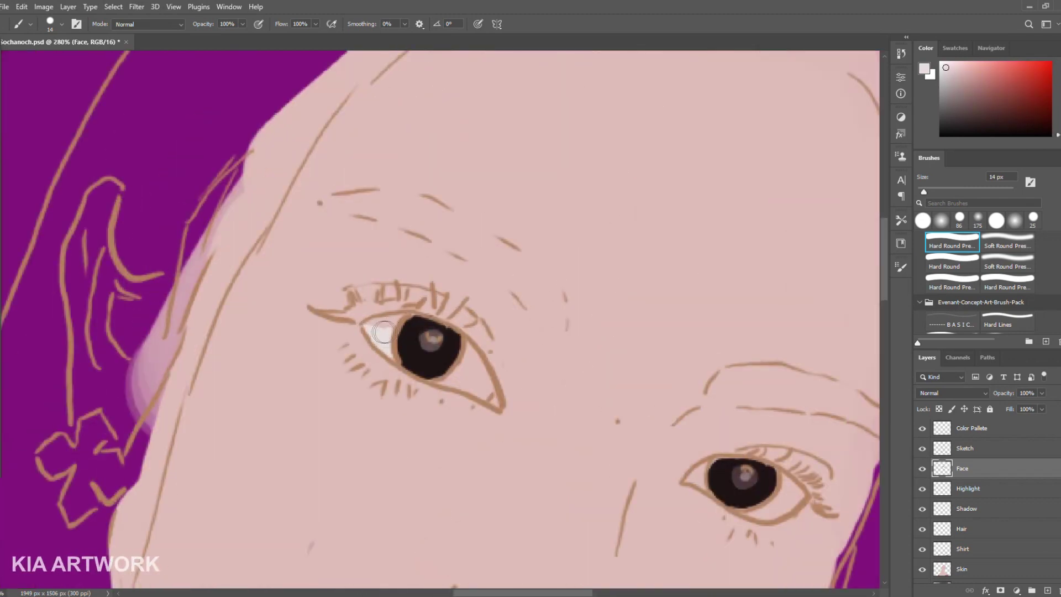
{"action": "left_click_drag", "start_coordinate": [471, 359], "coordinate": [484, 385]}
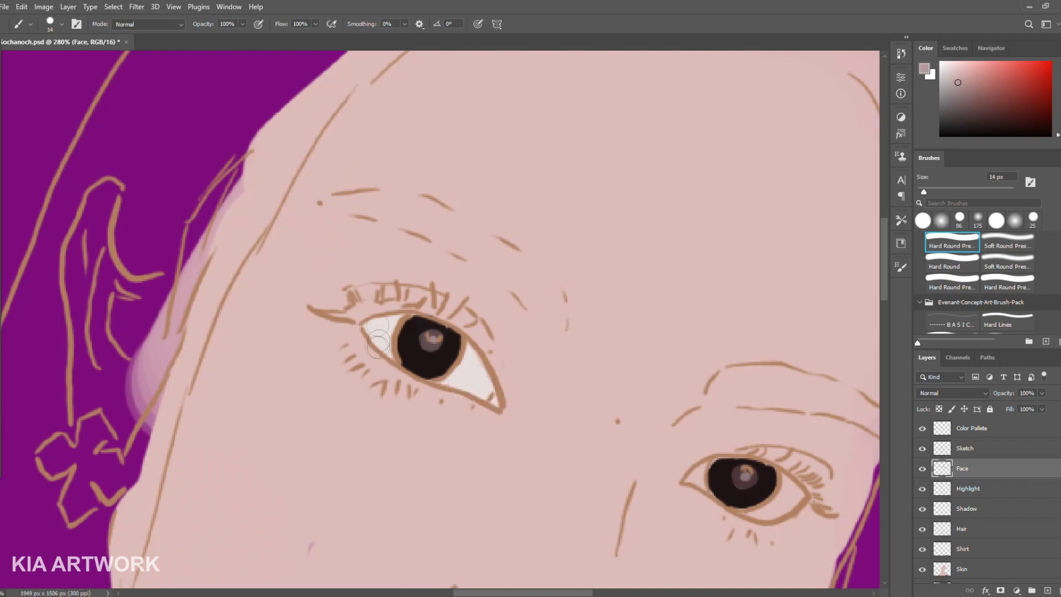
{"action": "key", "text": "period"}
{"action": "key", "text": "period"}
{"action": "key", "text": "period"}
{"action": "mouse_move", "coordinate": [480, 368]}
{"action": "left_mouse_down"}
{"action": "mouse_move", "coordinate": [474, 391]}
{"action": "mouse_move", "coordinate": [471, 371]}
{"action": "mouse_move", "coordinate": [467, 381]}
{"action": "left_mouse_up"}
{"action": "left_click_drag", "start_coordinate": [387, 324], "coordinate": [385, 332]}
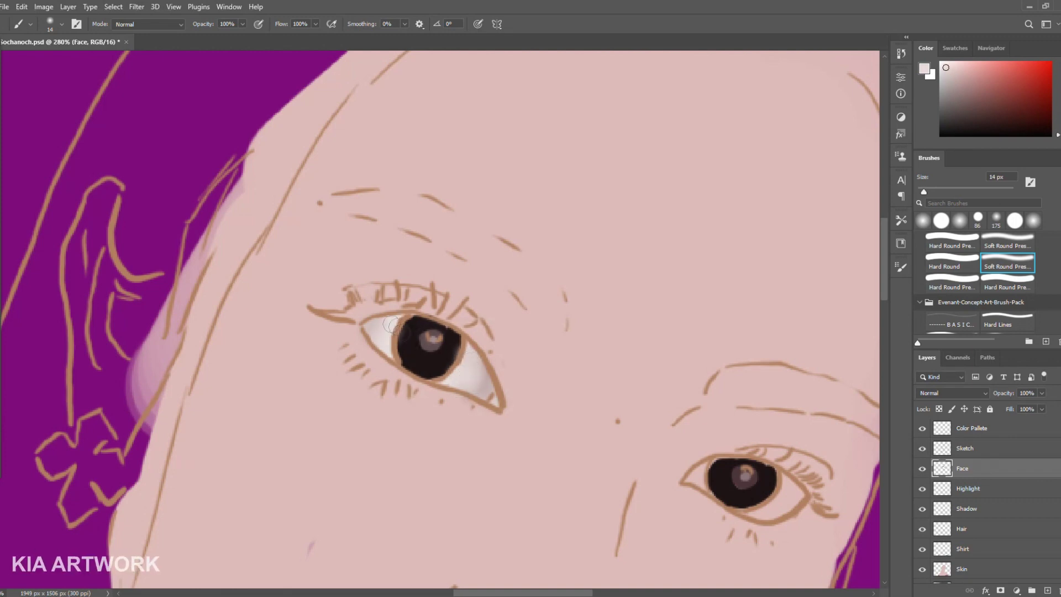
- Paint the right eye's white near-white and shade its lower edge greyish pink
{"action": "left_click", "coordinate": [452, 352], "text": "alt"}
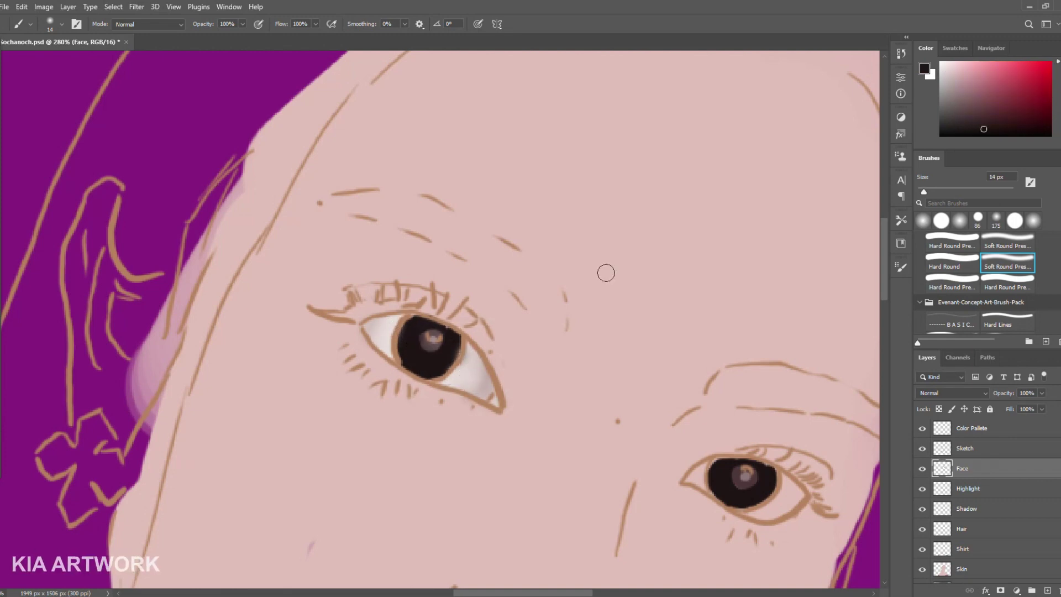
{"action": "left_click_drag", "start_coordinate": [604, 273], "coordinate": [381, 134]}
{"action": "left_click", "coordinate": [165, 246], "text": "alt"}
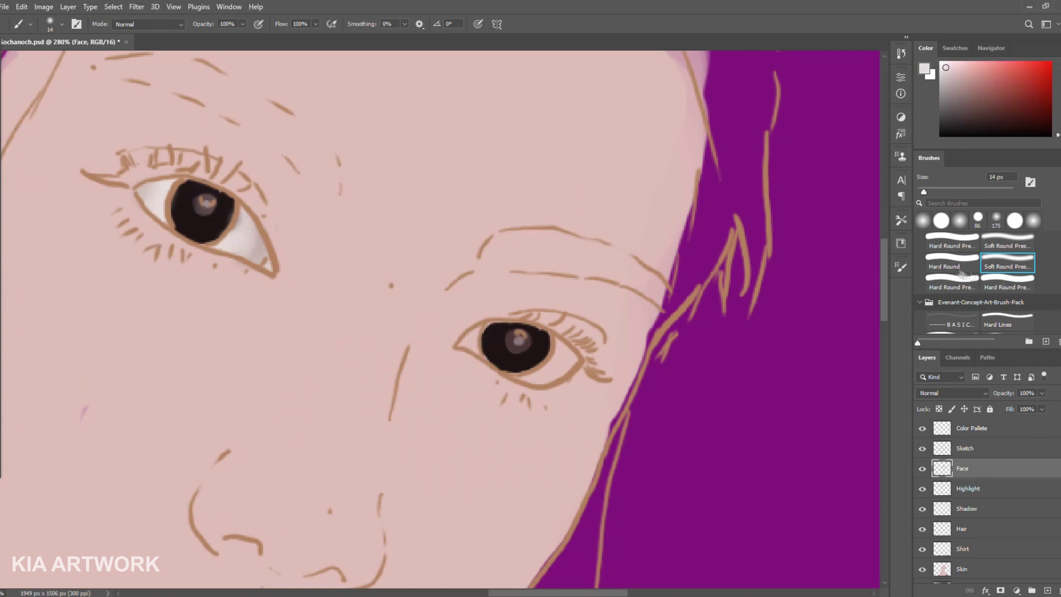
{"action": "left_click", "coordinate": [952, 243]}
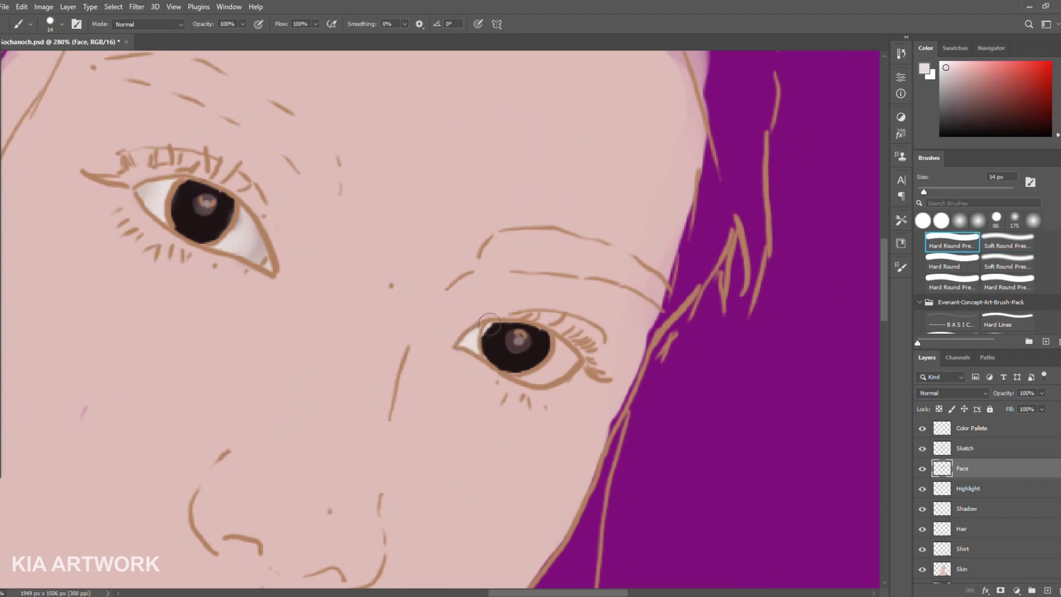
{"action": "left_click_drag", "start_coordinate": [559, 346], "coordinate": [571, 363]}
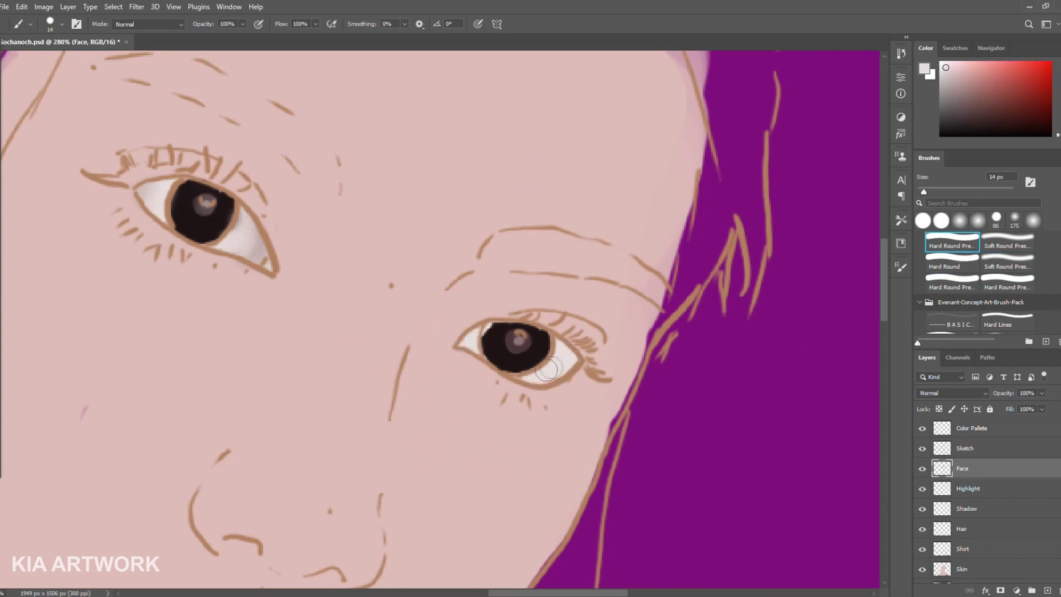
{"action": "left_click", "coordinate": [574, 387], "text": "alt"}
{"action": "left_click", "coordinate": [1007, 264]}
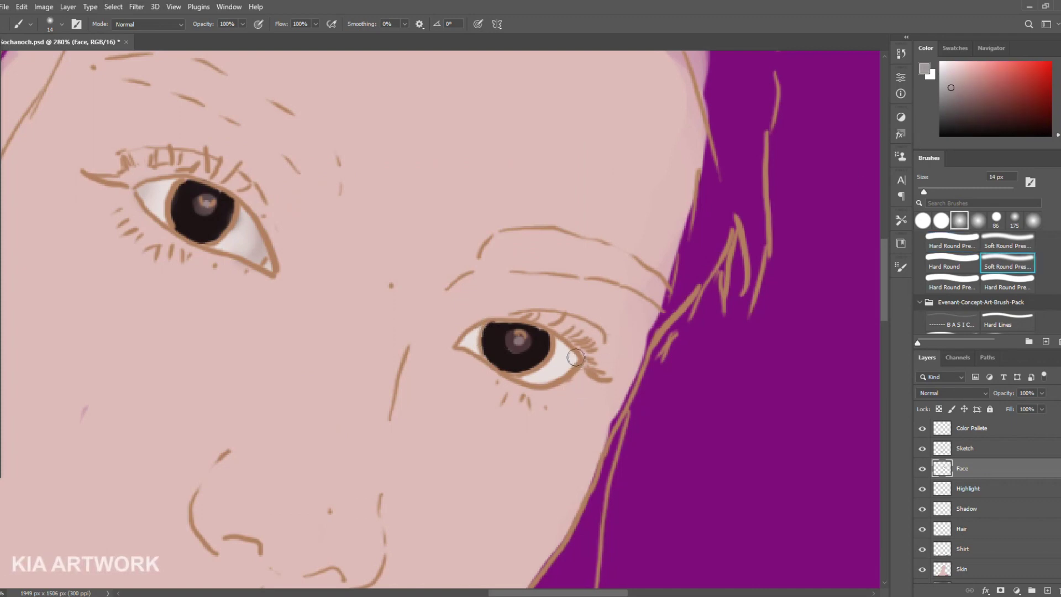
{"action": "left_click_drag", "start_coordinate": [569, 367], "coordinate": [573, 360]}
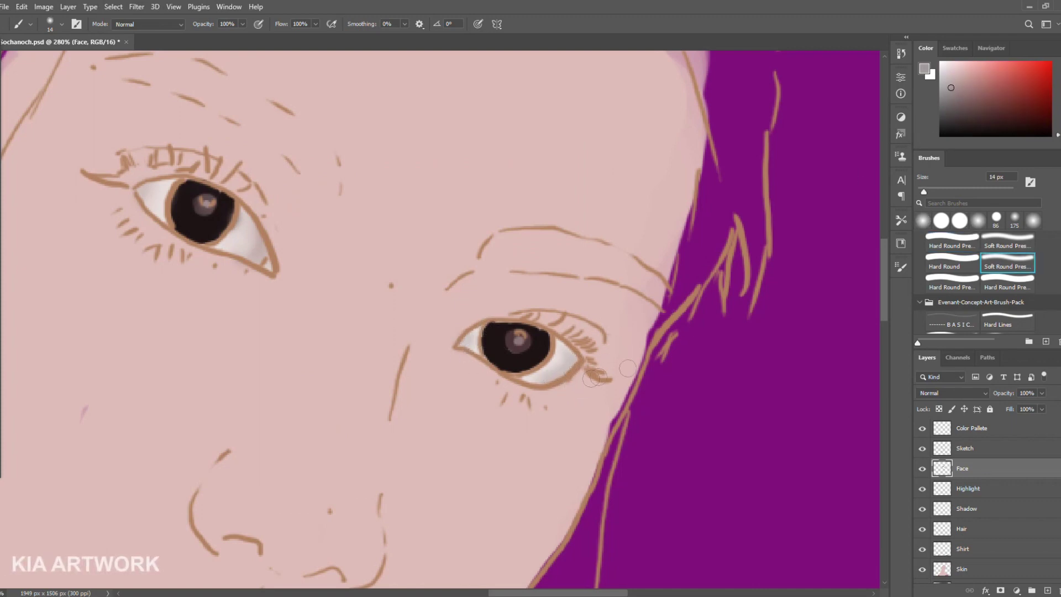
- Try a near-black upper eyelid on the right eye, undo it, and zoom out
{"action": "left_click", "coordinate": [959, 246]}
{"action": "left_click", "coordinate": [521, 386], "text": "alt"}
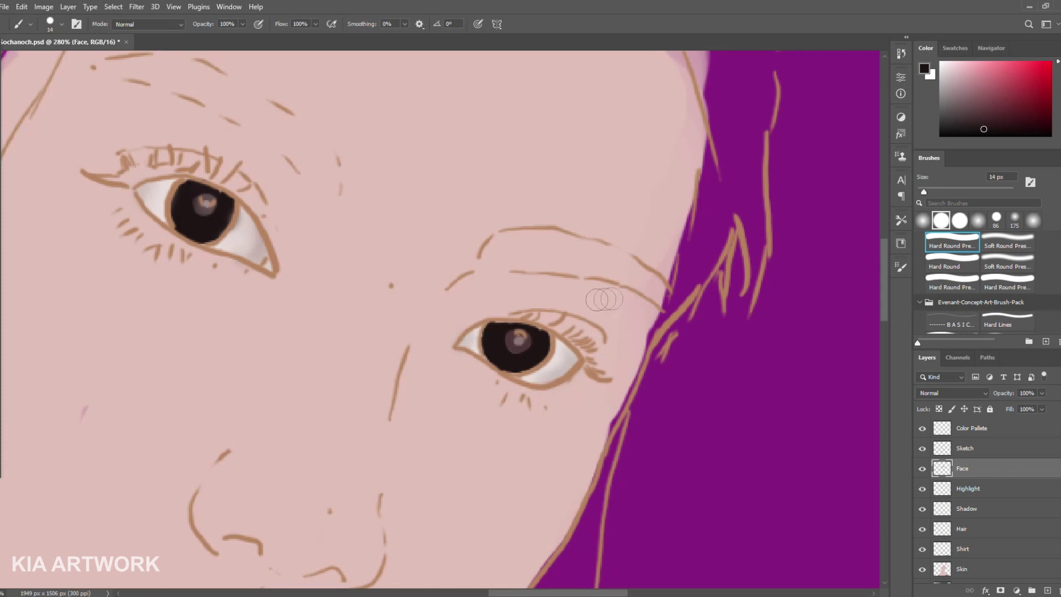
{"action": "left_click_drag", "start_coordinate": [519, 319], "coordinate": [534, 318]}
{"action": "key", "text": "ctrl+z"}
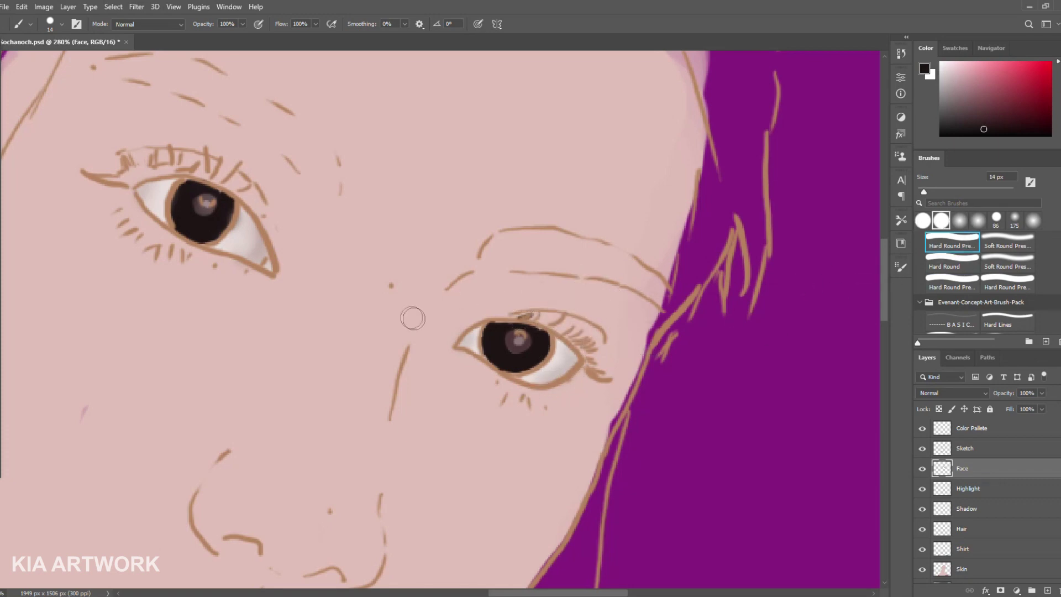
{"action": "scroll", "coordinate": [413, 318], "scroll_direction": "down", "scroll_amount": 1, "text": "alt"}
{"action": "scroll", "coordinate": [413, 318], "scroll_direction": "down", "scroll_amount": 2, "text": "alt"}
{"action": "scroll", "coordinate": [413, 319], "scroll_direction": "down", "scroll_amount": 2, "text": "alt"}
{"action": "scroll", "coordinate": [828, 69], "scroll_direction": "down", "scroll_amount": 2, "text": "alt"}
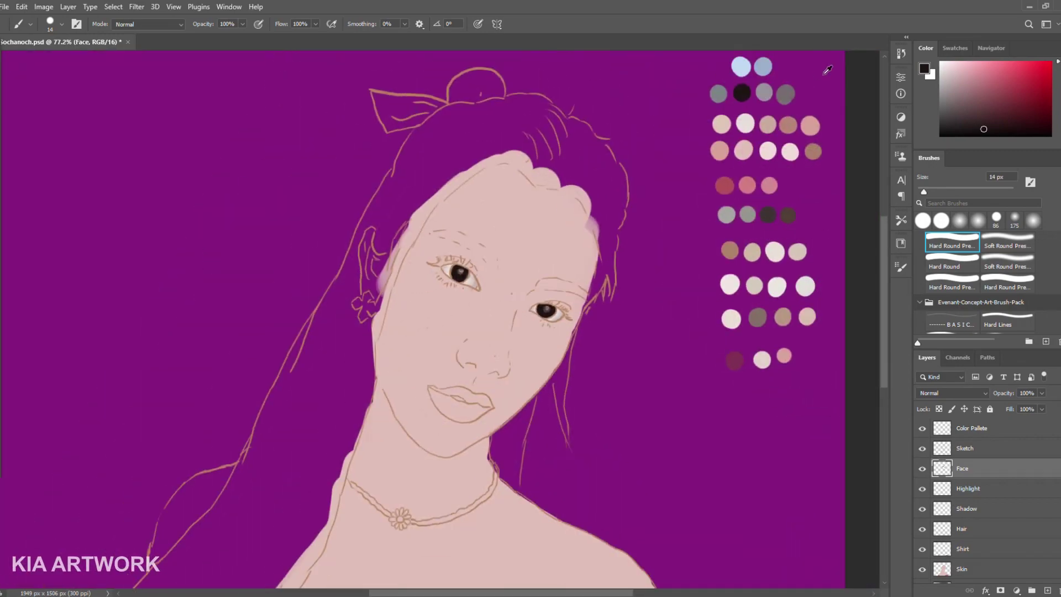
- Brush muted grey eyebrows above the right and left eyes, then fit the drawing on screen
{"action": "left_click", "coordinate": [785, 94], "text": "alt"}
{"action": "scroll", "coordinate": [398, 382], "scroll_direction": "up", "scroll_amount": 2, "text": "alt"}
{"action": "scroll", "coordinate": [398, 381], "scroll_direction": "up", "scroll_amount": 2, "text": "alt"}
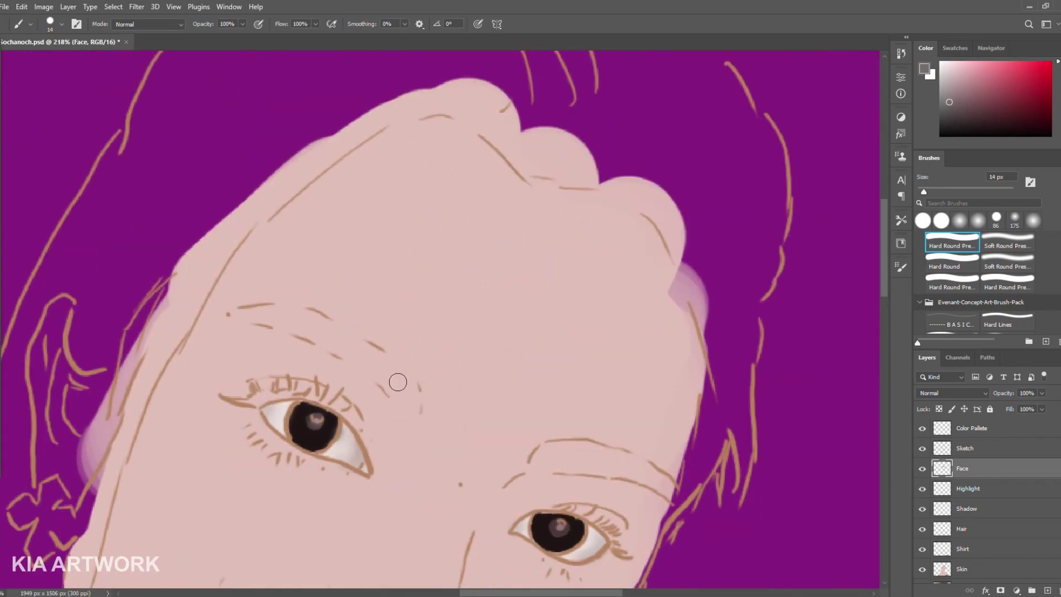
{"action": "mouse_move", "coordinate": [552, 457]}
{"action": "left_mouse_down"}
{"action": "mouse_move", "coordinate": [575, 452]}
{"action": "mouse_move", "coordinate": [533, 383]}
{"action": "mouse_move", "coordinate": [621, 416]}
{"action": "left_mouse_up"}
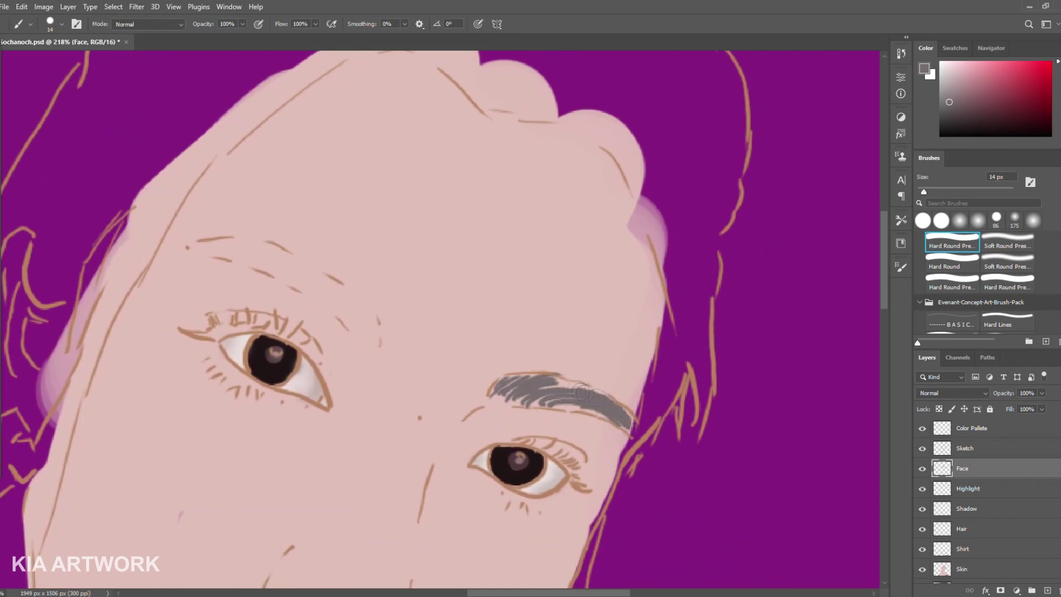
{"action": "left_click_drag", "start_coordinate": [507, 385], "coordinate": [547, 398]}
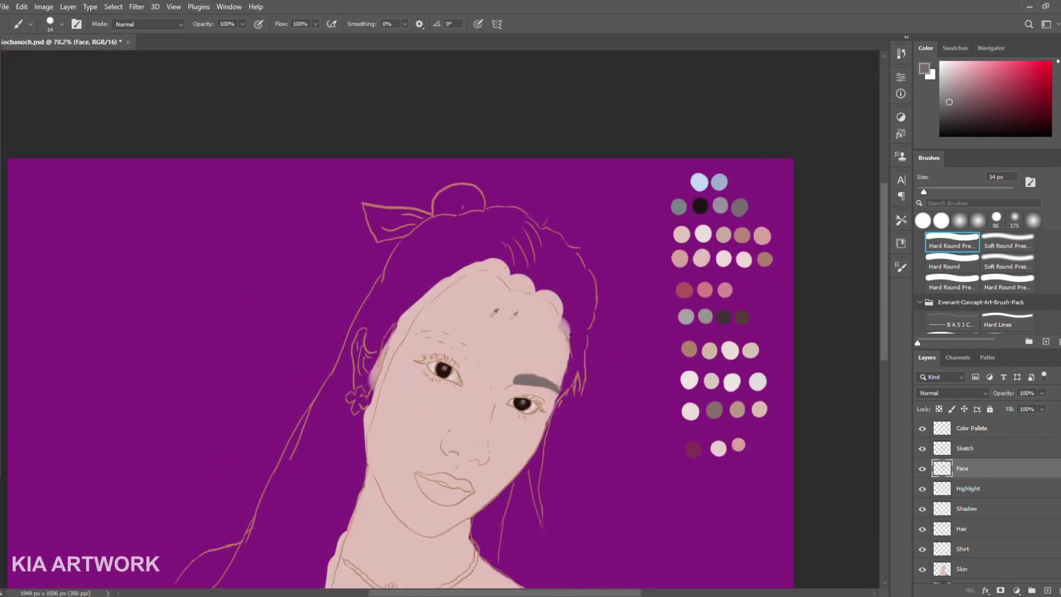
{"action": "scroll", "coordinate": [367, 468], "scroll_direction": "down", "scroll_amount": 3}
{"action": "scroll", "coordinate": [296, 383], "scroll_direction": "up", "scroll_amount": 2}
{"action": "mouse_move", "coordinate": [414, 427]}
{"action": "left_mouse_down"}
{"action": "mouse_move", "coordinate": [384, 389]}
{"action": "mouse_move", "coordinate": [303, 357]}
{"action": "left_mouse_up"}
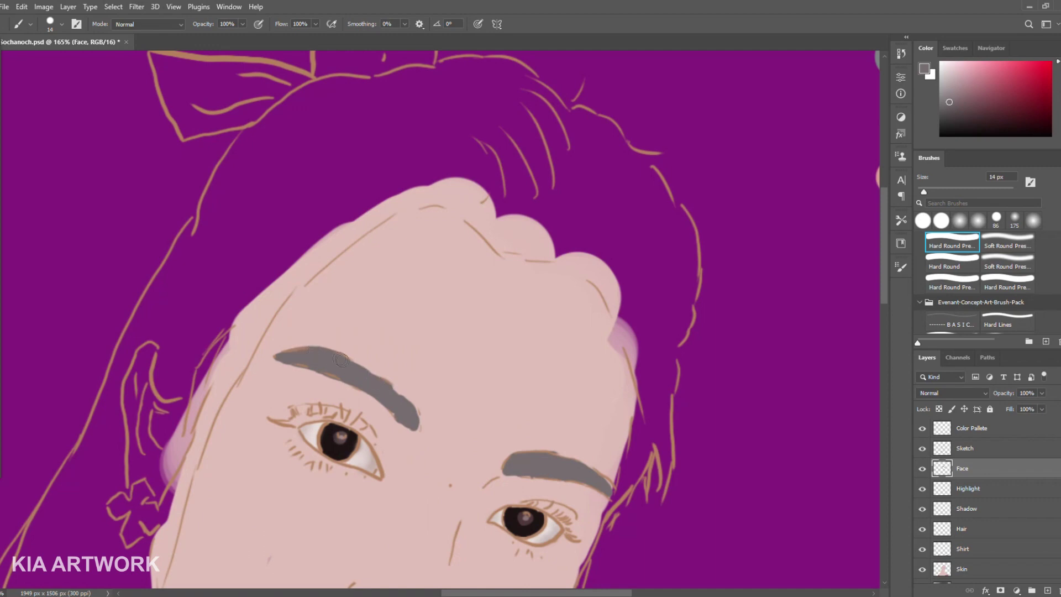
{"action": "key", "text": "ctrl+0"}
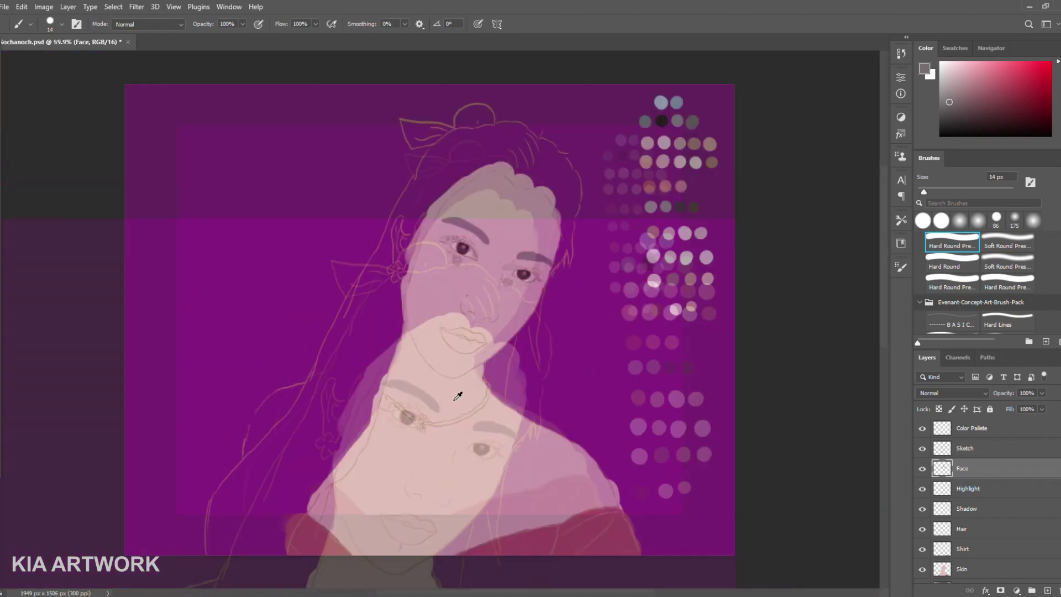
- Fill the upper and lower lips with mauve-red
{"action": "scroll", "coordinate": [523, 371], "scroll_direction": "up", "scroll_amount": 2}
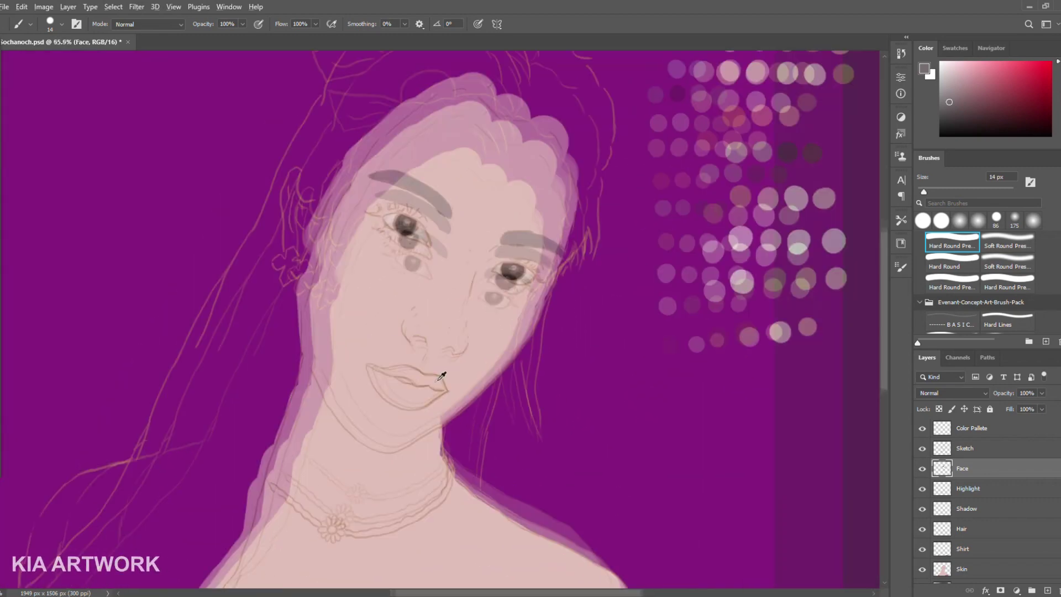
{"action": "left_click", "coordinate": [691, 123], "text": "alt"}
{"action": "scroll", "coordinate": [361, 392], "scroll_direction": "up", "scroll_amount": 3}
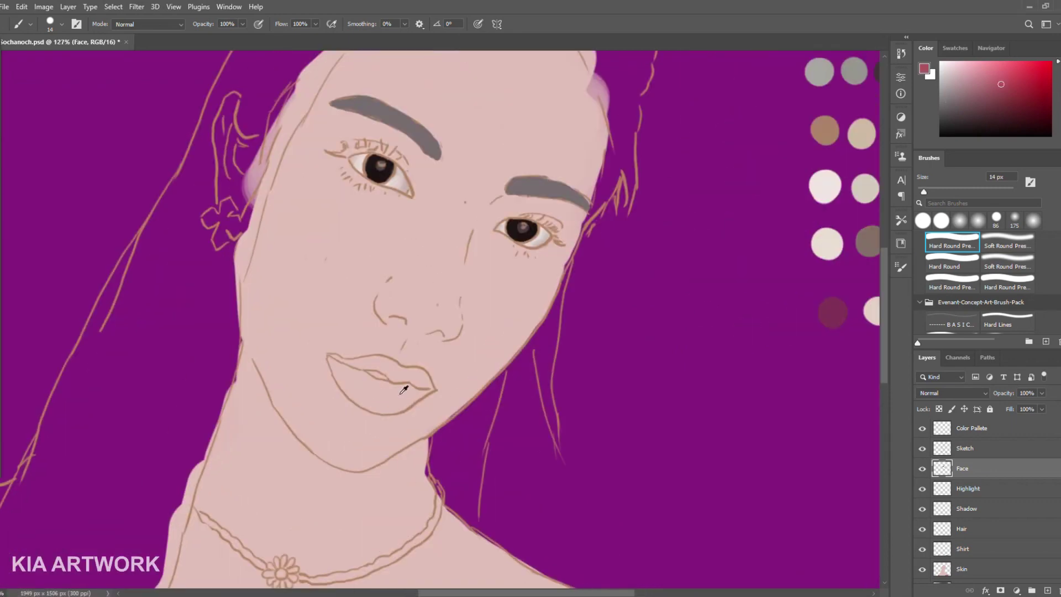
{"action": "mouse_move", "coordinate": [334, 401]}
{"action": "left_mouse_down"}
{"action": "mouse_move", "coordinate": [305, 367]}
{"action": "mouse_move", "coordinate": [368, 400]}
{"action": "mouse_move", "coordinate": [434, 403]}
{"action": "mouse_move", "coordinate": [354, 423]}
{"action": "mouse_move", "coordinate": [396, 413]}
{"action": "left_mouse_up"}
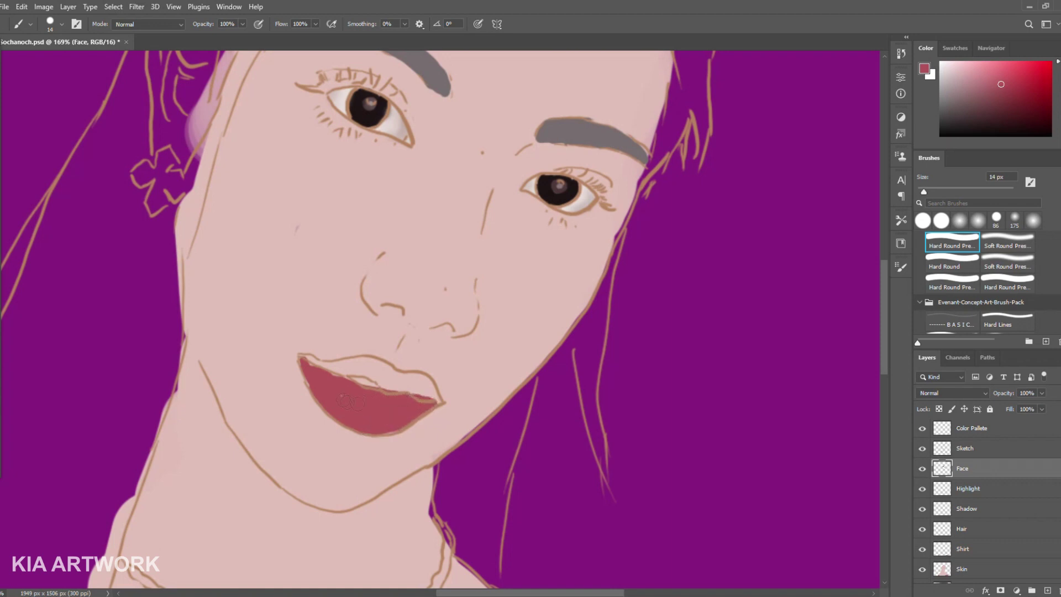
{"action": "left_click_drag", "start_coordinate": [312, 362], "coordinate": [411, 380]}
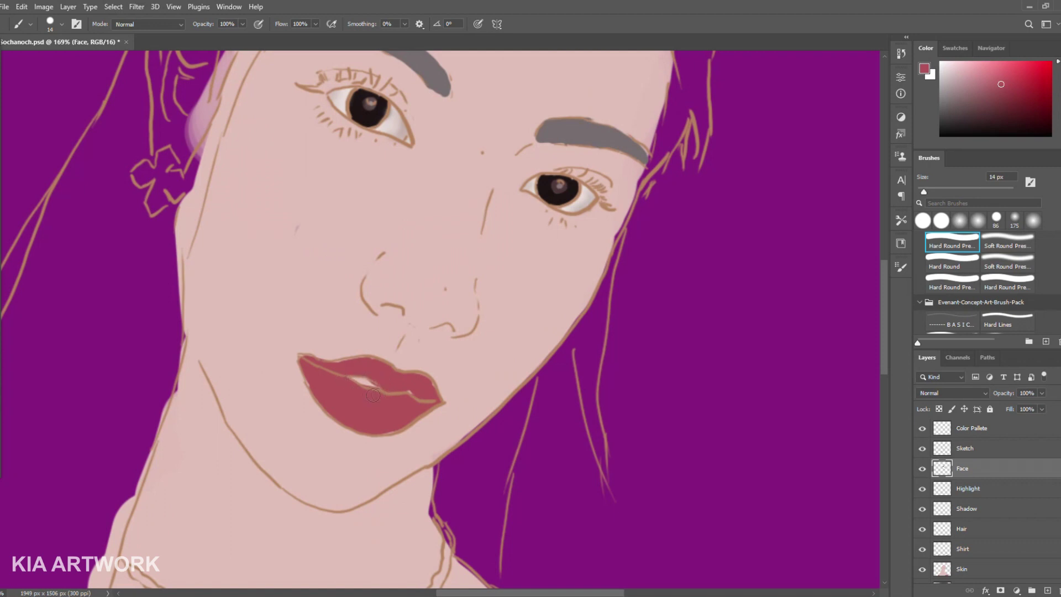
- Shade the upper lip darker with a Soft Round Pressure brush, sampling lip tones
{"action": "left_click", "coordinate": [1001, 267]}
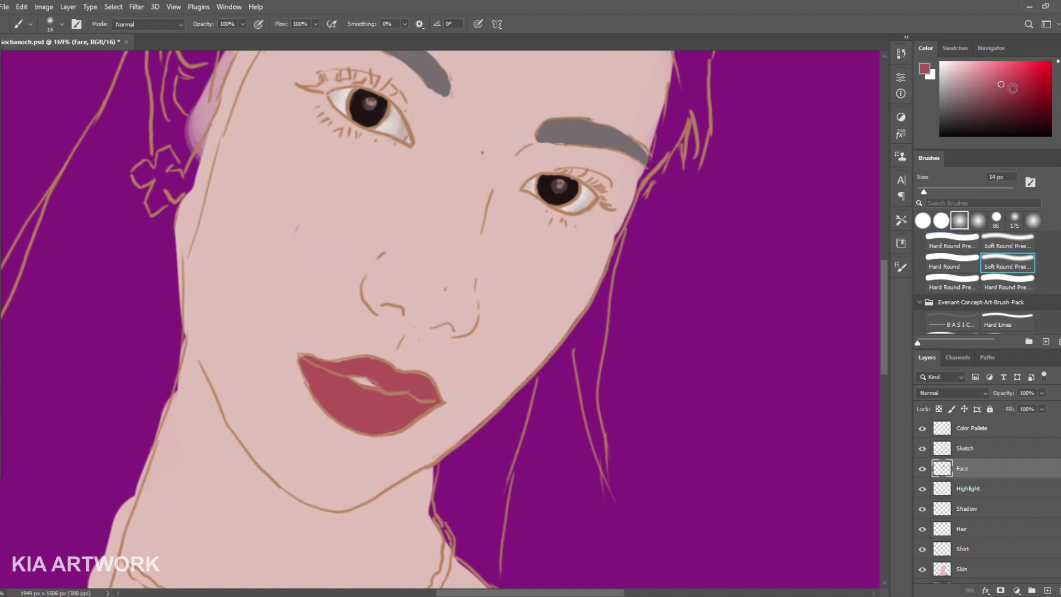
{"action": "mouse_move", "coordinate": [307, 366]}
{"action": "left_mouse_down"}
{"action": "mouse_move", "coordinate": [361, 394]}
{"action": "mouse_move", "coordinate": [420, 405]}
{"action": "mouse_move", "coordinate": [327, 378]}
{"action": "left_mouse_up"}
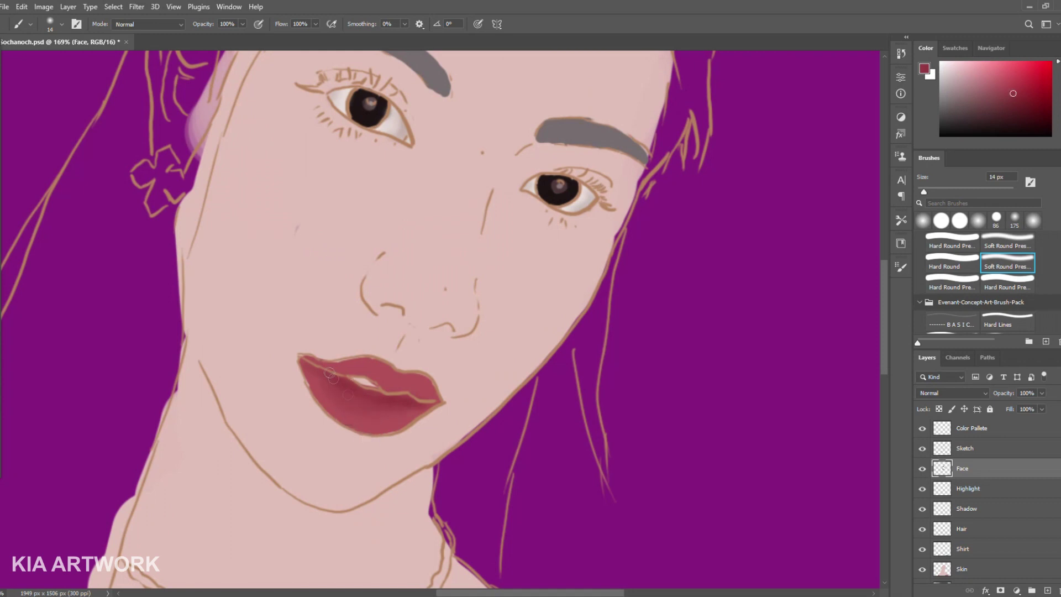
{"action": "left_click", "coordinate": [349, 382], "text": "alt"}
{"action": "left_click", "coordinate": [412, 387], "text": "alt"}
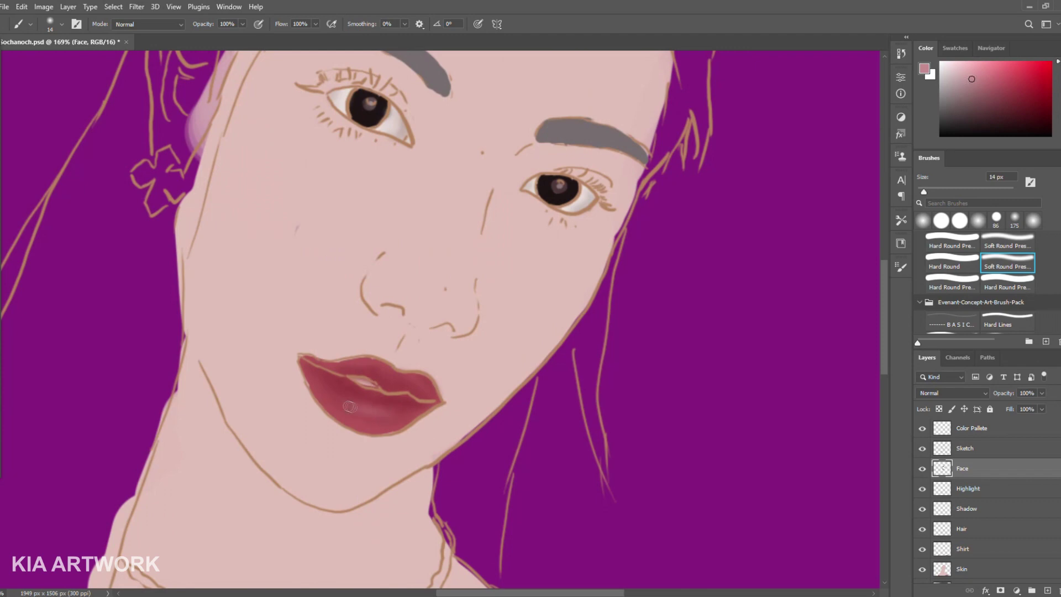
{"action": "key", "text": "ctrl+0"}
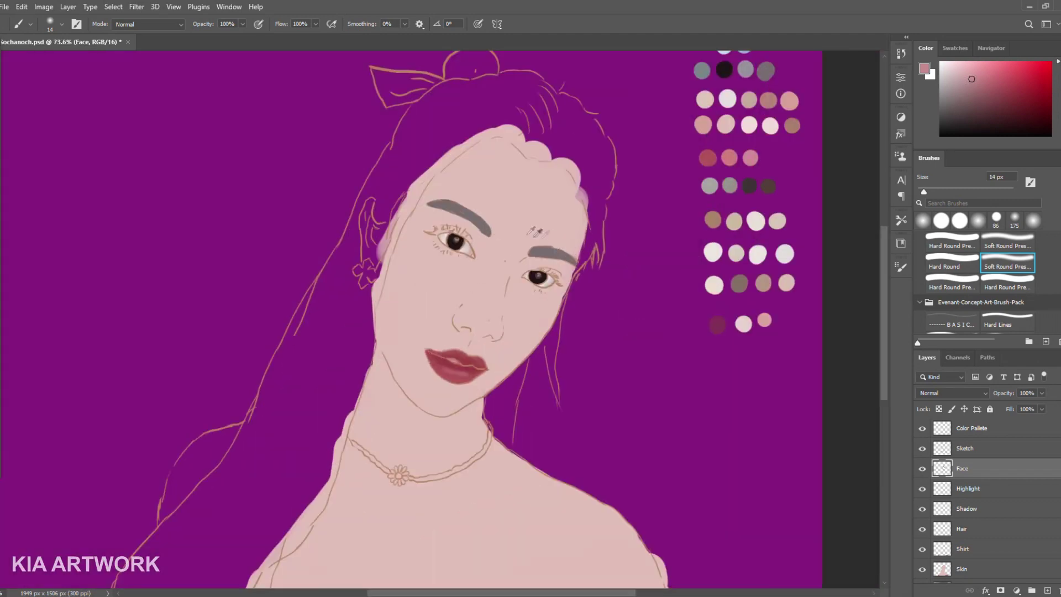
- Add a small light pink highlight between the lips with the Hard Round brush
{"action": "left_click", "coordinate": [701, 260], "text": "alt"}
{"action": "scroll", "coordinate": [499, 324], "scroll_direction": "up", "scroll_amount": 5}
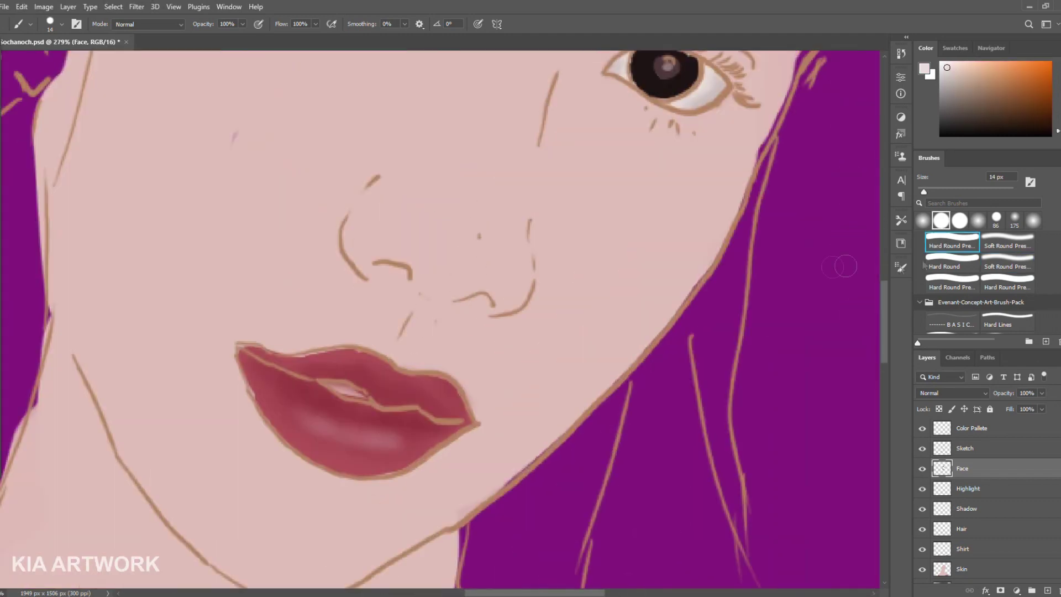
{"action": "left_click_drag", "start_coordinate": [339, 389], "coordinate": [342, 390]}
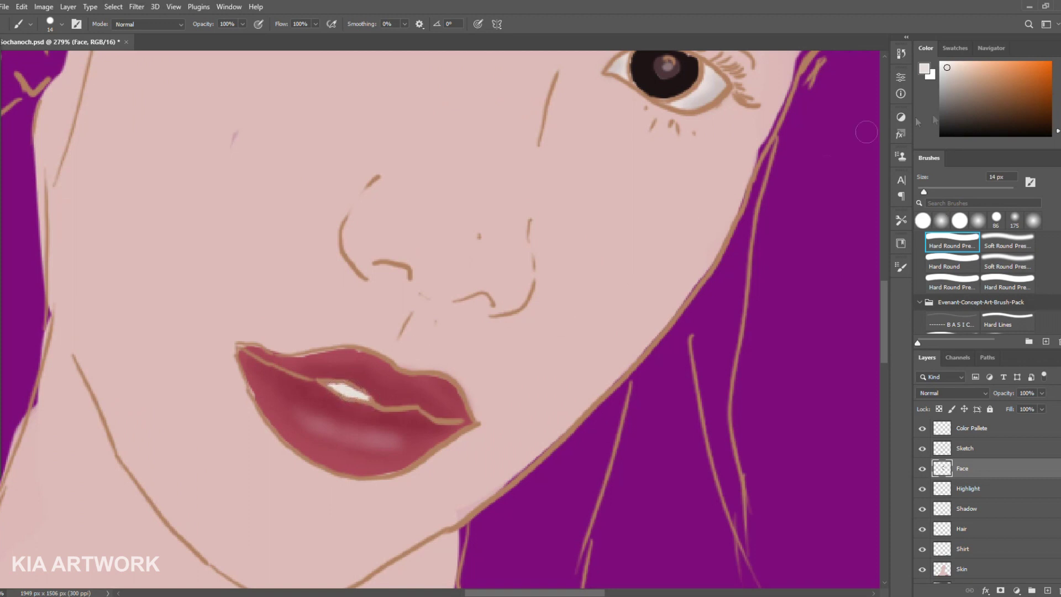
{"action": "left_click", "coordinate": [1004, 257]}
{"action": "left_click", "coordinate": [952, 244]}
- Paint dark red hair strands along the hairline and down the left side
{"action": "scroll", "coordinate": [376, 404], "scroll_direction": "down", "scroll_amount": 2}
{"action": "scroll", "coordinate": [387, 392], "scroll_direction": "down", "scroll_amount": 2}
{"action": "scroll", "coordinate": [467, 343], "scroll_direction": "down", "scroll_amount": 1}
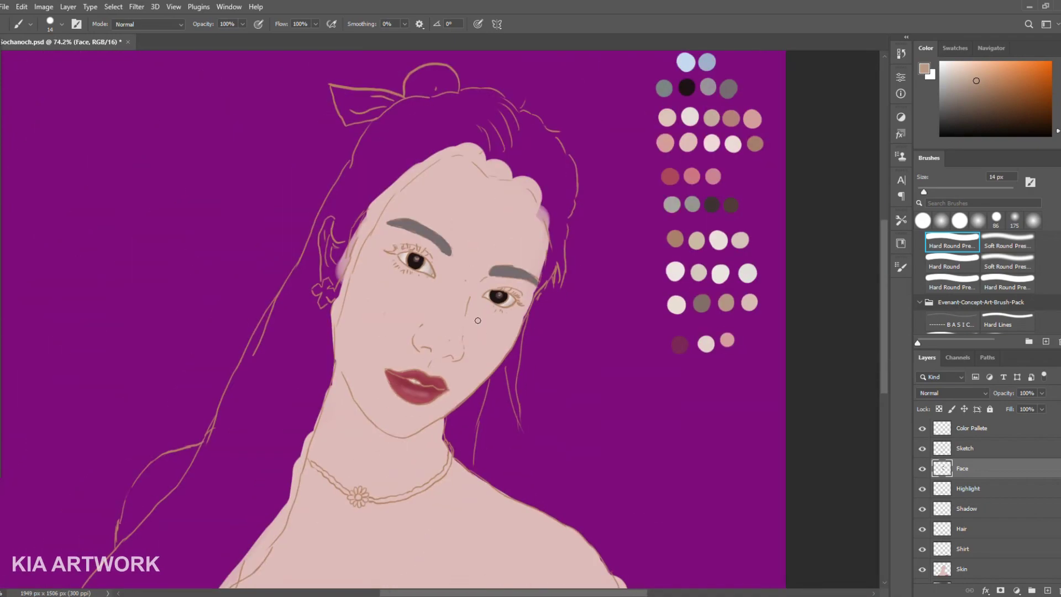
{"action": "scroll", "coordinate": [498, 304], "scroll_direction": "up", "scroll_amount": 1}
{"action": "scroll", "coordinate": [530, 271], "scroll_direction": "up", "scroll_amount": 1}
{"action": "scroll", "coordinate": [567, 238], "scroll_direction": "down", "scroll_amount": 1}
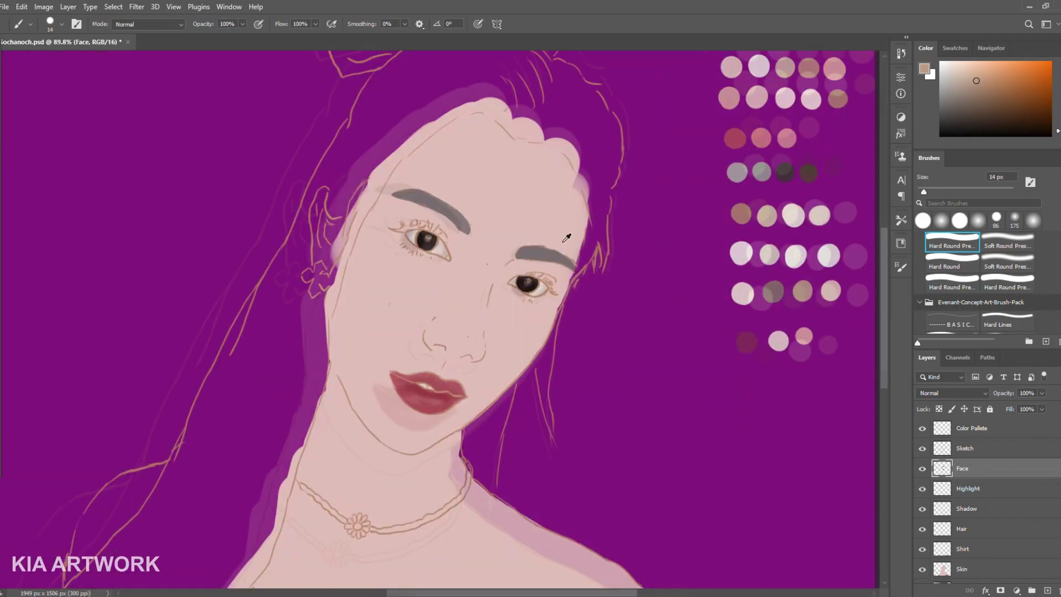
{"action": "scroll", "coordinate": [567, 237], "scroll_direction": "up", "scroll_amount": 3}
{"action": "scroll", "coordinate": [558, 255], "scroll_direction": "up", "scroll_amount": 2}
{"action": "left_click", "coordinate": [421, 358], "text": "alt"}
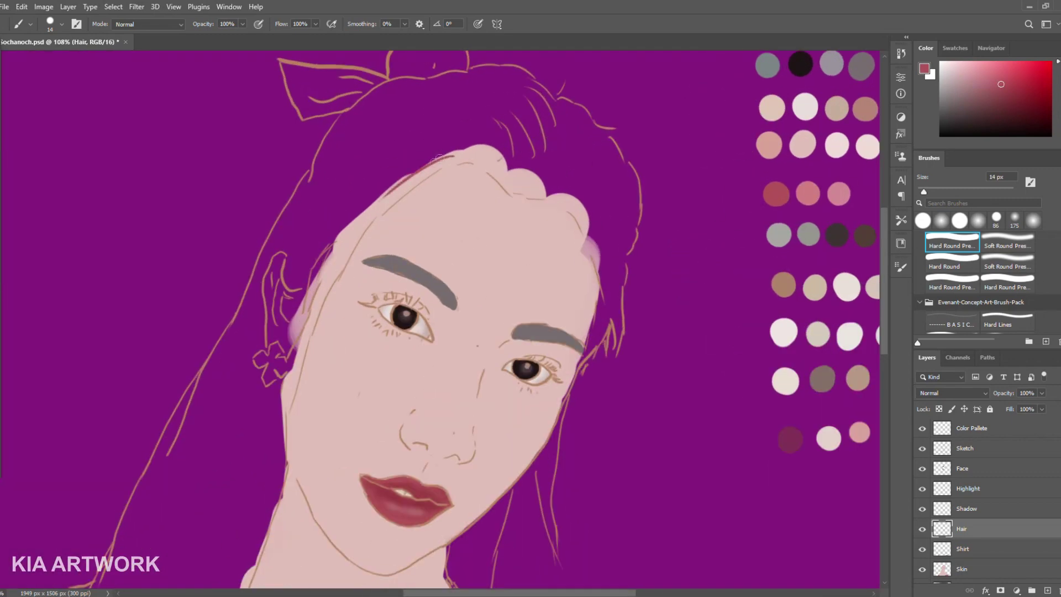
{"action": "left_click_drag", "start_coordinate": [437, 163], "coordinate": [340, 251]}
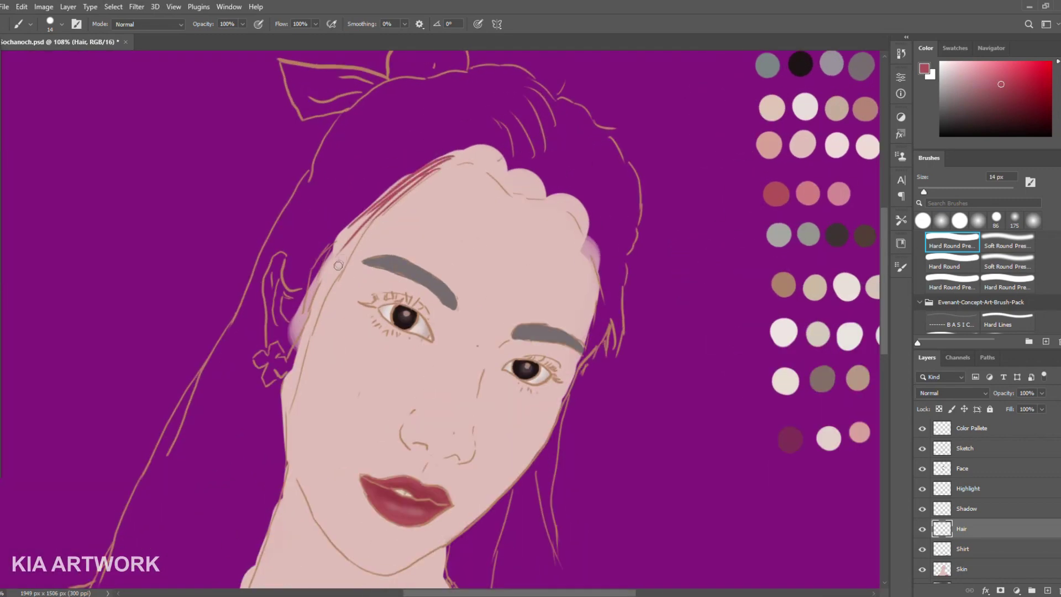
{"action": "left_click_drag", "start_coordinate": [387, 202], "coordinate": [308, 299]}
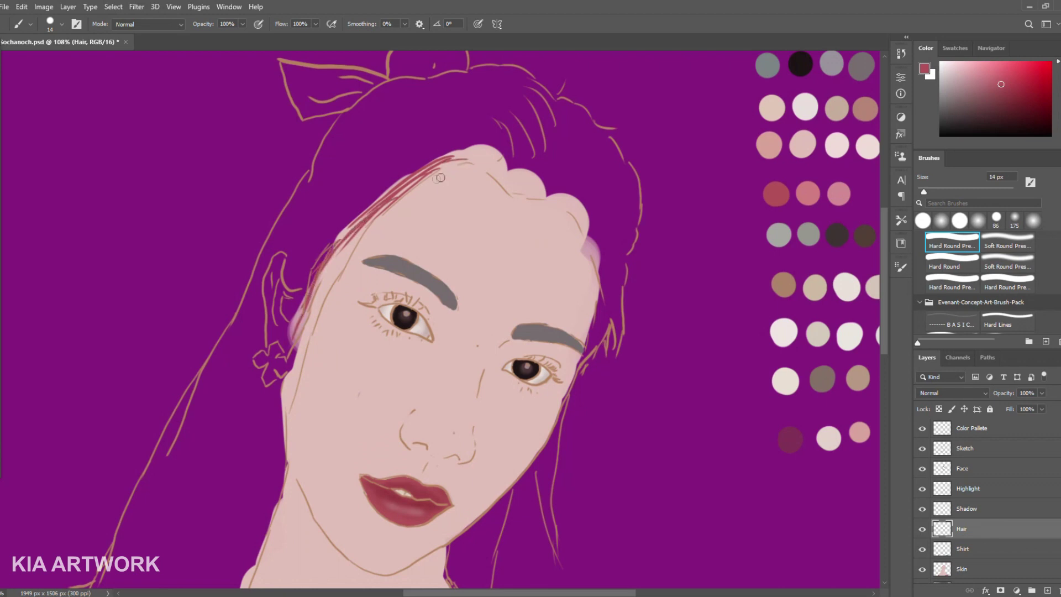
{"action": "left_click_drag", "start_coordinate": [380, 211], "coordinate": [260, 458]}
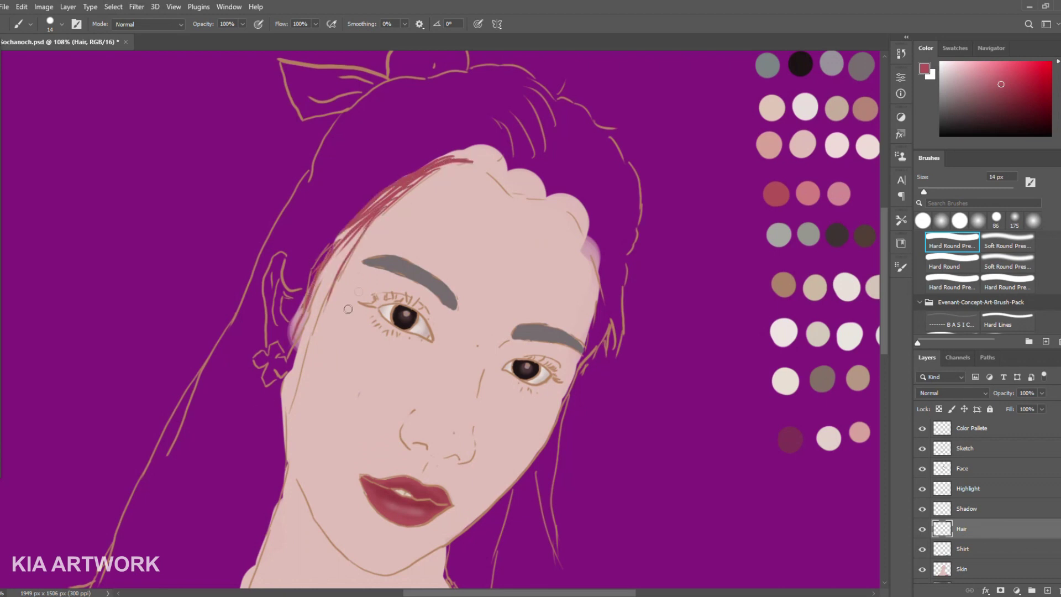
- Thicken the top hairline strands and add strands beside the right cheek and jaw
{"action": "left_click_drag", "start_coordinate": [476, 157], "coordinate": [311, 277]}
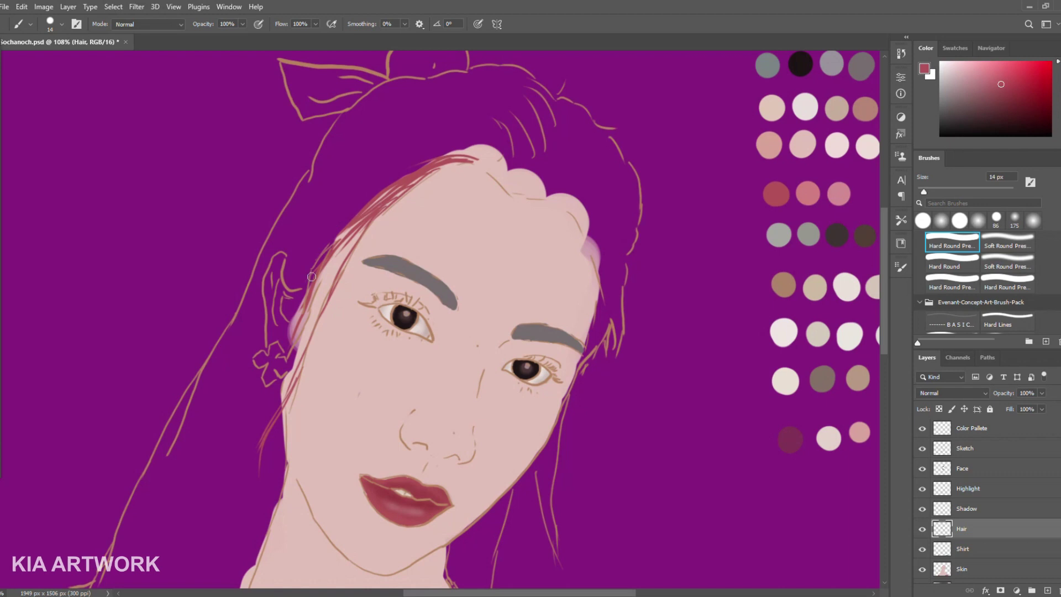
{"action": "mouse_move", "coordinate": [425, 164]}
{"action": "left_mouse_down"}
{"action": "mouse_move", "coordinate": [325, 250]}
{"action": "mouse_move", "coordinate": [418, 175]}
{"action": "left_mouse_up"}
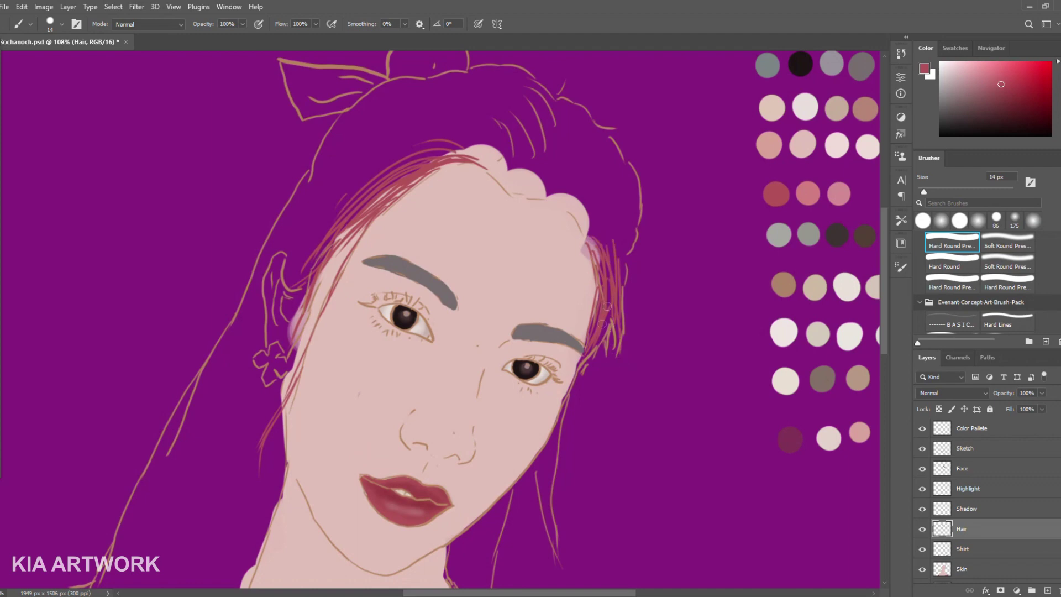
{"action": "left_click_drag", "start_coordinate": [564, 423], "coordinate": [555, 279]}
{"action": "mouse_move", "coordinate": [536, 337]}
{"action": "left_mouse_down"}
{"action": "mouse_move", "coordinate": [541, 388]}
{"action": "mouse_move", "coordinate": [474, 435]}
{"action": "left_mouse_up"}
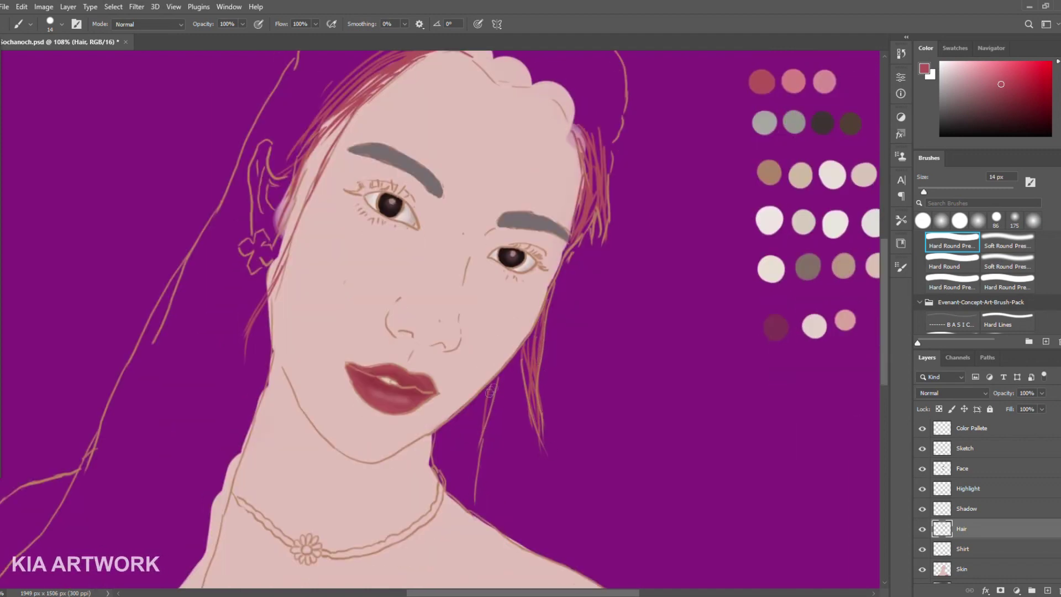
{"action": "left_click_drag", "start_coordinate": [491, 395], "coordinate": [462, 495]}
{"action": "scroll", "coordinate": [459, 277], "scroll_direction": "up", "scroll_amount": 5}
- Sweep curving dark red strands across the crown and down both sides of the head
{"action": "left_click_drag", "start_coordinate": [437, 152], "coordinate": [486, 210]}
{"action": "left_click_drag", "start_coordinate": [398, 166], "coordinate": [470, 208]}
{"action": "left_click_drag", "start_coordinate": [465, 150], "coordinate": [513, 196]}
{"action": "left_click_drag", "start_coordinate": [384, 186], "coordinate": [260, 309]}
{"action": "left_click_drag", "start_coordinate": [404, 177], "coordinate": [246, 337]}
{"action": "left_click_drag", "start_coordinate": [376, 163], "coordinate": [254, 315]}
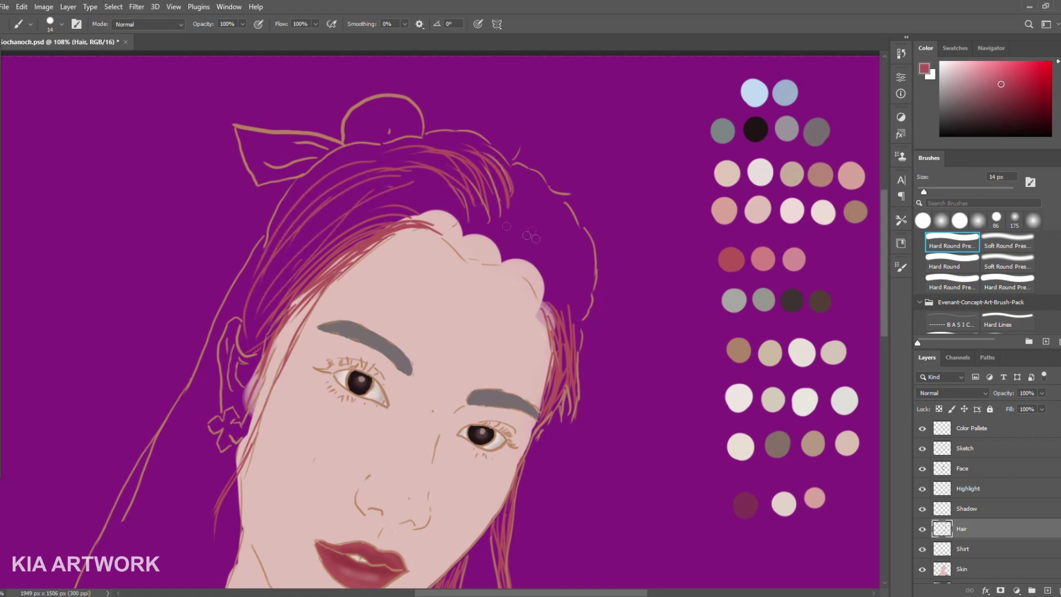
{"action": "left_click_drag", "start_coordinate": [518, 232], "coordinate": [570, 326]}
{"action": "left_click_drag", "start_coordinate": [548, 236], "coordinate": [583, 324]}
{"action": "left_click_drag", "start_coordinate": [377, 148], "coordinate": [286, 233]}
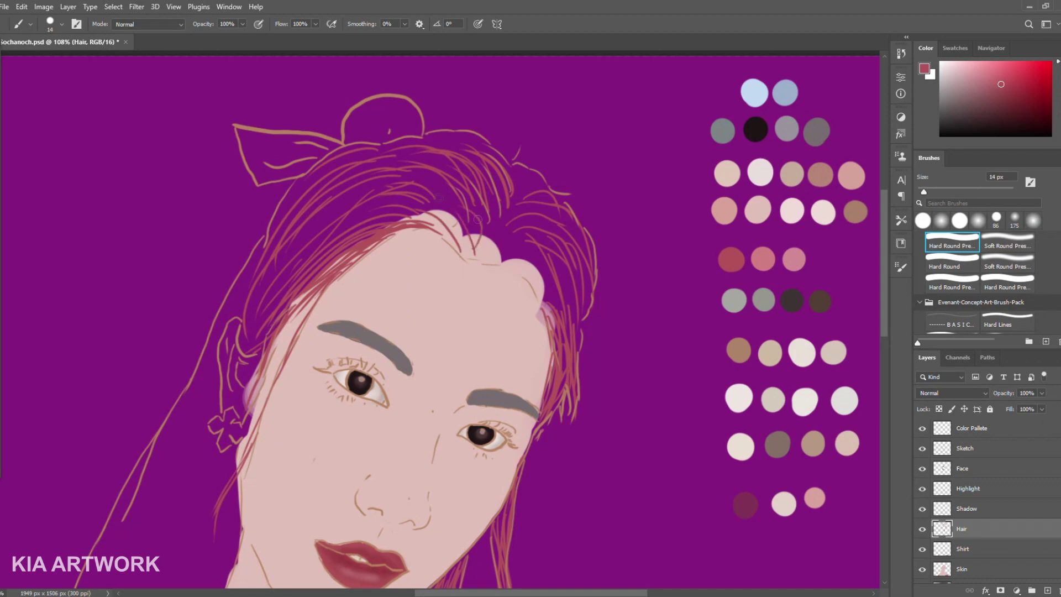
- Add strands down the right side and near the hairline, then fit the whole portrait in view
{"action": "mouse_move", "coordinate": [501, 252]}
{"action": "left_mouse_down"}
{"action": "mouse_move", "coordinate": [546, 299]}
{"action": "mouse_move", "coordinate": [570, 347]}
{"action": "left_mouse_up"}
{"action": "left_click_drag", "start_coordinate": [530, 232], "coordinate": [578, 351]}
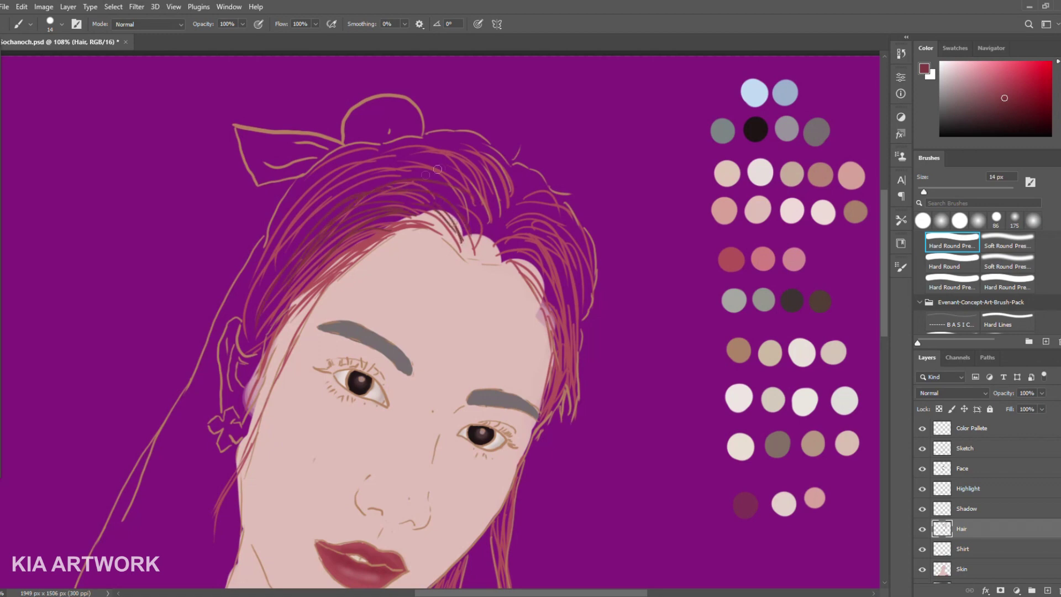
{"action": "left_click_drag", "start_coordinate": [482, 254], "coordinate": [501, 260]}
{"action": "left_click_drag", "start_coordinate": [520, 260], "coordinate": [547, 293]}
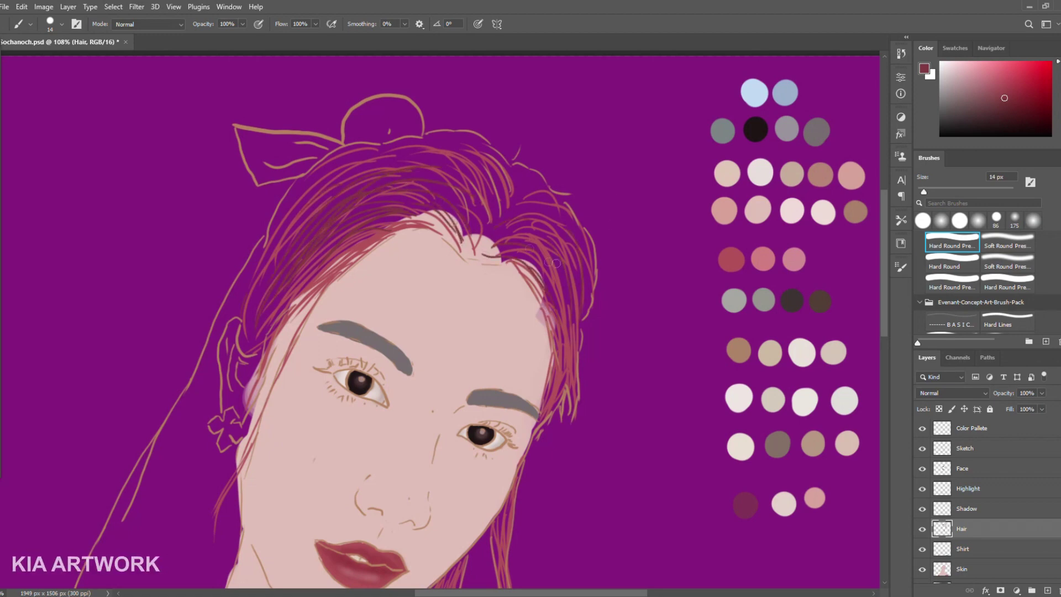
{"action": "key", "text": "ctrl+0"}
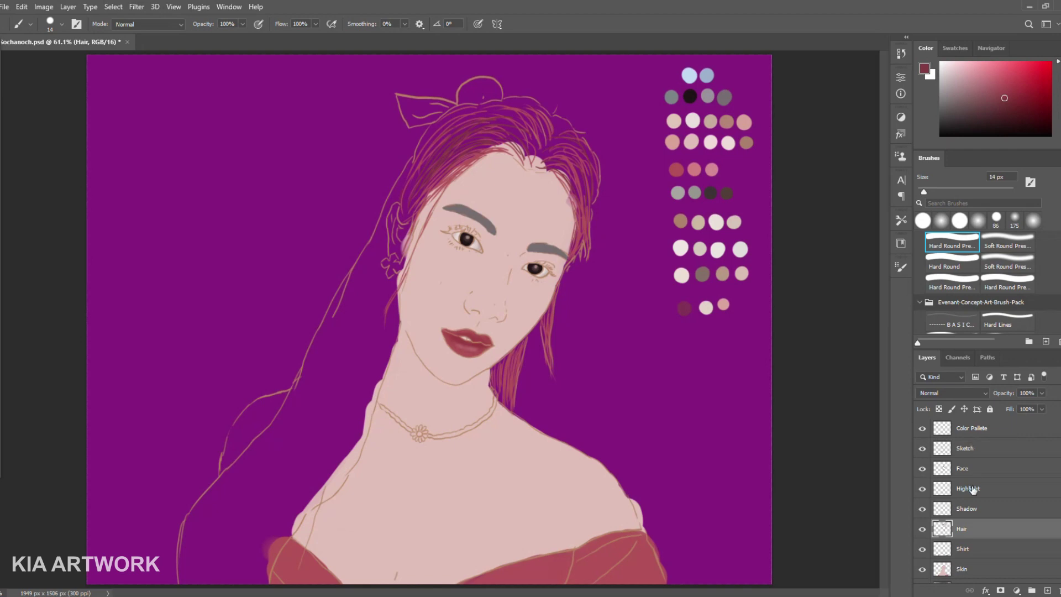
{"action": "scroll", "coordinate": [602, 118], "scroll_direction": "up", "scroll_amount": 2}
{"action": "scroll", "coordinate": [601, 118], "scroll_direction": "up", "scroll_amount": 1}
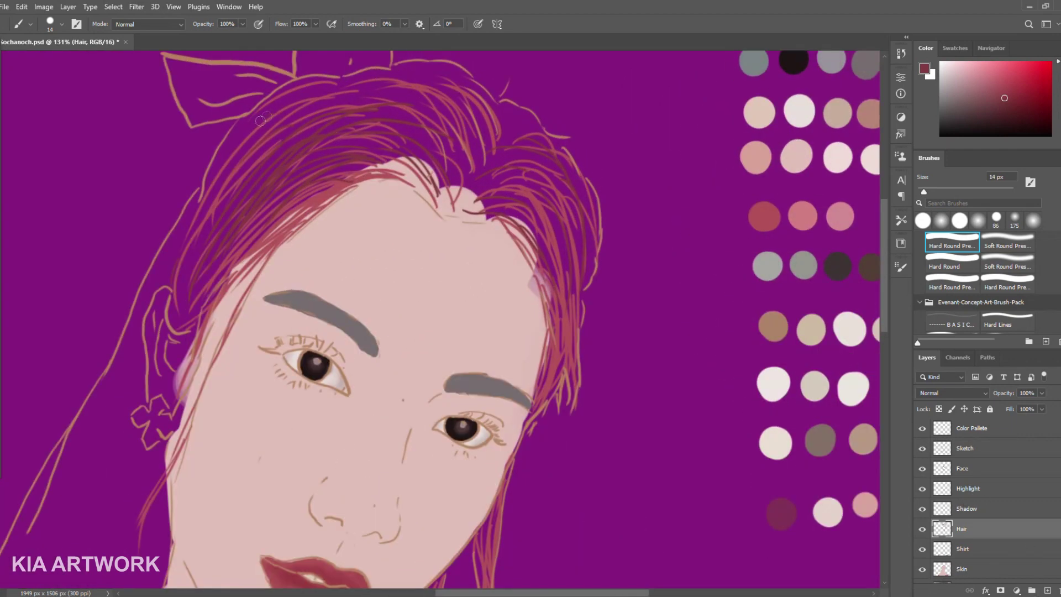
{"action": "scroll", "coordinate": [500, 306], "scroll_direction": "up", "scroll_amount": 1}
{"action": "scroll", "coordinate": [500, 305], "scroll_direction": "up", "scroll_amount": 1}
{"action": "left_click", "coordinate": [499, 305], "text": "alt"}
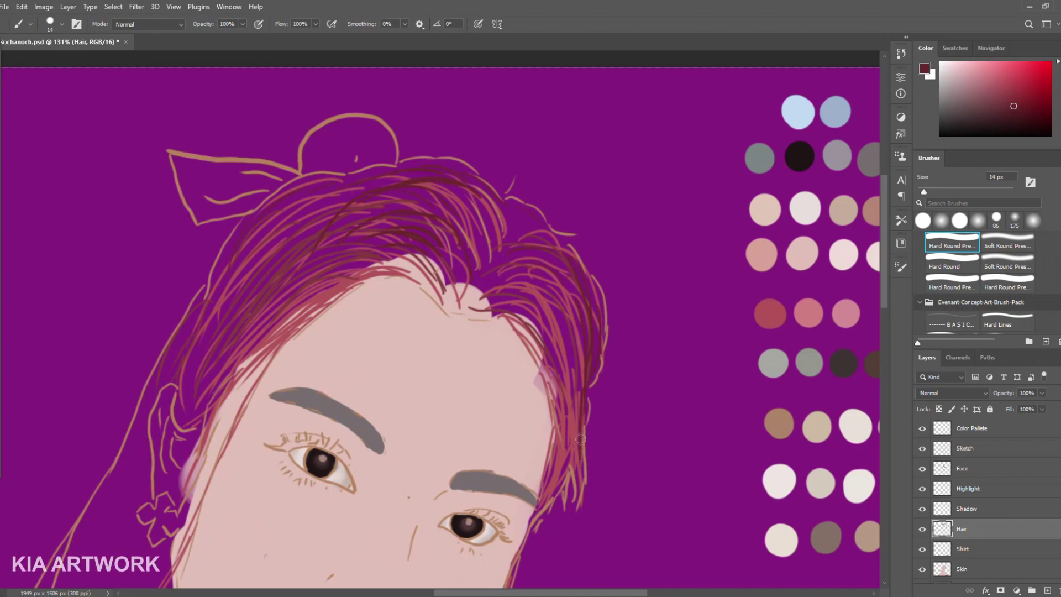
{"action": "scroll", "coordinate": [586, 378], "scroll_direction": "down", "scroll_amount": 3}
{"action": "scroll", "coordinate": [586, 378], "scroll_direction": "up", "scroll_amount": 1}
{"action": "key", "text": "alt+bracketleft"}
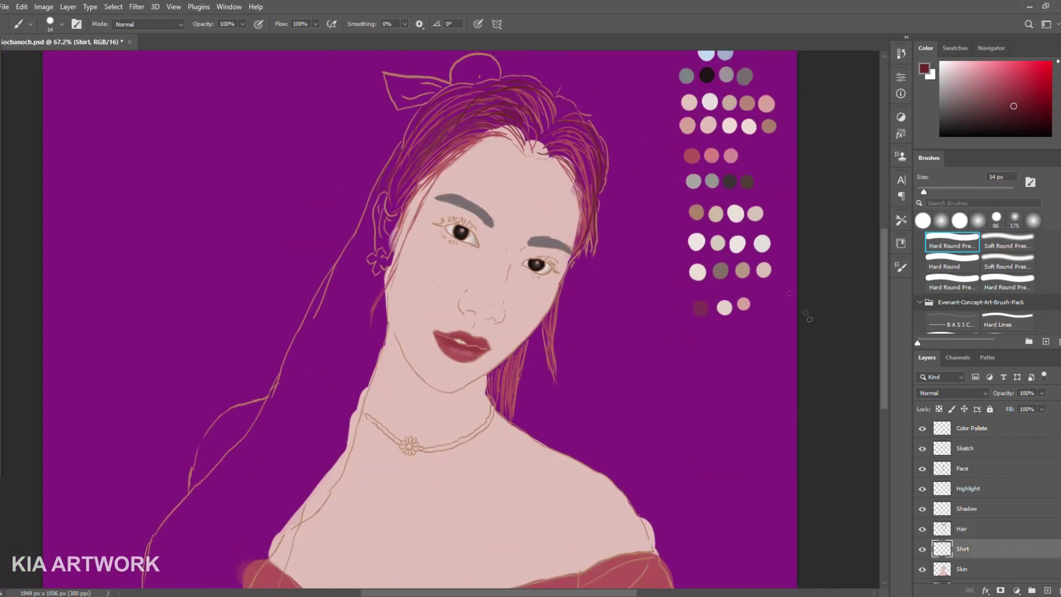
- Eyedrop the tan palette swatch and brush soft tan strokes along the hairline
{"action": "scroll", "coordinate": [647, 182], "scroll_direction": "up", "scroll_amount": 2}
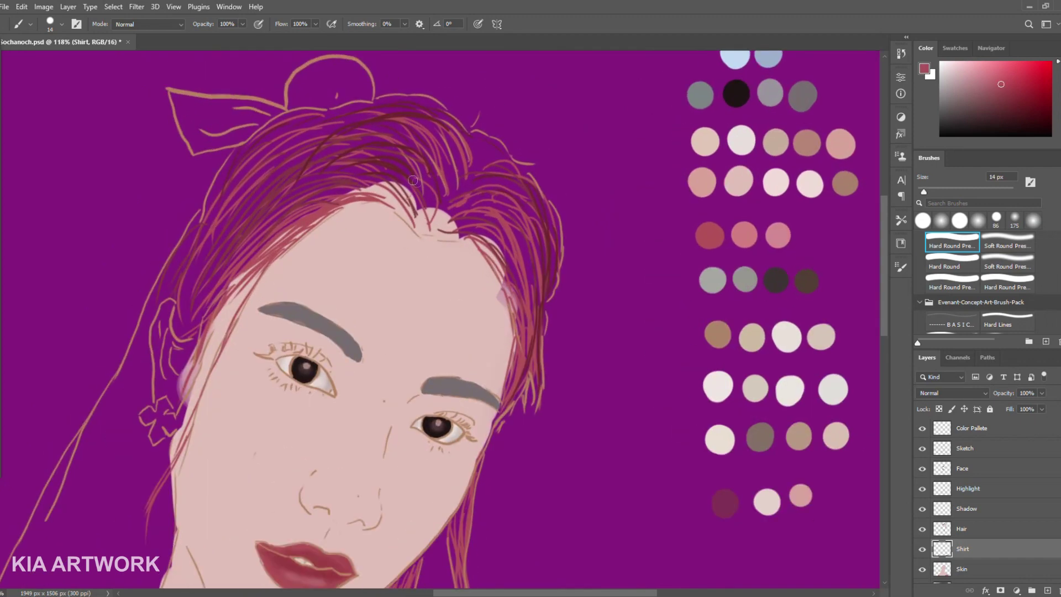
{"action": "left_click", "coordinate": [843, 180], "text": "alt"}
{"action": "left_click", "coordinate": [1008, 265]}
{"action": "mouse_move", "coordinate": [467, 200]}
{"action": "left_mouse_down"}
{"action": "mouse_move", "coordinate": [445, 220]}
{"action": "mouse_move", "coordinate": [381, 221]}
{"action": "left_mouse_up"}
{"action": "left_click_drag", "start_coordinate": [395, 171], "coordinate": [327, 191]}
- With a larger Hard Round brush, fill the upper hair and its top and right edges with tan
{"action": "right_click", "coordinate": [420, 265]}
{"action": "double_click", "coordinate": [493, 365]}
{"action": "right_click", "coordinate": [408, 166]}
{"action": "key", "text": "Escape"}
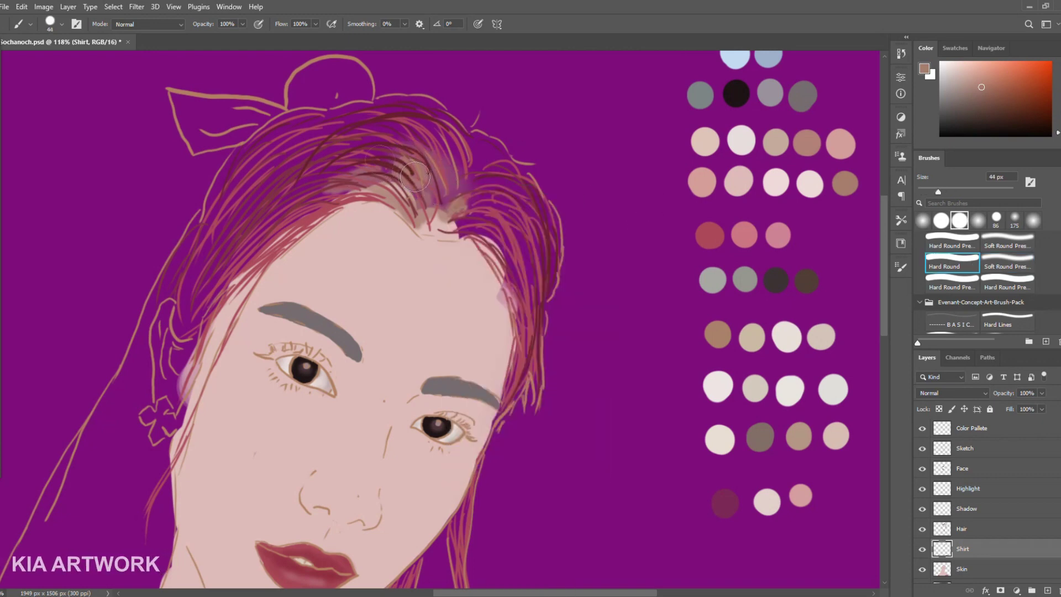
{"action": "left_click_drag", "start_coordinate": [406, 169], "coordinate": [327, 166]}
{"action": "mouse_move", "coordinate": [437, 194]}
{"action": "left_mouse_down"}
{"action": "mouse_move", "coordinate": [370, 188]}
{"action": "mouse_move", "coordinate": [259, 233]}
{"action": "left_mouse_up"}
{"action": "mouse_move", "coordinate": [326, 160]}
{"action": "left_mouse_down"}
{"action": "mouse_move", "coordinate": [242, 181]}
{"action": "mouse_move", "coordinate": [321, 135]}
{"action": "mouse_move", "coordinate": [415, 105]}
{"action": "mouse_move", "coordinate": [437, 161]}
{"action": "mouse_move", "coordinate": [450, 158]}
{"action": "mouse_move", "coordinate": [420, 224]}
{"action": "mouse_move", "coordinate": [470, 235]}
{"action": "mouse_move", "coordinate": [481, 265]}
{"action": "left_mouse_up"}
{"action": "mouse_move", "coordinate": [476, 229]}
{"action": "left_mouse_down"}
{"action": "mouse_move", "coordinate": [528, 298]}
{"action": "mouse_move", "coordinate": [464, 161]}
{"action": "left_mouse_up"}
{"action": "mouse_move", "coordinate": [442, 124]}
{"action": "left_mouse_down"}
{"action": "mouse_move", "coordinate": [503, 171]}
{"action": "mouse_move", "coordinate": [548, 254]}
{"action": "mouse_move", "coordinate": [539, 307]}
{"action": "left_mouse_up"}
- At a 15 px hard pressure brush, paint tan over the hair strands beside the neck
{"action": "right_click", "coordinate": [535, 260]}
{"action": "left_click_drag", "start_coordinate": [607, 289], "coordinate": [599, 289]}
{"action": "key", "text": "Return"}
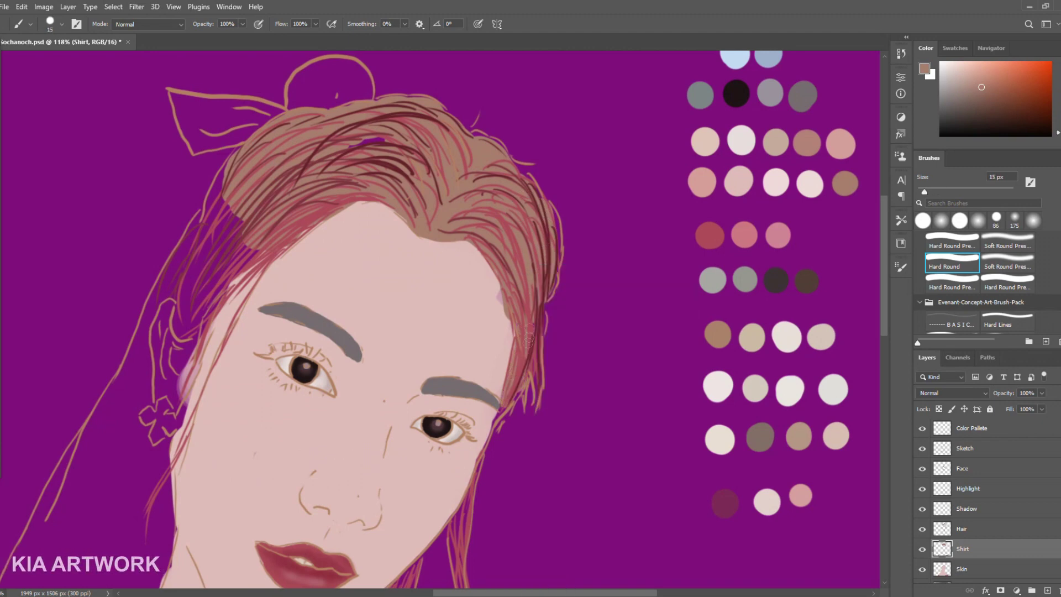
{"action": "left_click_drag", "start_coordinate": [539, 347], "coordinate": [572, 202]}
{"action": "left_click_drag", "start_coordinate": [528, 307], "coordinate": [516, 244]}
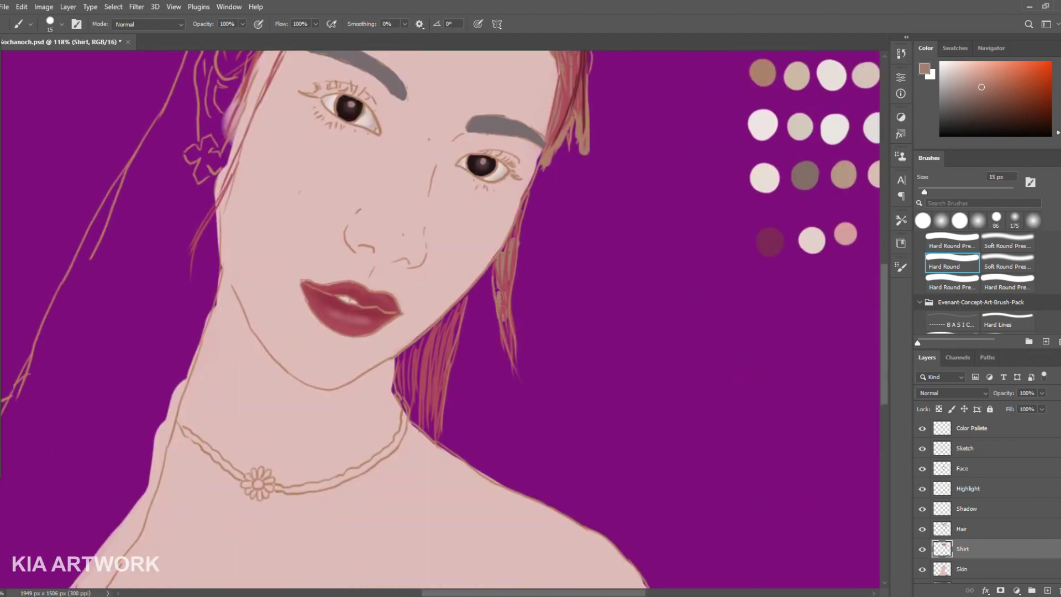
{"action": "left_click", "coordinate": [952, 243]}
{"action": "left_click_drag", "start_coordinate": [454, 349], "coordinate": [434, 407]}
{"action": "left_click_drag", "start_coordinate": [409, 348], "coordinate": [414, 417]}
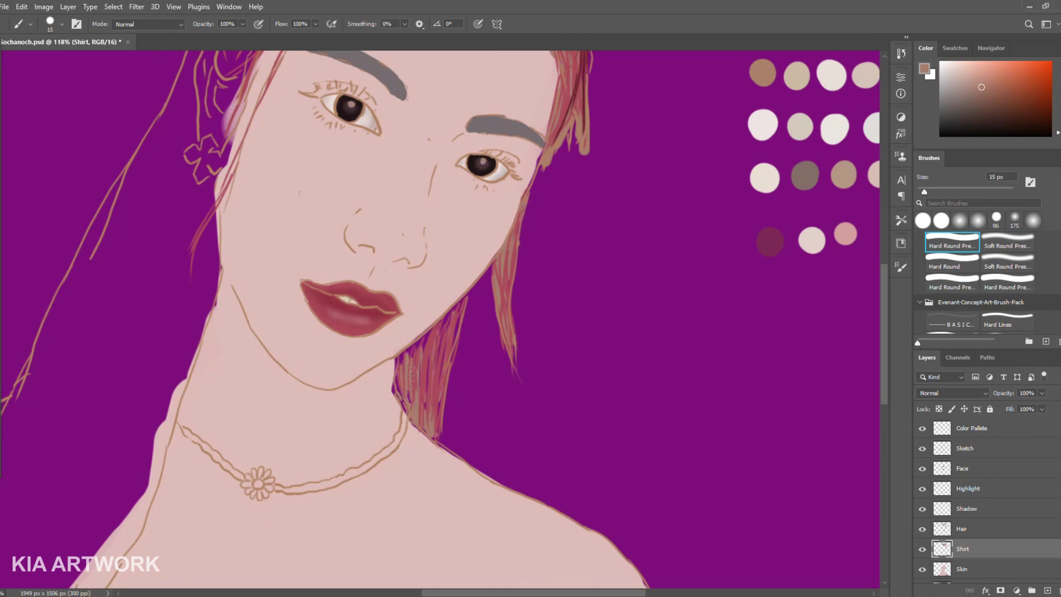
{"action": "left_click_drag", "start_coordinate": [464, 303], "coordinate": [451, 361]}
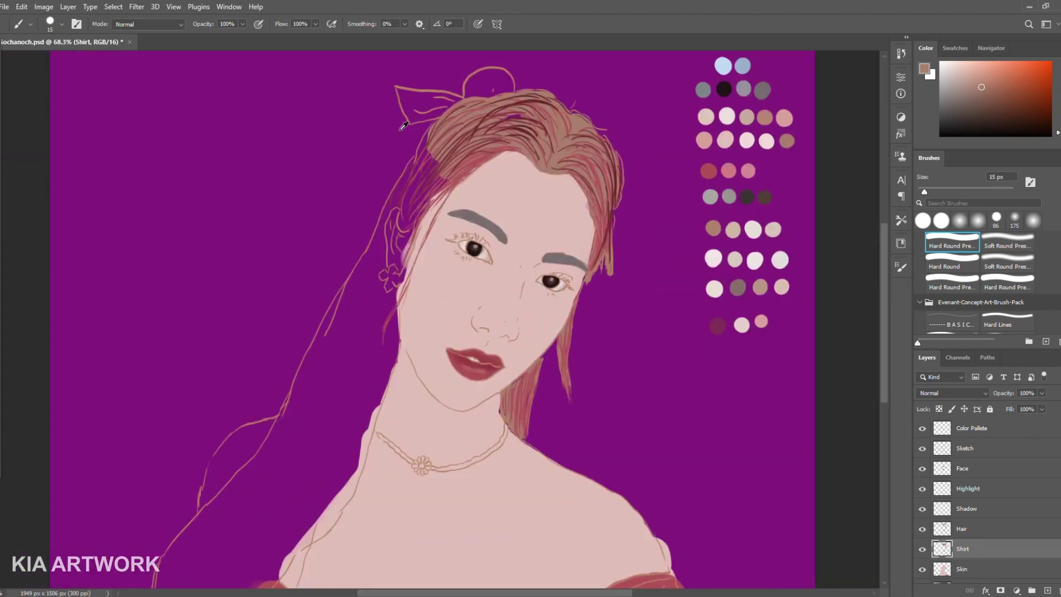
- With an enlarged brush, fill the left hair with brown down to the shoulder and neck edge
{"action": "scroll", "coordinate": [439, 163], "scroll_direction": "up", "scroll_amount": 3}
{"action": "right_click", "coordinate": [572, 172]}
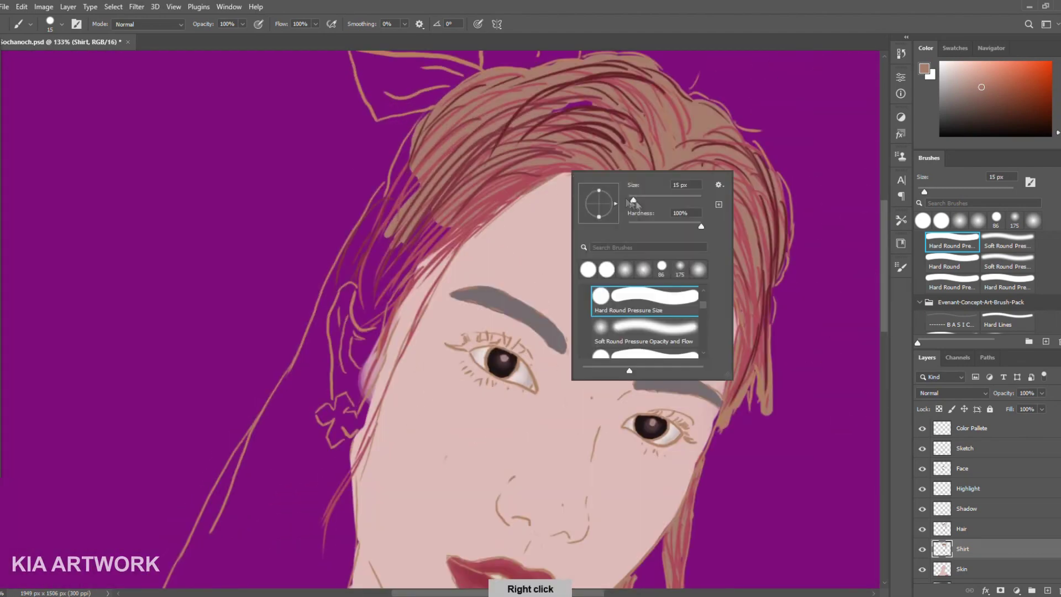
{"action": "mouse_move", "coordinate": [412, 205]}
{"action": "left_mouse_down"}
{"action": "mouse_move", "coordinate": [401, 147]}
{"action": "mouse_move", "coordinate": [359, 260]}
{"action": "mouse_move", "coordinate": [385, 297]}
{"action": "mouse_move", "coordinate": [370, 268]}
{"action": "mouse_move", "coordinate": [331, 315]}
{"action": "mouse_move", "coordinate": [334, 343]}
{"action": "mouse_move", "coordinate": [383, 221]}
{"action": "left_mouse_up"}
{"action": "mouse_move", "coordinate": [354, 291]}
{"action": "left_mouse_down"}
{"action": "mouse_move", "coordinate": [363, 224]}
{"action": "mouse_move", "coordinate": [343, 299]}
{"action": "mouse_move", "coordinate": [288, 359]}
{"action": "mouse_move", "coordinate": [260, 421]}
{"action": "mouse_move", "coordinate": [340, 313]}
{"action": "mouse_move", "coordinate": [299, 398]}
{"action": "mouse_move", "coordinate": [337, 249]}
{"action": "left_mouse_up"}
{"action": "mouse_move", "coordinate": [276, 387]}
{"action": "left_mouse_down"}
{"action": "mouse_move", "coordinate": [259, 249]}
{"action": "mouse_move", "coordinate": [317, 322]}
{"action": "mouse_move", "coordinate": [353, 398]}
{"action": "left_mouse_up"}
{"action": "mouse_move", "coordinate": [365, 310]}
{"action": "left_mouse_down"}
{"action": "mouse_move", "coordinate": [331, 451]}
{"action": "mouse_move", "coordinate": [410, 292]}
{"action": "mouse_move", "coordinate": [368, 442]}
{"action": "mouse_move", "coordinate": [415, 404]}
{"action": "mouse_move", "coordinate": [470, 309]}
{"action": "mouse_move", "coordinate": [389, 430]}
{"action": "mouse_move", "coordinate": [425, 265]}
{"action": "mouse_move", "coordinate": [378, 387]}
{"action": "left_mouse_up"}
{"action": "mouse_move", "coordinate": [359, 497]}
{"action": "left_mouse_down"}
{"action": "mouse_move", "coordinate": [387, 431]}
{"action": "mouse_move", "coordinate": [387, 221]}
{"action": "mouse_move", "coordinate": [423, 287]}
{"action": "mouse_move", "coordinate": [398, 387]}
{"action": "left_mouse_up"}
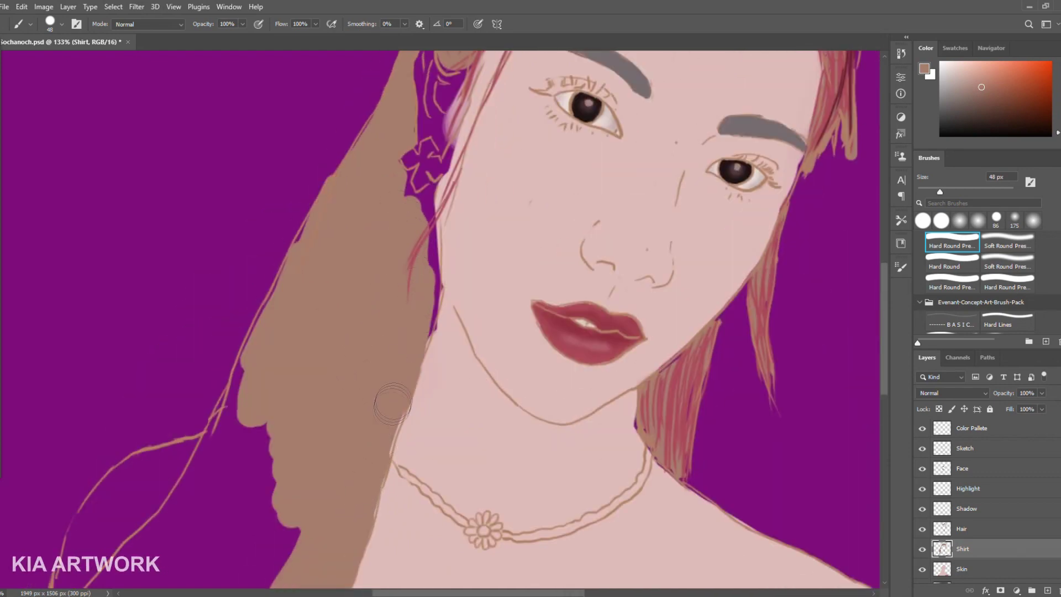
{"action": "mouse_move", "coordinate": [422, 304]}
{"action": "left_mouse_down"}
{"action": "mouse_move", "coordinate": [428, 243]}
{"action": "mouse_move", "coordinate": [398, 188]}
{"action": "left_mouse_up"}
- Extend the hair leftward into locks over the purple background down to the shoulder
{"action": "scroll", "coordinate": [398, 188], "scroll_direction": "down", "scroll_amount": 5}
{"action": "left_click_drag", "start_coordinate": [313, 345], "coordinate": [271, 166]}
{"action": "mouse_move", "coordinate": [260, 210]}
{"action": "left_mouse_down"}
{"action": "mouse_move", "coordinate": [216, 376]}
{"action": "mouse_move", "coordinate": [295, 131]}
{"action": "left_mouse_up"}
{"action": "left_click_drag", "start_coordinate": [238, 243], "coordinate": [186, 354]}
{"action": "mouse_move", "coordinate": [204, 277]}
{"action": "left_mouse_down"}
{"action": "mouse_move", "coordinate": [163, 381]}
{"action": "mouse_move", "coordinate": [244, 235]}
{"action": "mouse_move", "coordinate": [157, 316]}
{"action": "mouse_move", "coordinate": [110, 459]}
{"action": "mouse_move", "coordinate": [254, 254]}
{"action": "mouse_move", "coordinate": [332, 387]}
{"action": "left_mouse_up"}
{"action": "mouse_move", "coordinate": [243, 387]}
{"action": "left_mouse_down"}
{"action": "mouse_move", "coordinate": [226, 437]}
{"action": "mouse_move", "coordinate": [149, 469]}
{"action": "mouse_move", "coordinate": [210, 489]}
{"action": "mouse_move", "coordinate": [271, 459]}
{"action": "mouse_move", "coordinate": [273, 437]}
{"action": "mouse_move", "coordinate": [331, 354]}
{"action": "mouse_move", "coordinate": [314, 385]}
{"action": "left_mouse_up"}
{"action": "mouse_move", "coordinate": [197, 261]}
{"action": "left_mouse_down"}
{"action": "mouse_move", "coordinate": [107, 486]}
{"action": "mouse_move", "coordinate": [138, 299]}
{"action": "mouse_move", "coordinate": [331, 103]}
{"action": "left_mouse_up"}
- Fill the purple gaps around the ear with brown, checking the whole painting
{"action": "key", "text": "ctrl+0"}
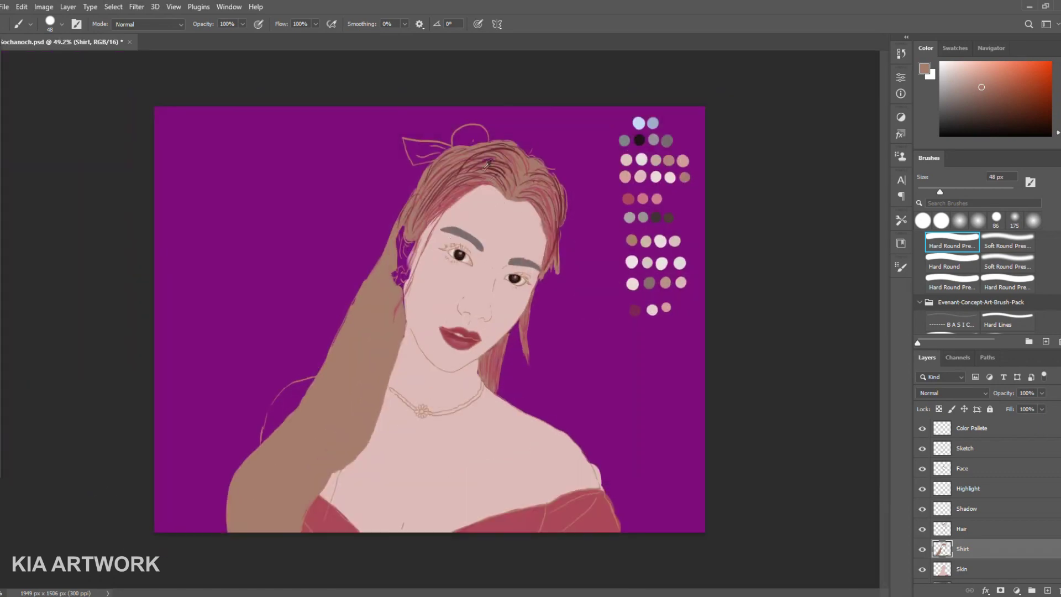
{"action": "scroll", "coordinate": [407, 198], "scroll_direction": "up", "scroll_amount": 3}
{"action": "scroll", "coordinate": [406, 198], "scroll_direction": "up", "scroll_amount": 2}
{"action": "mouse_move", "coordinate": [386, 279]}
{"action": "left_mouse_down"}
{"action": "mouse_move", "coordinate": [365, 348]}
{"action": "mouse_move", "coordinate": [387, 309]}
{"action": "mouse_move", "coordinate": [359, 409]}
{"action": "mouse_move", "coordinate": [358, 493]}
{"action": "left_mouse_up"}
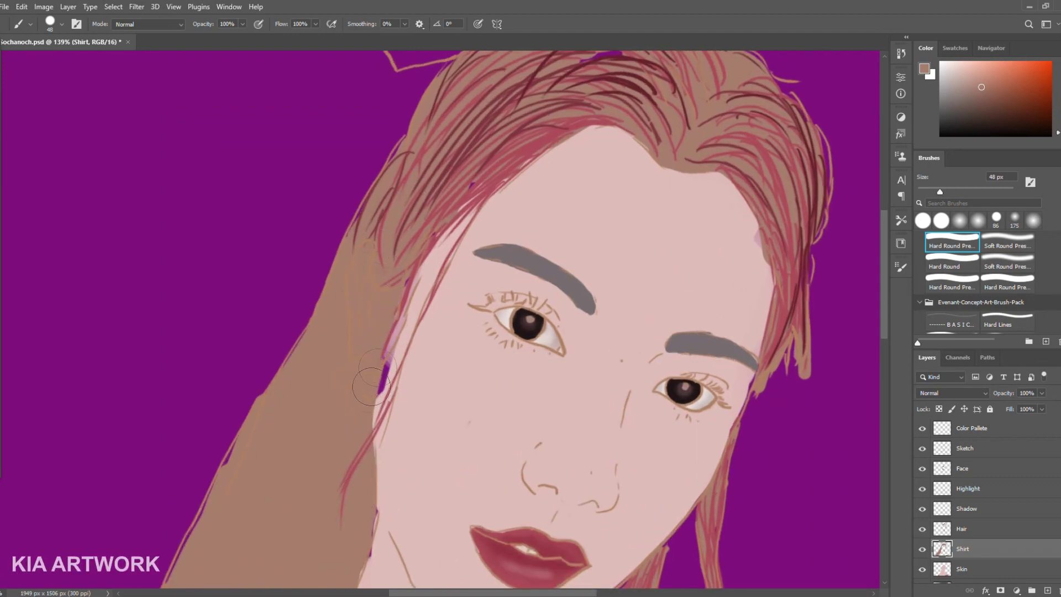
{"action": "key", "text": "ctrl+0"}
{"action": "scroll", "coordinate": [411, 263], "scroll_direction": "up", "scroll_amount": 3}
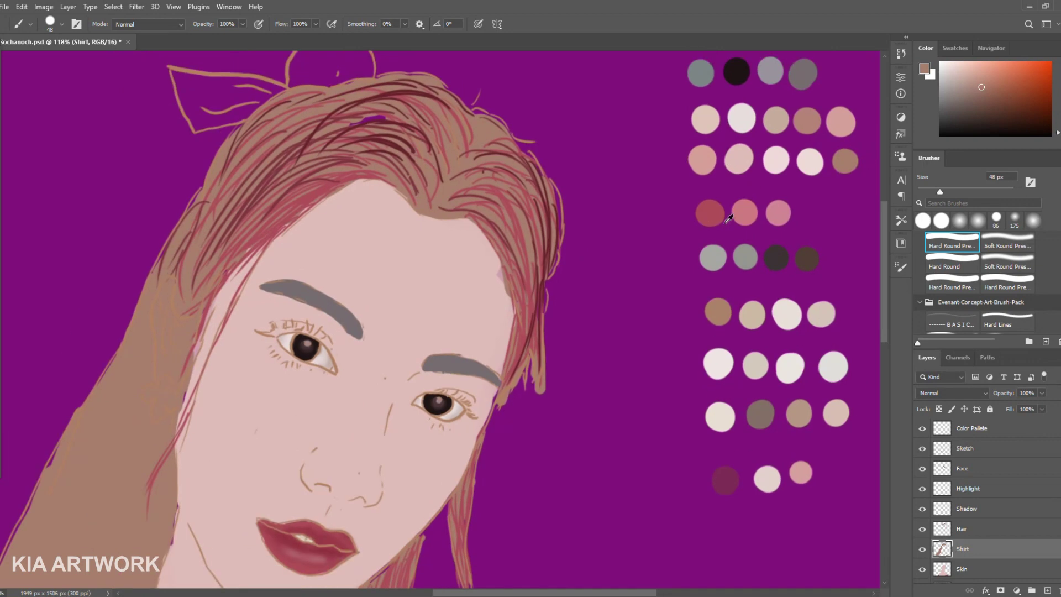
- Pick a new brown and paint hair strokes in the lower hair with a 14 px hard pressure brush
{"action": "left_click", "coordinate": [1001, 89]}
{"action": "right_click", "coordinate": [398, 216]}
{"action": "left_click_drag", "start_coordinate": [335, 264], "coordinate": [324, 263]}
{"action": "key", "text": "Return"}
{"action": "key", "text": "comma"}
{"action": "mouse_move", "coordinate": [128, 351]}
{"action": "left_mouse_down"}
{"action": "mouse_move", "coordinate": [84, 450]}
{"action": "mouse_move", "coordinate": [193, 236]}
{"action": "mouse_move", "coordinate": [100, 512]}
{"action": "left_mouse_up"}
{"action": "scroll", "coordinate": [507, 346], "scroll_direction": "down", "scroll_amount": 5}
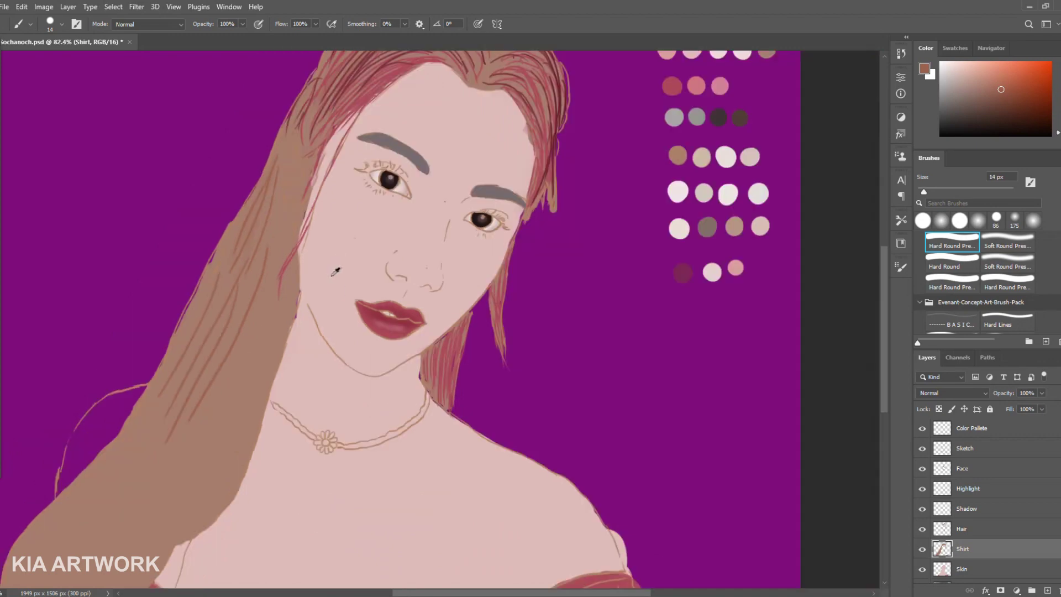
{"action": "left_click_drag", "start_coordinate": [279, 455], "coordinate": [246, 553]}
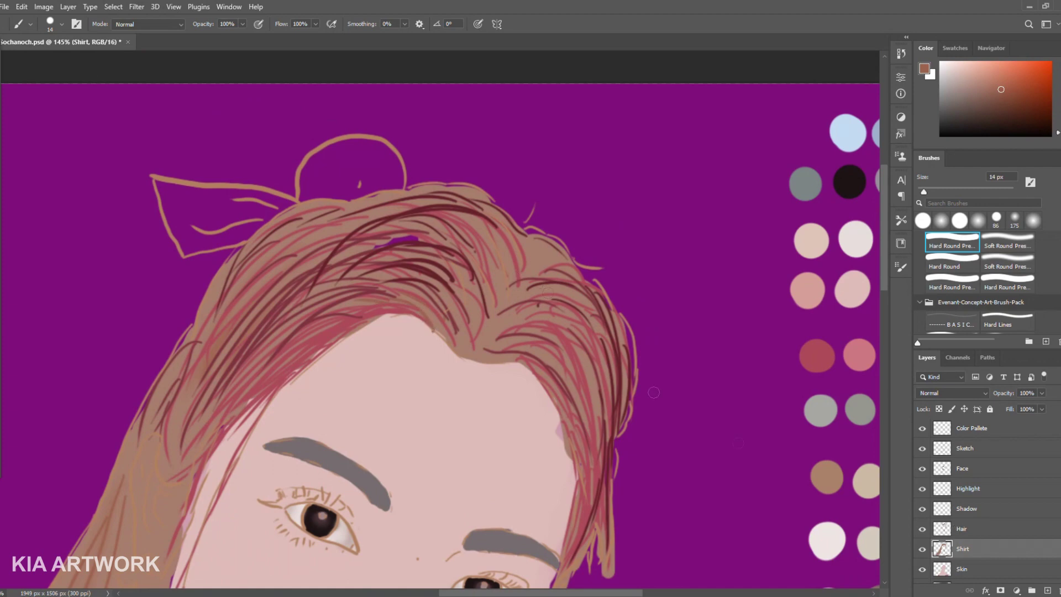
- On the Hair layer, cover the pink and purple gaps across the top of the hair with brown
{"action": "key", "text": "alt+bracketright"}
{"action": "mouse_move", "coordinate": [282, 365]}
{"action": "left_mouse_down"}
{"action": "mouse_move", "coordinate": [331, 271]}
{"action": "mouse_move", "coordinate": [259, 288]}
{"action": "mouse_move", "coordinate": [199, 339]}
{"action": "left_mouse_up"}
{"action": "left_click_drag", "start_coordinate": [466, 280], "coordinate": [345, 260]}
{"action": "left_click_drag", "start_coordinate": [465, 206], "coordinate": [285, 233]}
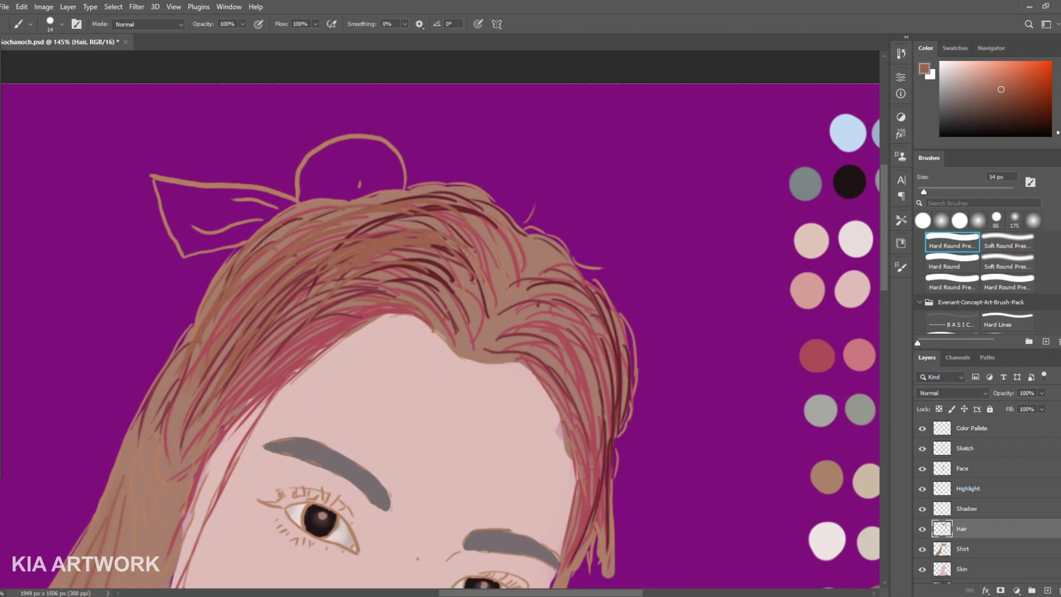
{"action": "left_click_drag", "start_coordinate": [533, 224], "coordinate": [578, 264]}
{"action": "left_click_drag", "start_coordinate": [459, 338], "coordinate": [432, 258]}
{"action": "left_click_drag", "start_coordinate": [470, 307], "coordinate": [412, 260]}
{"action": "left_click_drag", "start_coordinate": [503, 260], "coordinate": [445, 212]}
{"action": "left_click_drag", "start_coordinate": [411, 239], "coordinate": [352, 278]}
- With the soft pressure brush, paint strands into the hair below the chin beside the neck
{"action": "scroll", "coordinate": [980, 286], "scroll_direction": "up", "scroll_amount": 2}
{"action": "left_click", "coordinate": [951, 257]}
{"action": "left_click_drag", "start_coordinate": [440, 276], "coordinate": [317, 244]}
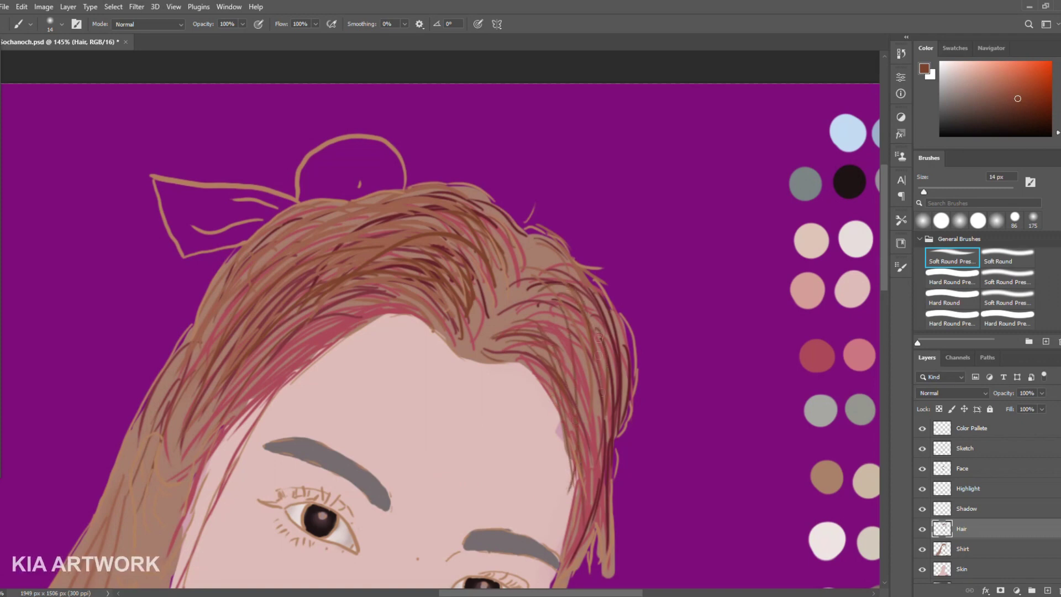
{"action": "left_click_drag", "start_coordinate": [604, 416], "coordinate": [607, 231]}
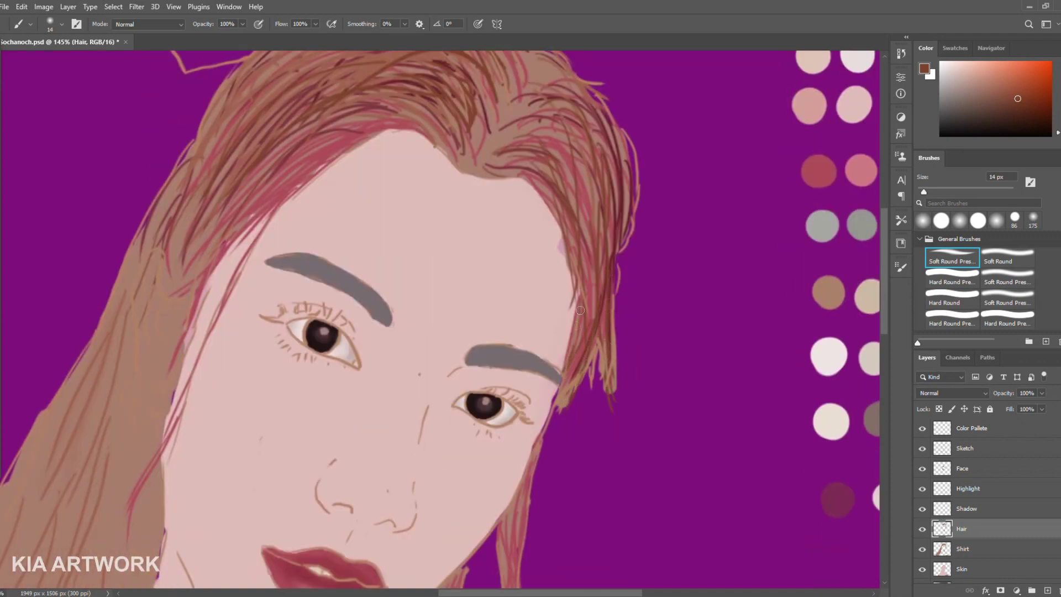
{"action": "left_click_drag", "start_coordinate": [559, 435], "coordinate": [602, 312]}
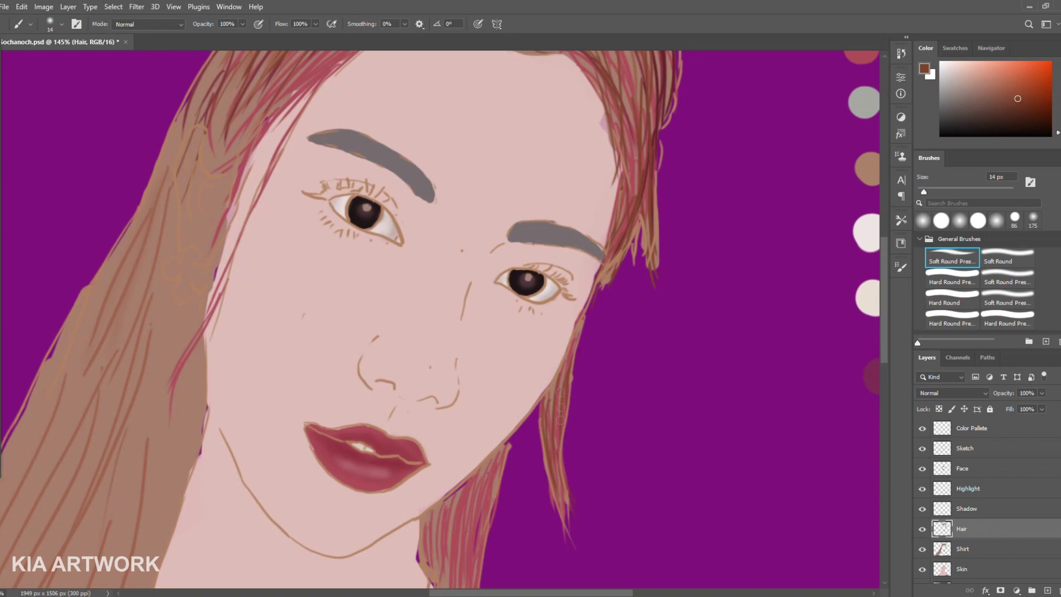
{"action": "left_click_drag", "start_coordinate": [556, 449], "coordinate": [549, 303]}
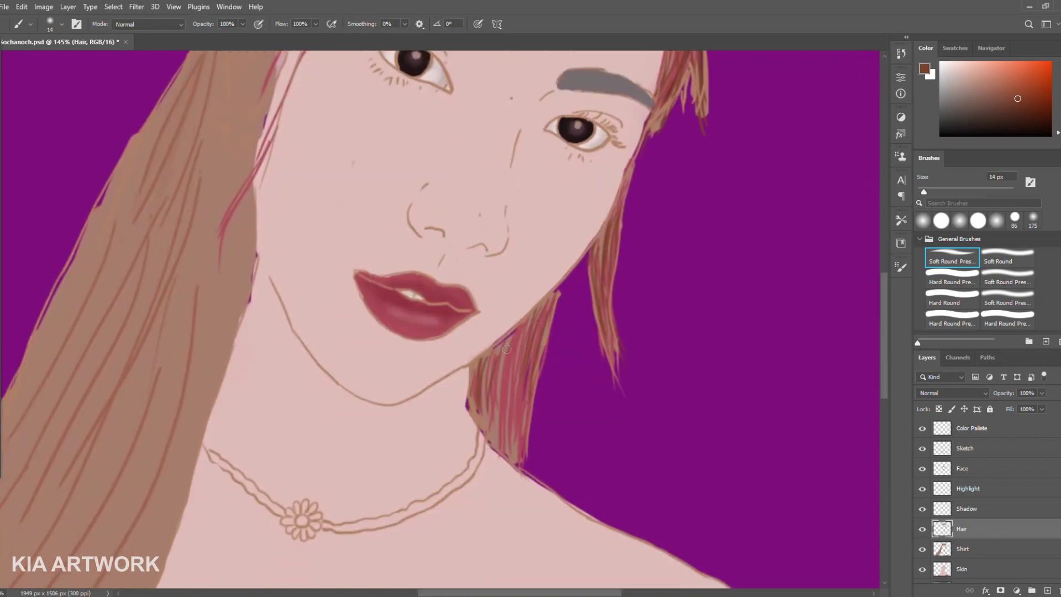
{"action": "left_click_drag", "start_coordinate": [512, 343], "coordinate": [515, 447]}
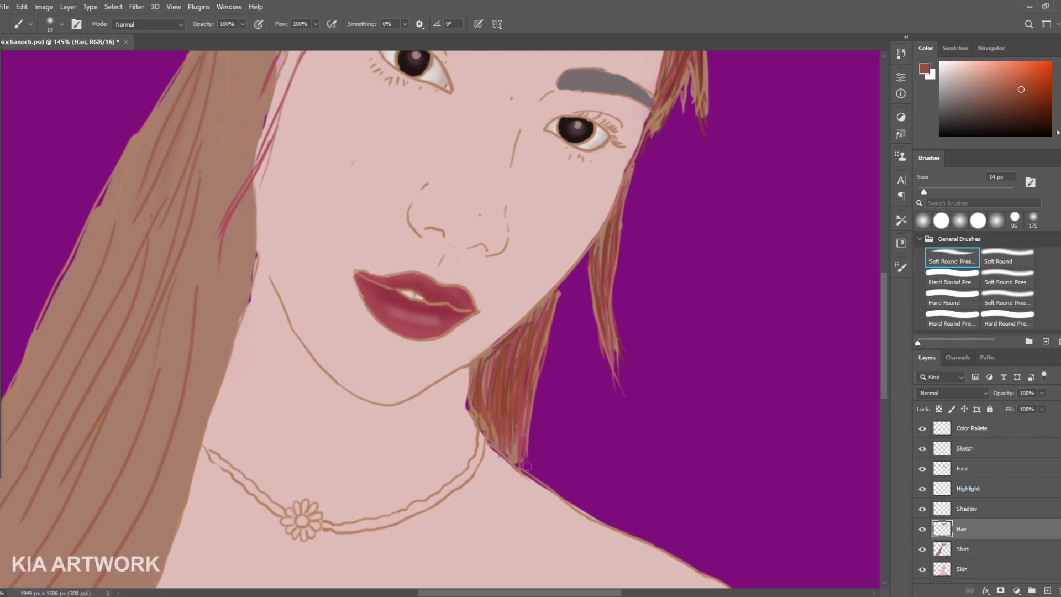
{"action": "key", "text": "ctrl+0"}
{"action": "key", "text": "ctrl+plus"}
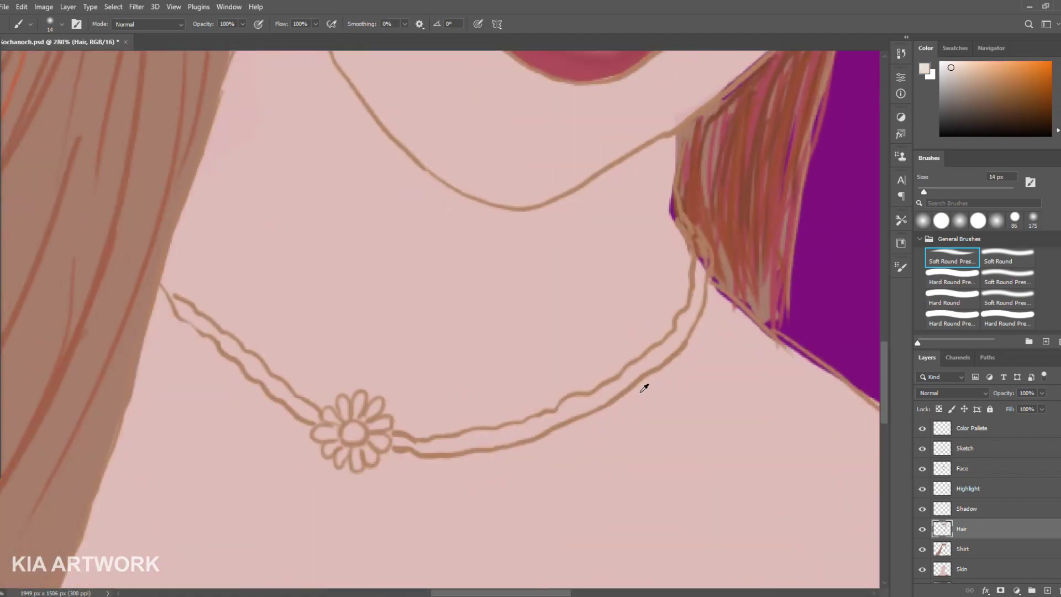
- Fill both sides of the necklace and the daisy petals with cream using the hard pressure brush
{"action": "left_click", "coordinate": [952, 278]}
{"action": "mouse_move", "coordinate": [700, 274]}
{"action": "left_mouse_down"}
{"action": "mouse_move", "coordinate": [695, 312]}
{"action": "mouse_move", "coordinate": [677, 337]}
{"action": "mouse_move", "coordinate": [557, 419]}
{"action": "mouse_move", "coordinate": [394, 441]}
{"action": "left_mouse_up"}
{"action": "left_click_drag", "start_coordinate": [323, 423], "coordinate": [160, 279]}
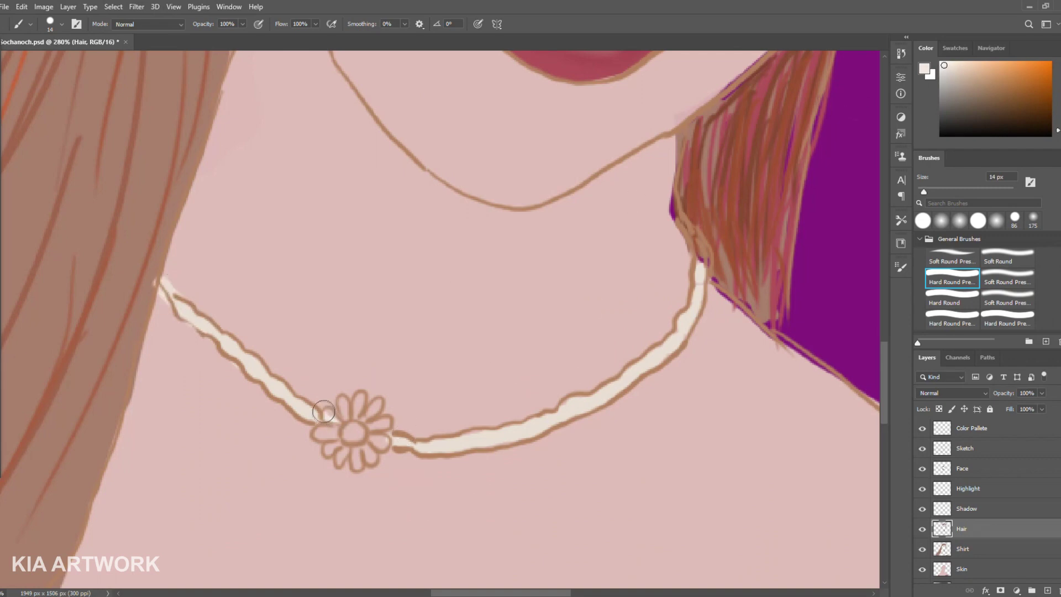
{"action": "left_click_drag", "start_coordinate": [347, 404], "coordinate": [368, 414]}
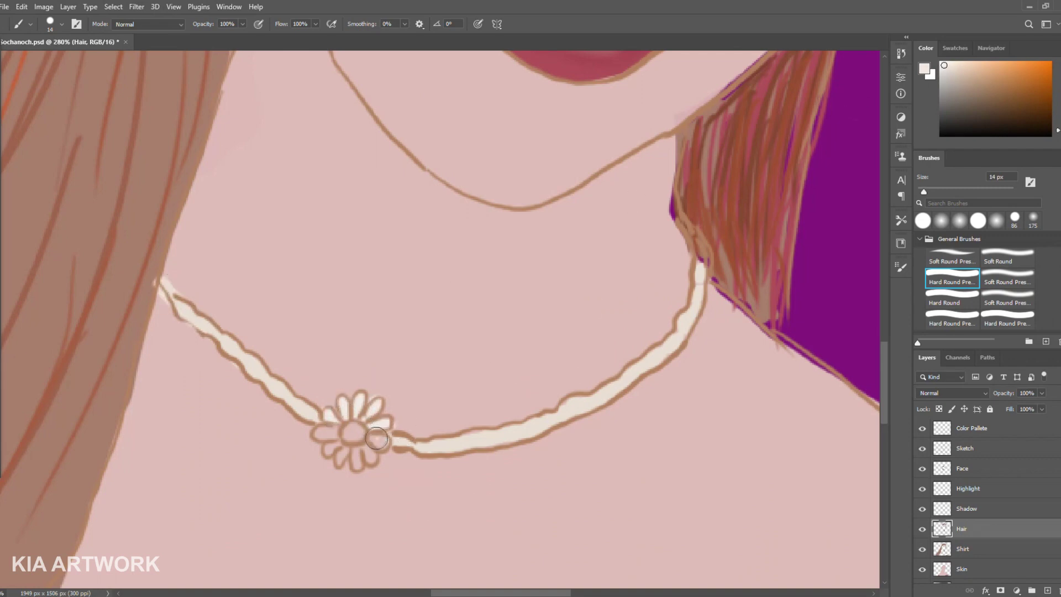
{"action": "mouse_move", "coordinate": [335, 458]}
{"action": "left_mouse_down"}
{"action": "mouse_move", "coordinate": [319, 434]}
{"action": "mouse_move", "coordinate": [349, 435]}
{"action": "left_mouse_up"}
- Shade the necklace beads with greyish-beige soft dabs and pick up the daisy's golden centre colour
{"action": "left_click", "coordinate": [1023, 90]}
{"action": "left_click", "coordinate": [422, 386], "text": "alt"}
{"action": "key", "text": "comma"}
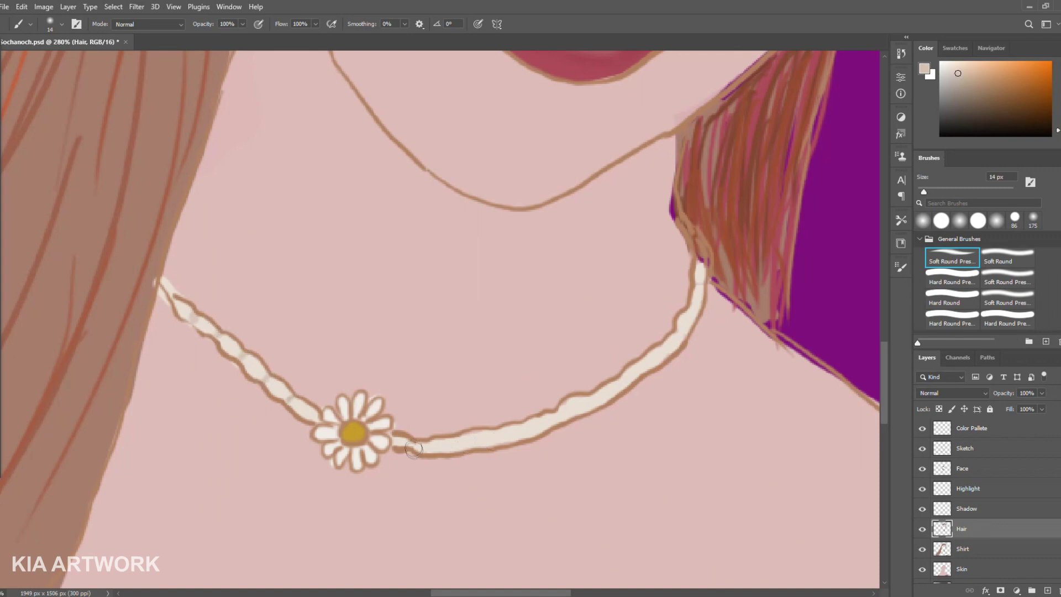
{"action": "left_click_drag", "start_coordinate": [597, 402], "coordinate": [649, 359]}
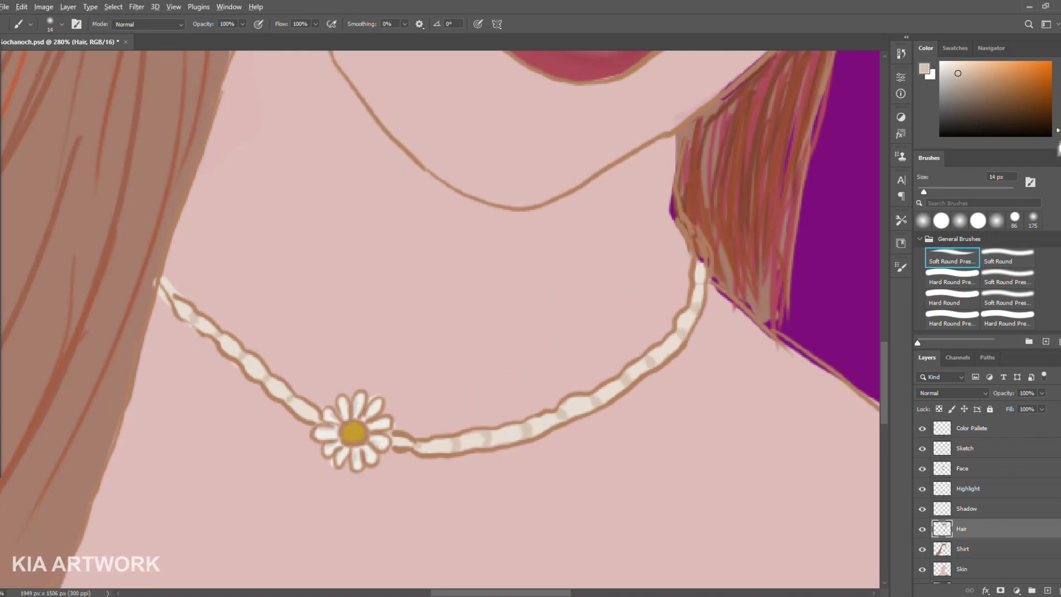
{"action": "left_click", "coordinate": [355, 435], "text": "alt"}
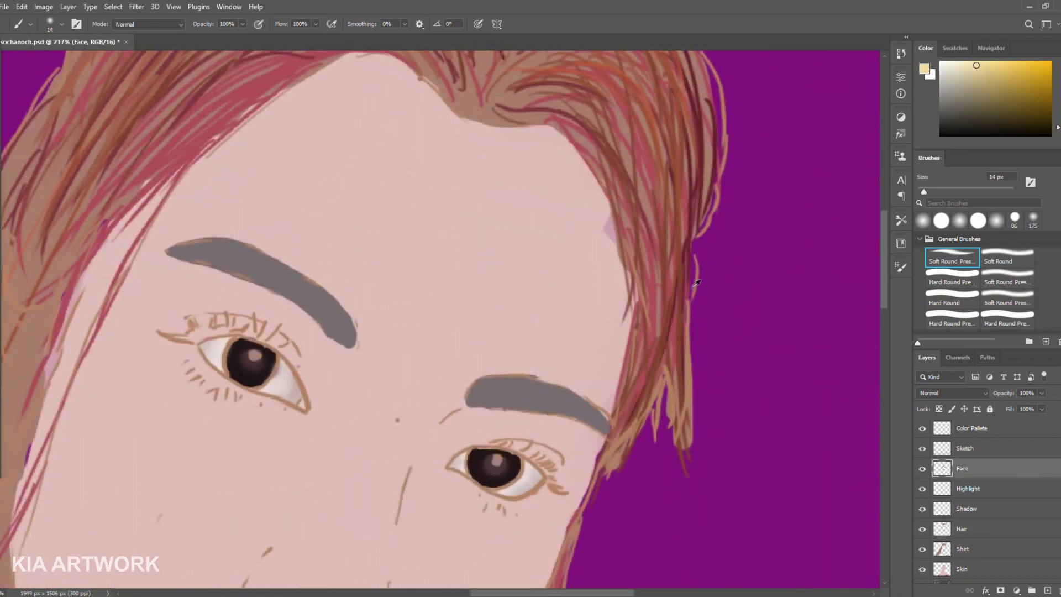
- On the Face layer, darken the left eyebrow, then the right one with a sampled grey
{"action": "left_click", "coordinate": [506, 392], "text": "alt"}
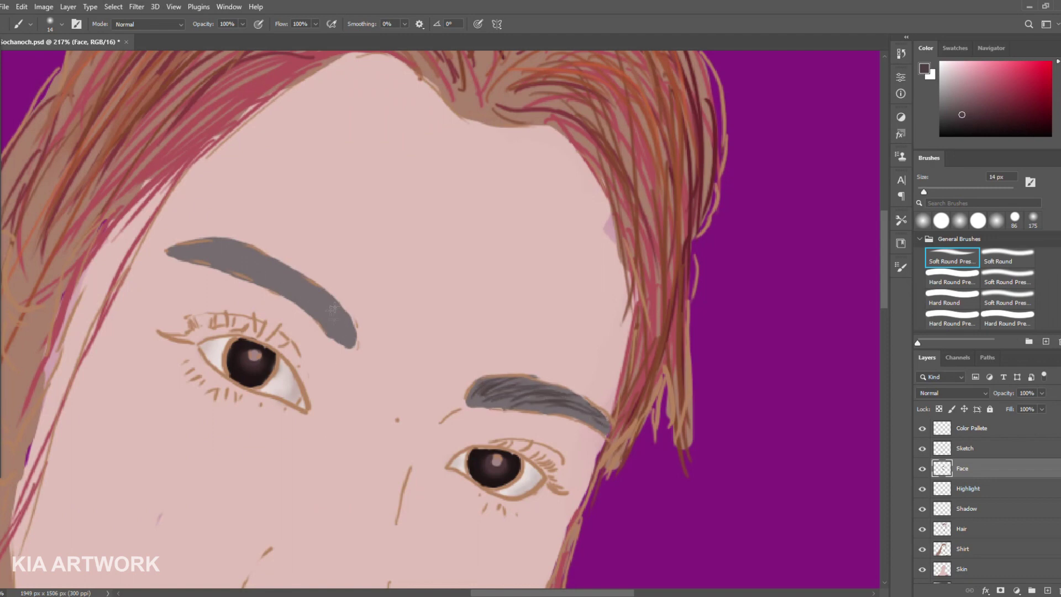
{"action": "left_click_drag", "start_coordinate": [345, 335], "coordinate": [301, 295]}
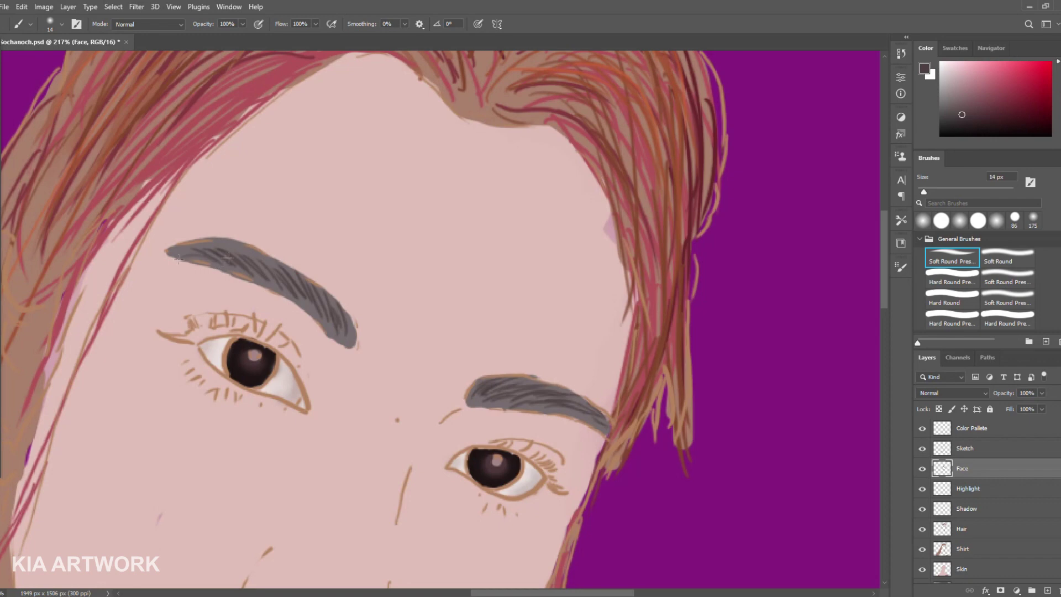
{"action": "left_click", "coordinate": [967, 106]}
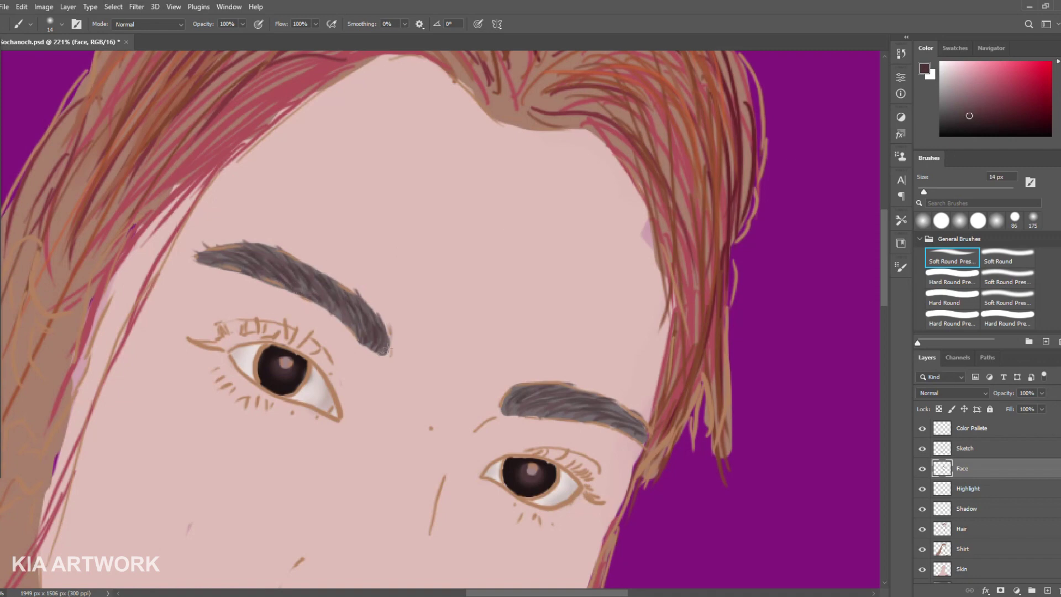
{"action": "left_click_drag", "start_coordinate": [523, 398], "coordinate": [636, 409]}
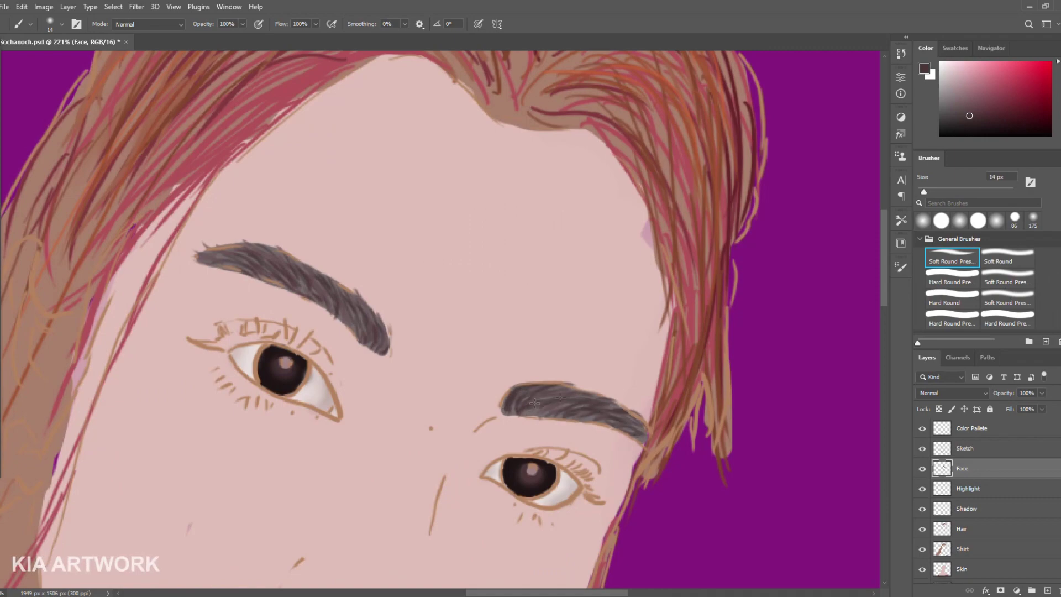
{"action": "scroll", "coordinate": [535, 402], "scroll_direction": "down", "scroll_amount": 5}
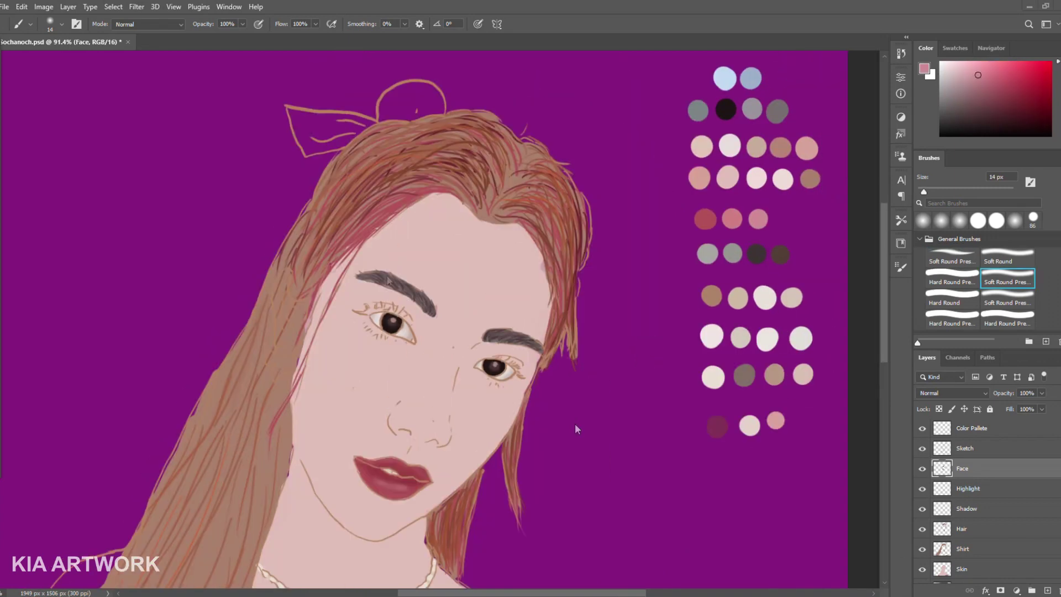
- With an enlarged soft brush, paint and blend pink blush on the left and right cheeks
{"action": "right_click", "coordinate": [472, 400]}
{"action": "scroll", "coordinate": [492, 472], "scroll_direction": "up", "scroll_amount": 3}
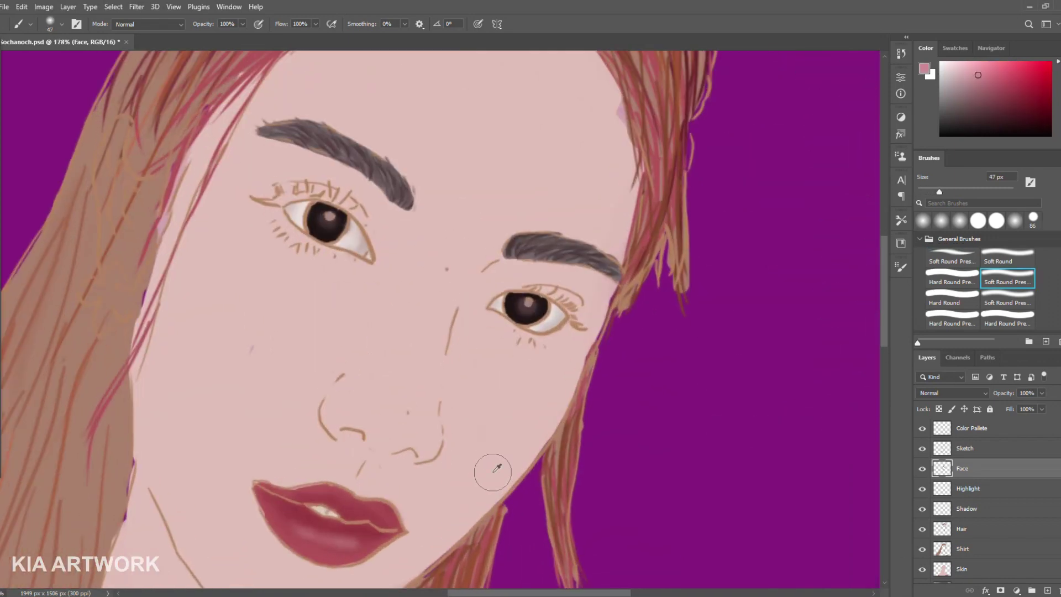
{"action": "left_click_drag", "start_coordinate": [473, 401], "coordinate": [500, 411]}
{"action": "left_click_drag", "start_coordinate": [249, 259], "coordinate": [299, 326]}
{"action": "left_click", "coordinate": [296, 279], "text": "alt"}
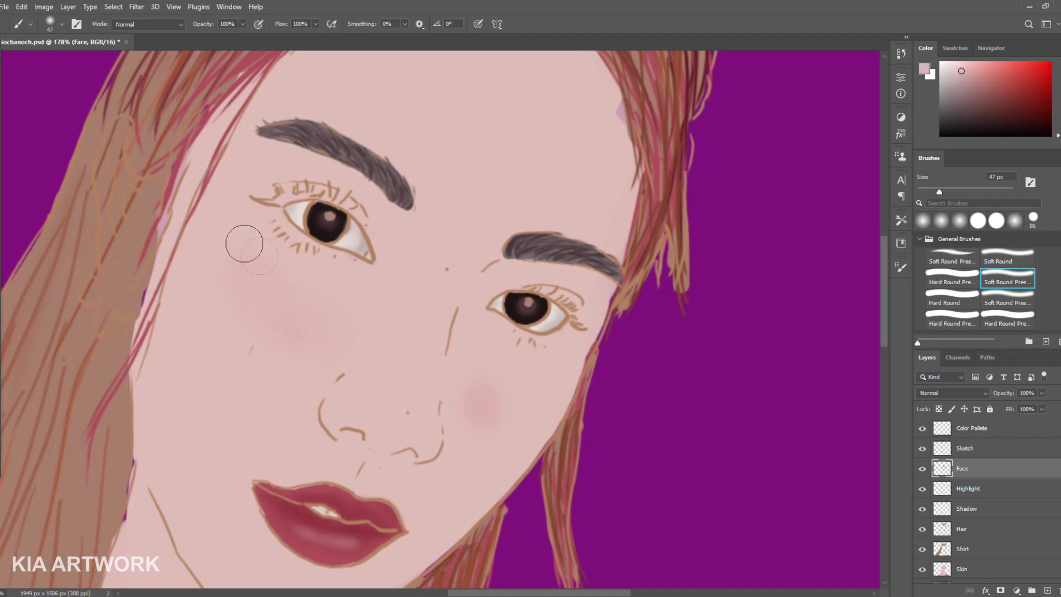
{"action": "mouse_move", "coordinate": [244, 244]}
{"action": "left_mouse_down"}
{"action": "mouse_move", "coordinate": [271, 331]}
{"action": "mouse_move", "coordinate": [296, 332]}
{"action": "mouse_move", "coordinate": [244, 299]}
{"action": "mouse_move", "coordinate": [292, 373]}
{"action": "left_mouse_up"}
{"action": "left_click", "coordinate": [500, 429], "text": "alt"}
{"action": "left_click_drag", "start_coordinate": [470, 360], "coordinate": [487, 427]}
- Move the Face layer below the Shadow layer in the Layers panel
{"action": "scroll", "coordinate": [246, 354], "scroll_direction": "down", "scroll_amount": 3}
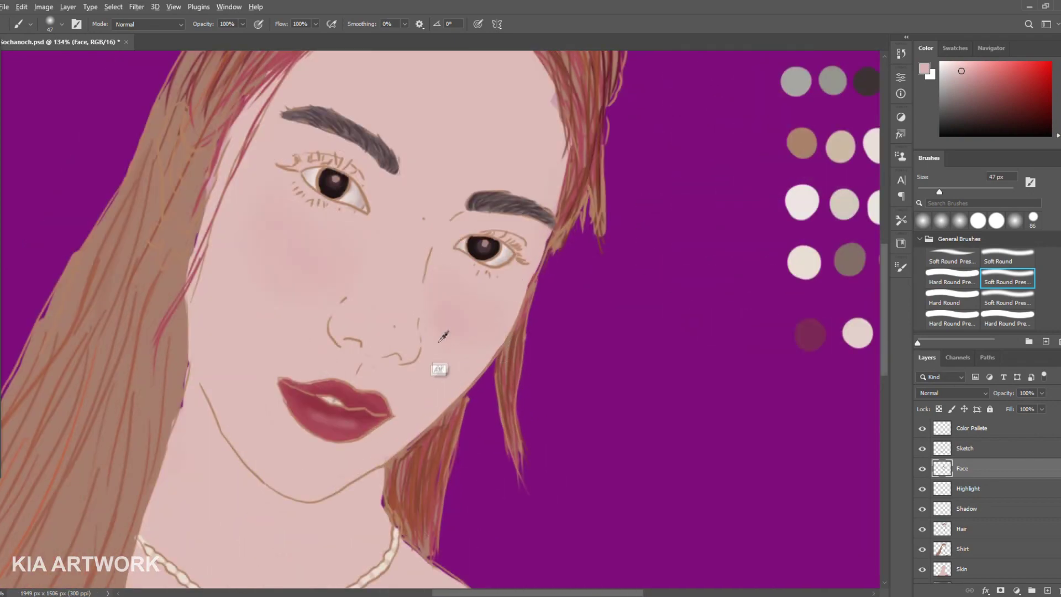
{"action": "scroll", "coordinate": [446, 334], "scroll_direction": "down", "scroll_amount": 3}
{"action": "scroll", "coordinate": [385, 282], "scroll_direction": "up", "scroll_amount": 3}
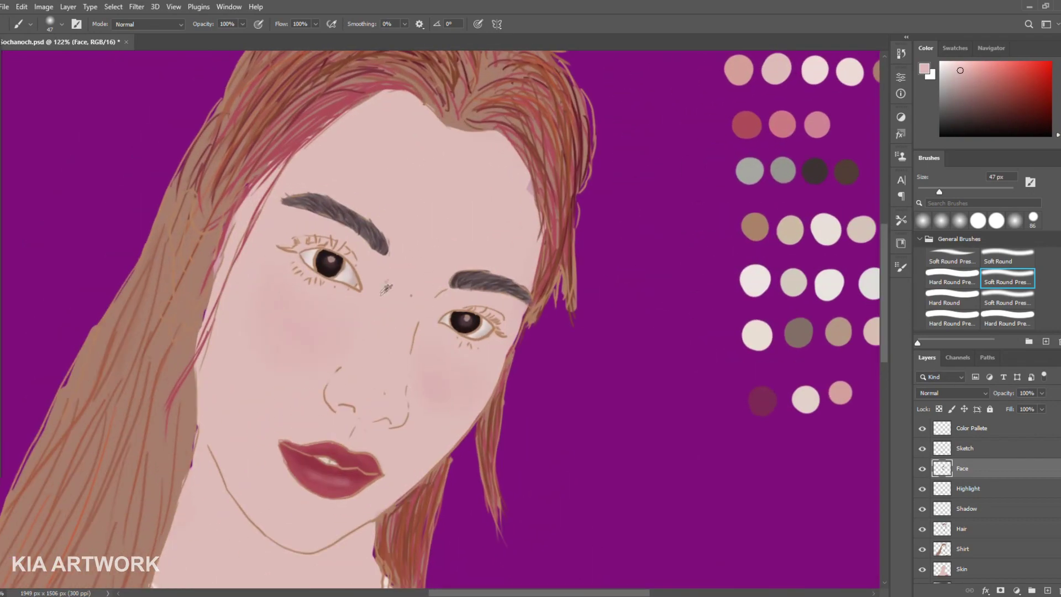
{"action": "scroll", "coordinate": [386, 281], "scroll_direction": "down", "scroll_amount": 1}
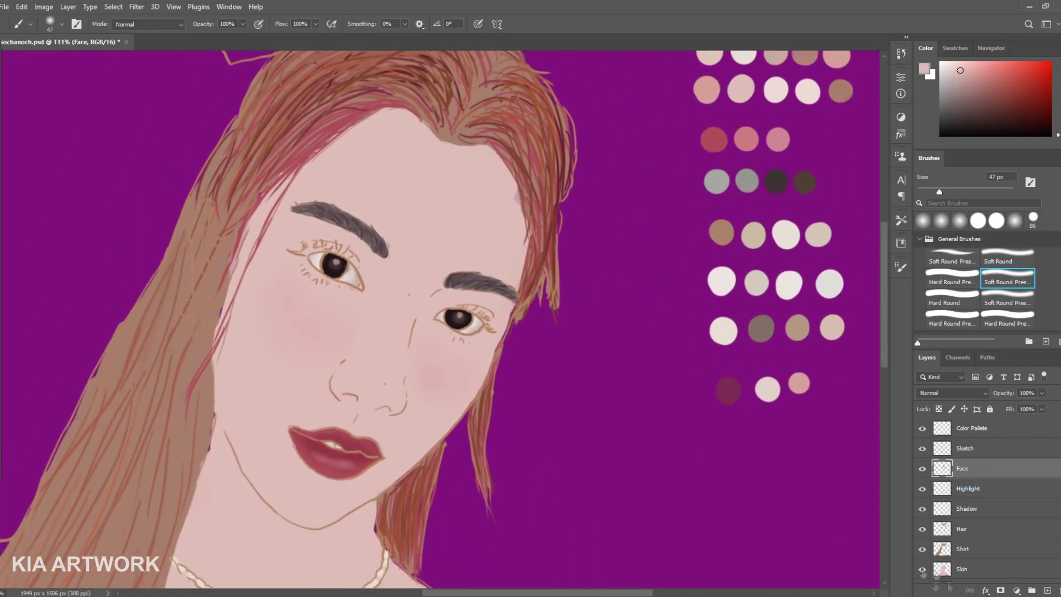
{"action": "left_click_drag", "start_coordinate": [990, 496], "coordinate": [1009, 517]}
- On the Highlight layer, paint a light cream highlight on the upper forehead
{"action": "left_click", "coordinate": [1001, 476]}
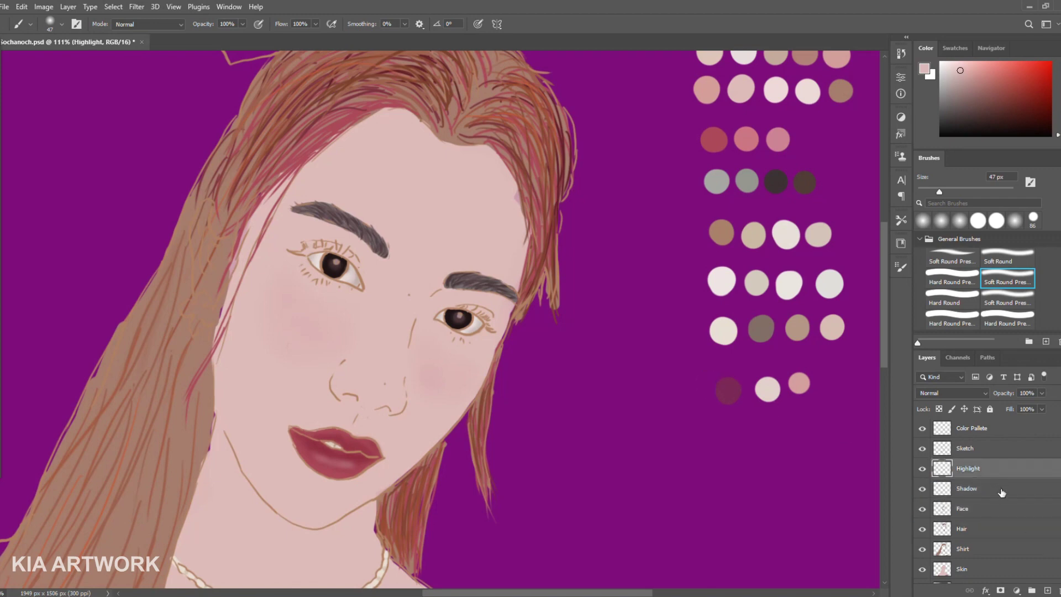
{"action": "left_click", "coordinate": [791, 237], "text": "alt"}
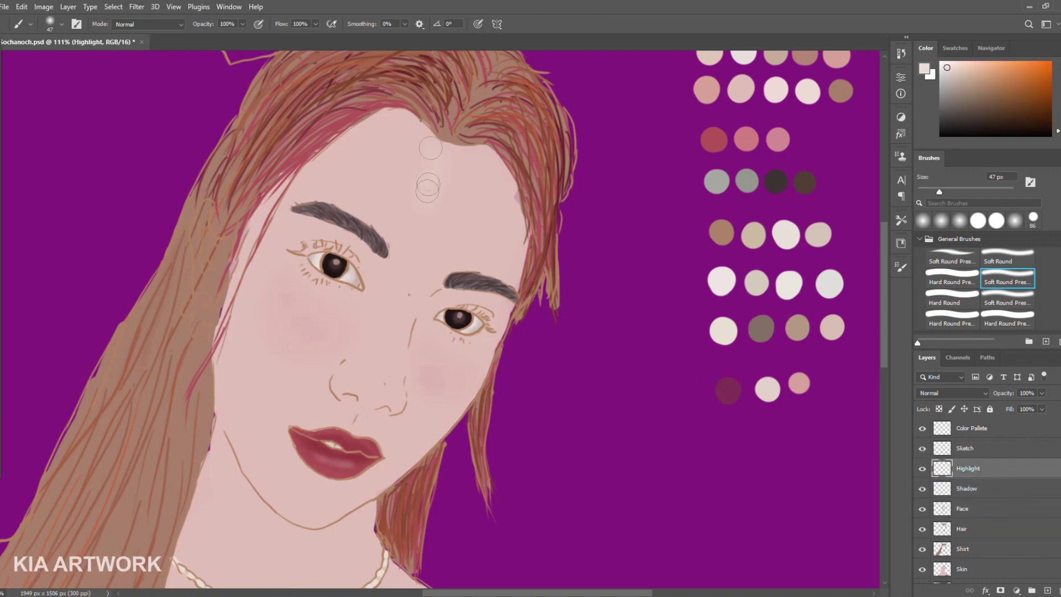
{"action": "mouse_move", "coordinate": [430, 175]}
{"action": "left_mouse_down"}
{"action": "mouse_move", "coordinate": [417, 201]}
{"action": "mouse_move", "coordinate": [426, 136]}
{"action": "left_mouse_up"}
{"action": "left_click", "coordinate": [417, 202], "text": "alt"}
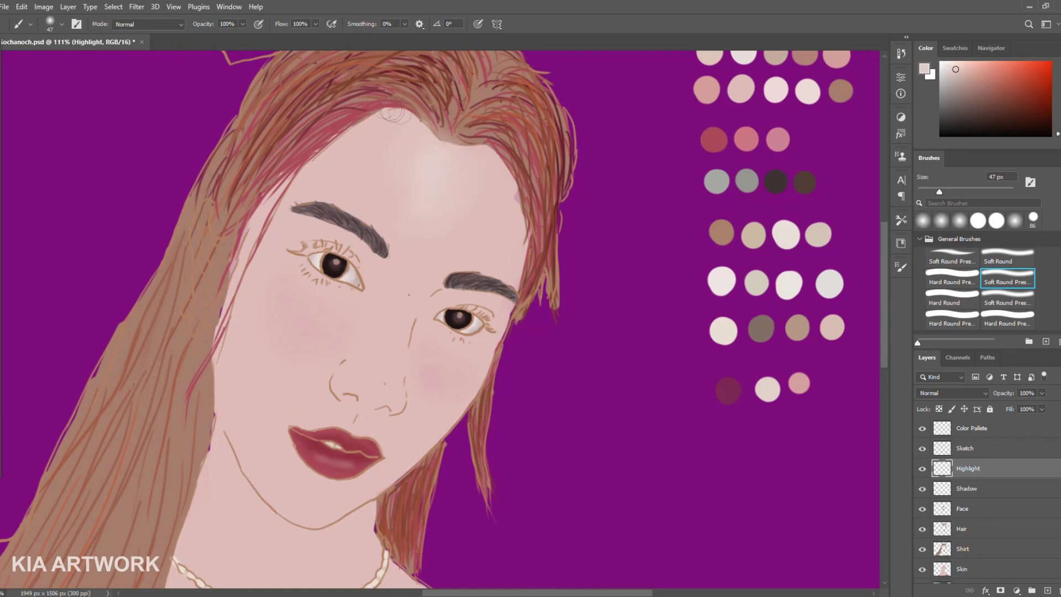
{"action": "scroll", "coordinate": [401, 151], "scroll_direction": "up", "scroll_amount": 2}
{"action": "key", "text": "comma"}
{"action": "key", "text": "comma"}
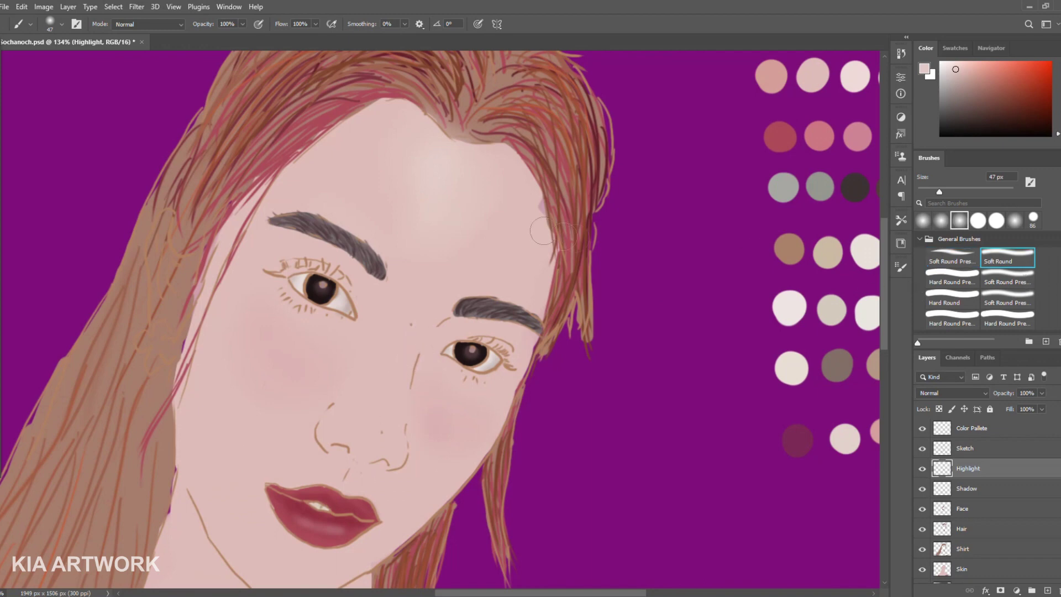
- Paint a thin highlight streak down the nose bridge, undoing the too-wide first attempt
{"action": "left_click", "coordinate": [420, 293]}
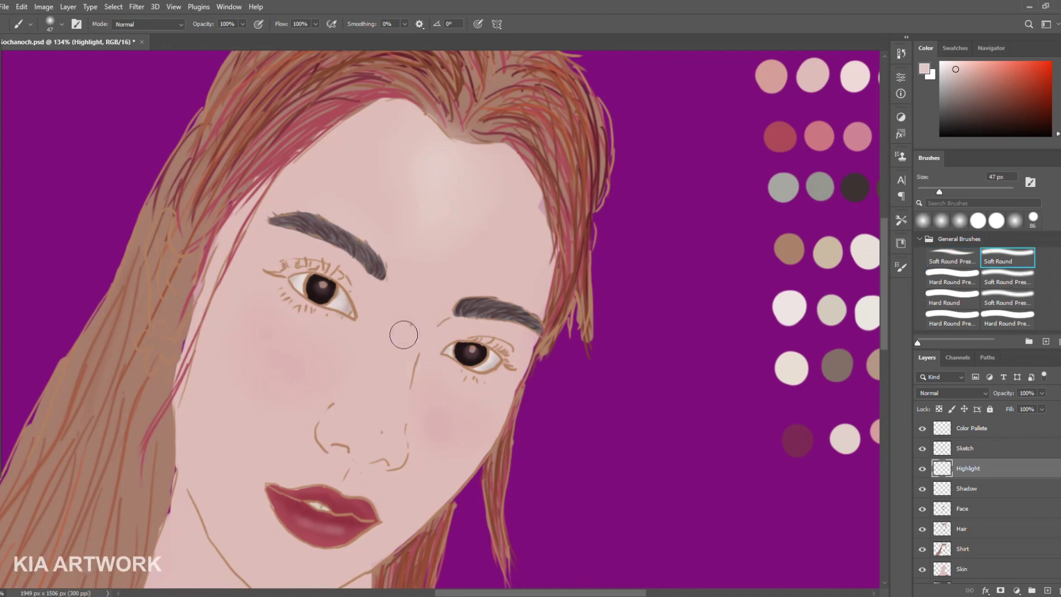
{"action": "left_click_drag", "start_coordinate": [406, 318], "coordinate": [382, 437]}
{"action": "left_click", "coordinate": [924, 222]}
{"action": "key", "text": "ctrl+z"}
{"action": "left_click_drag", "start_coordinate": [421, 291], "coordinate": [397, 370]}
{"action": "left_click", "coordinate": [1007, 276]}
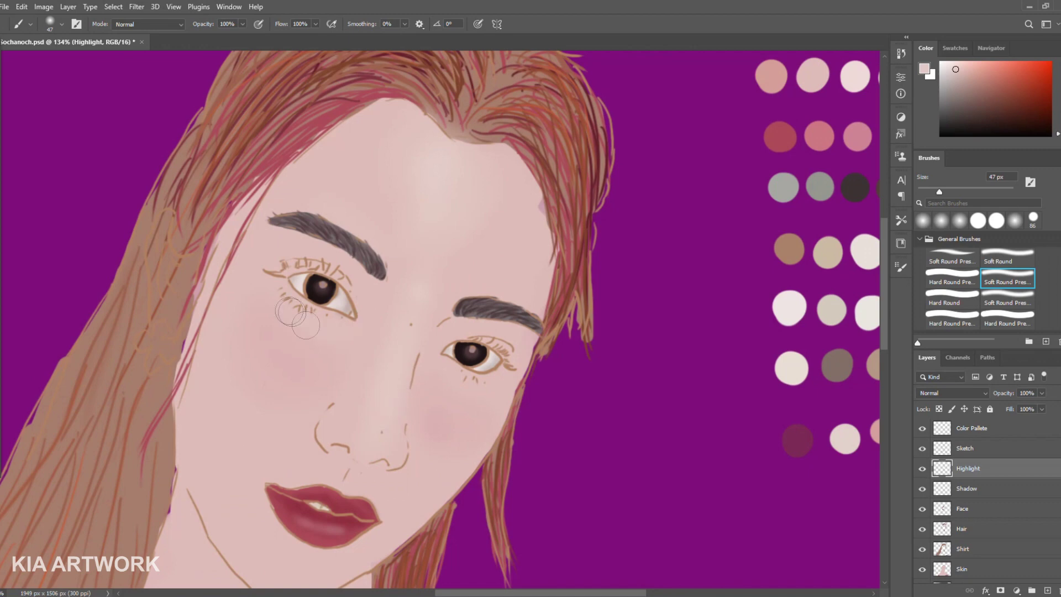
- Sample skin tones and add a light pinkish-white highlight along the left eyebrow
{"action": "left_click", "coordinate": [946, 65]}
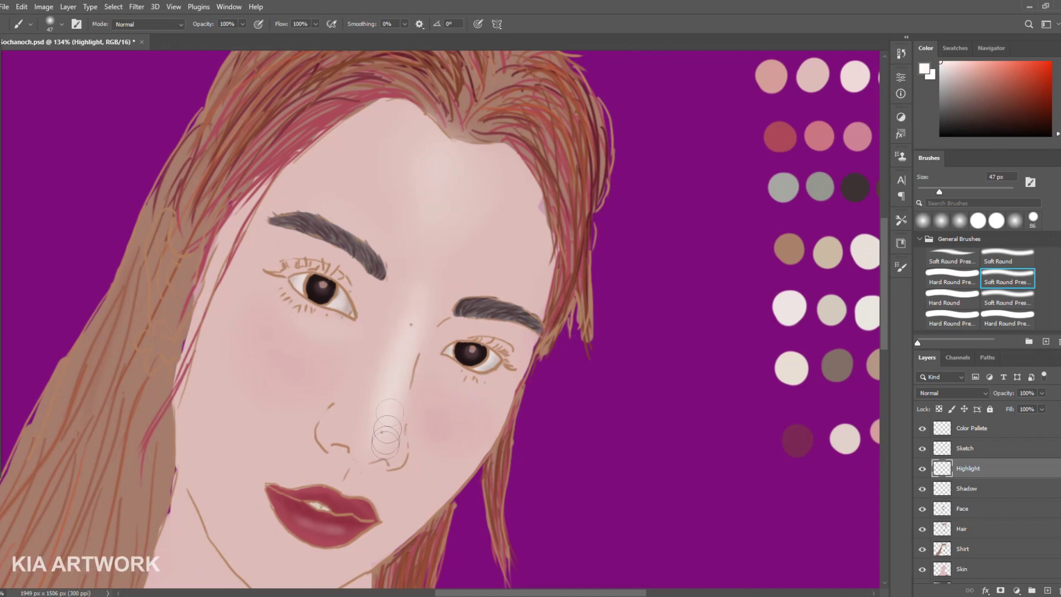
{"action": "left_click", "coordinate": [376, 398], "text": "alt"}
{"action": "left_click", "coordinate": [420, 362], "text": "alt"}
{"action": "left_click", "coordinate": [360, 448], "text": "alt"}
{"action": "scroll", "coordinate": [443, 390], "scroll_direction": "up", "scroll_amount": 2}
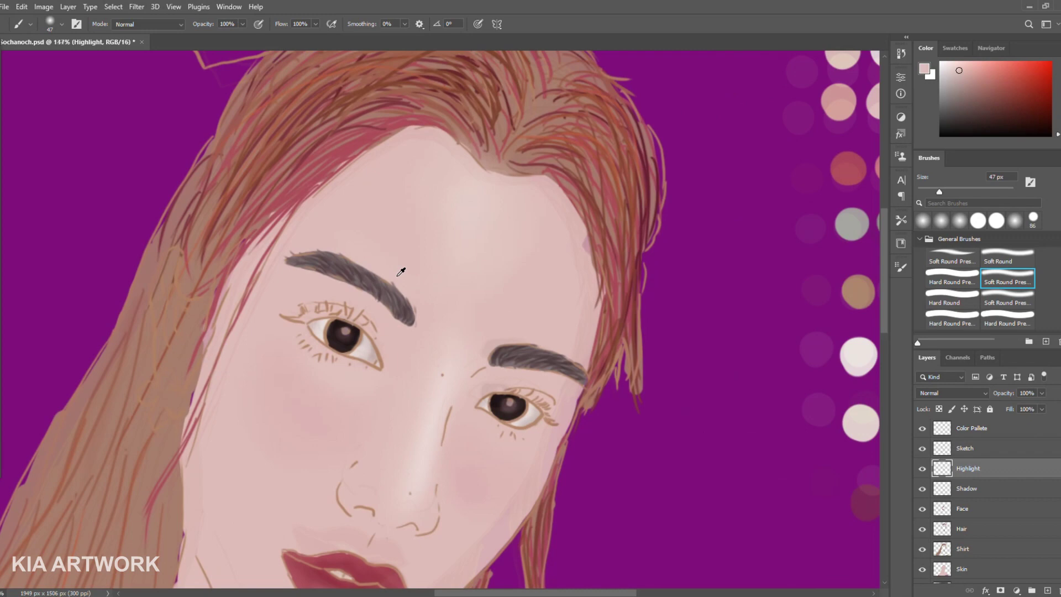
{"action": "left_click", "coordinate": [858, 357], "text": "alt"}
{"action": "left_click_drag", "start_coordinate": [342, 261], "coordinate": [407, 292]}
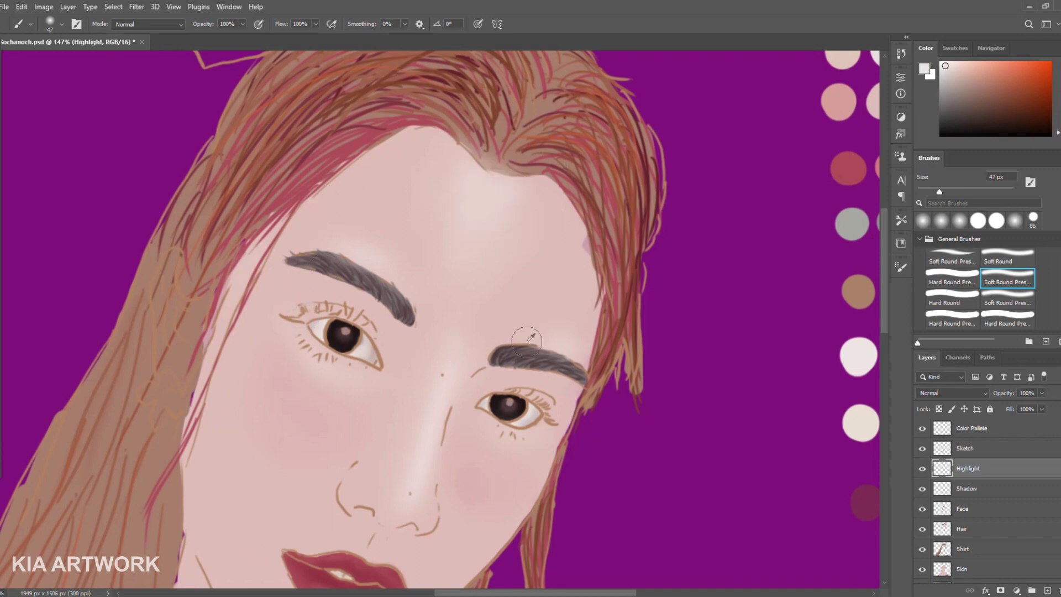
{"action": "scroll", "coordinate": [527, 341], "scroll_direction": "down", "scroll_amount": 5}
{"action": "scroll", "coordinate": [458, 324], "scroll_direction": "up", "scroll_amount": 2}
{"action": "scroll", "coordinate": [458, 325], "scroll_direction": "up", "scroll_amount": 1}
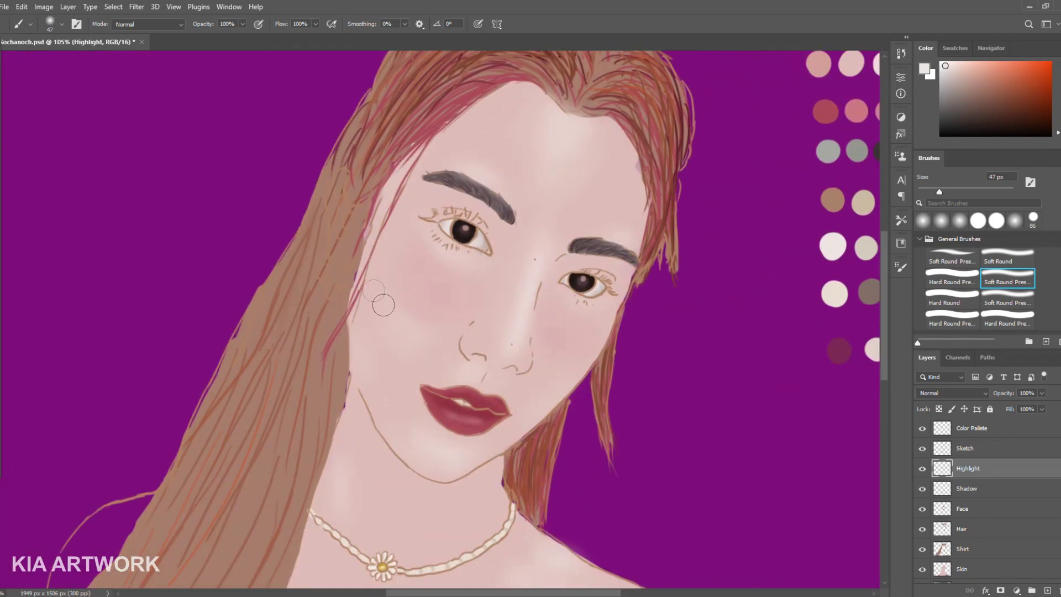
{"action": "left_click", "coordinate": [995, 453]}
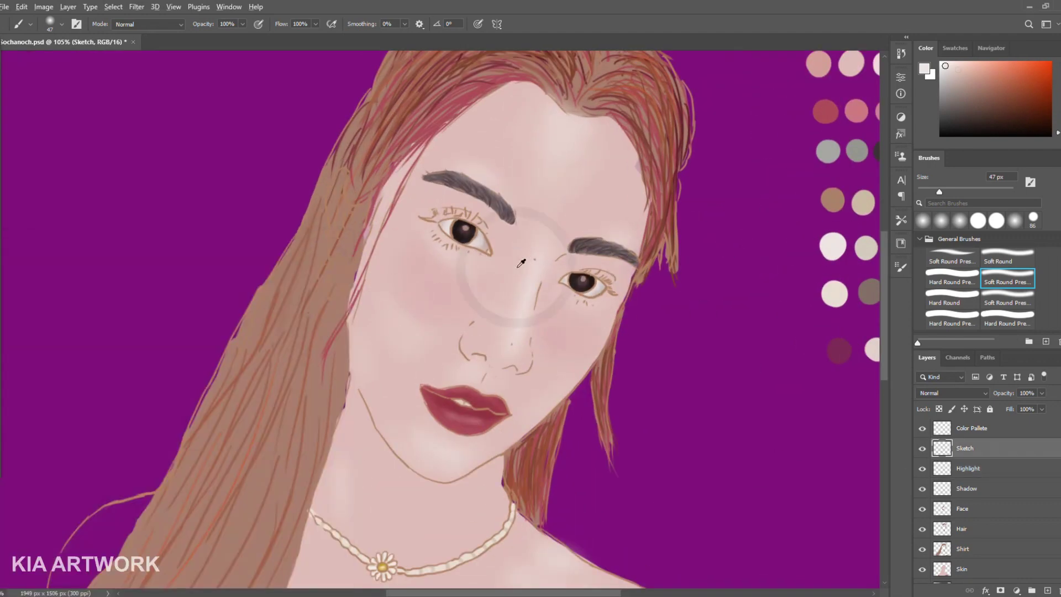
- On the Shadow layer, shade along the left jaw below the lips with a fine-tuned tone
{"action": "left_click", "coordinate": [536, 255], "text": "alt"}
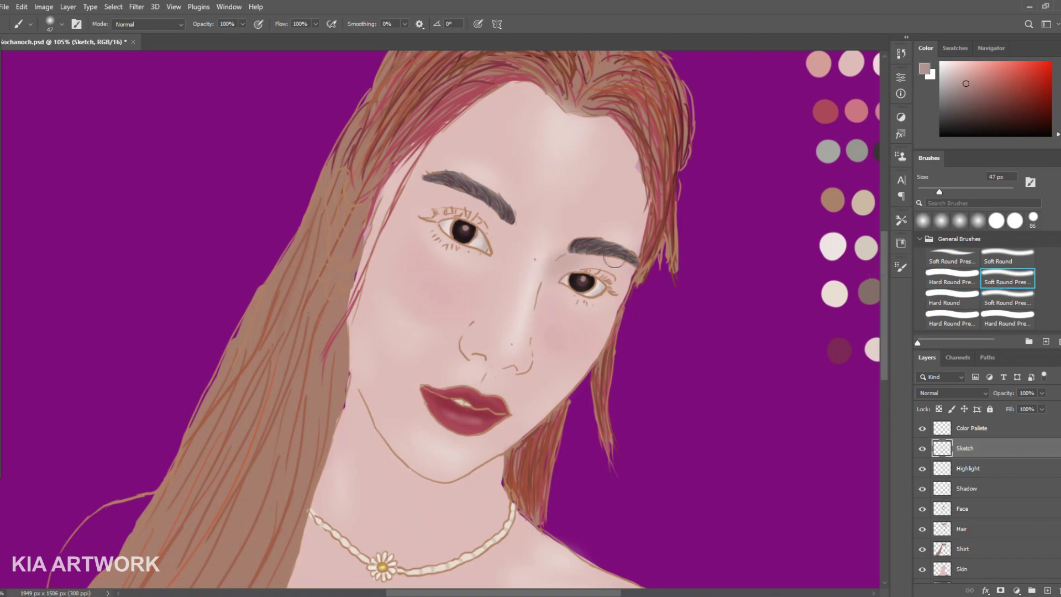
{"action": "left_click_drag", "start_coordinate": [974, 78], "coordinate": [963, 78]}
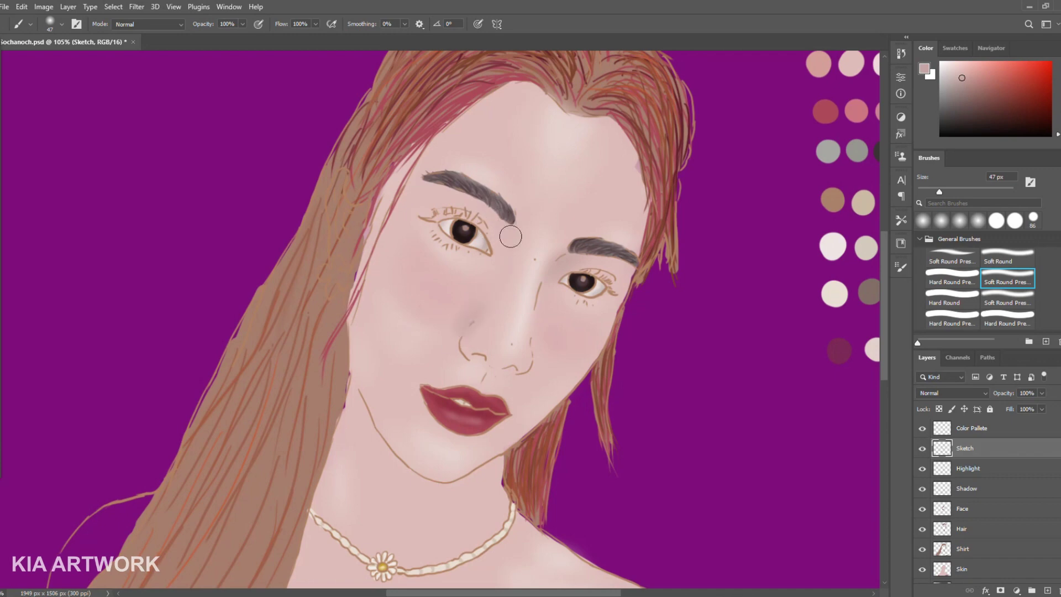
{"action": "left_click", "coordinate": [990, 489]}
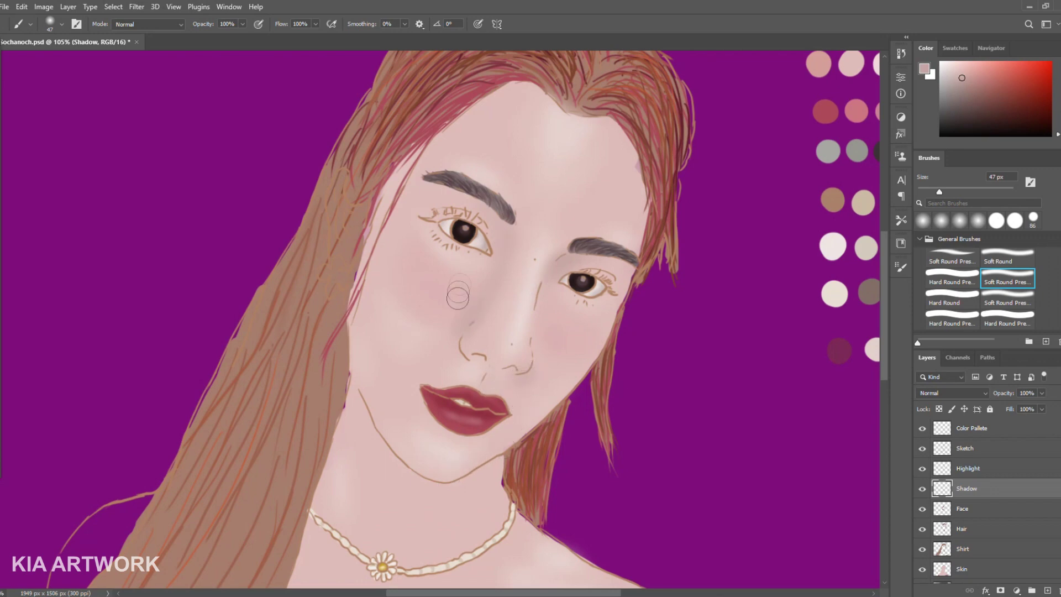
{"action": "scroll", "coordinate": [457, 297], "scroll_direction": "up", "scroll_amount": 3}
{"action": "left_click", "coordinate": [974, 79]}
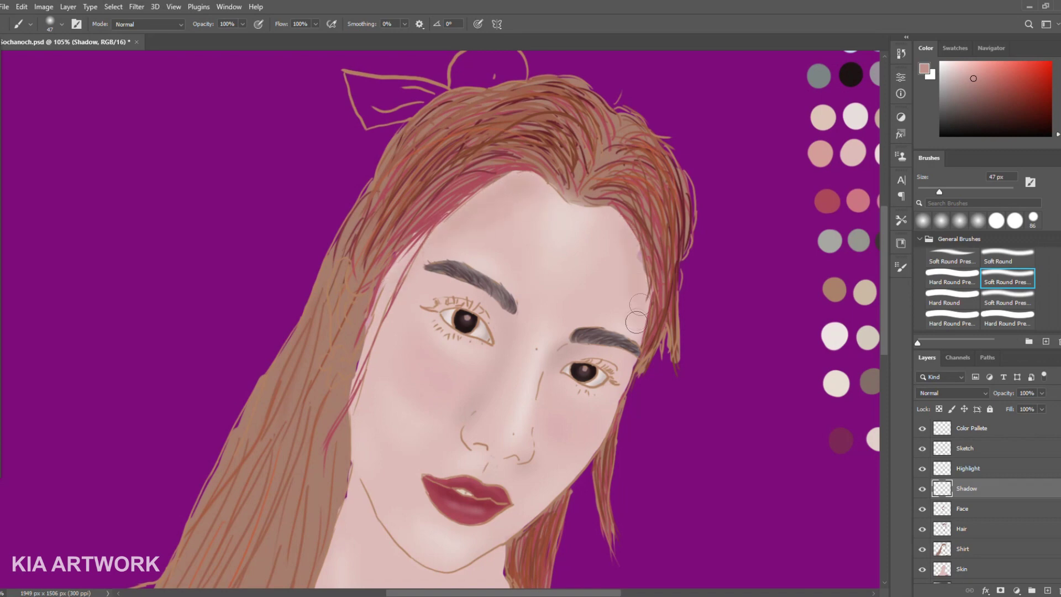
{"action": "left_click_drag", "start_coordinate": [396, 524], "coordinate": [436, 515]}
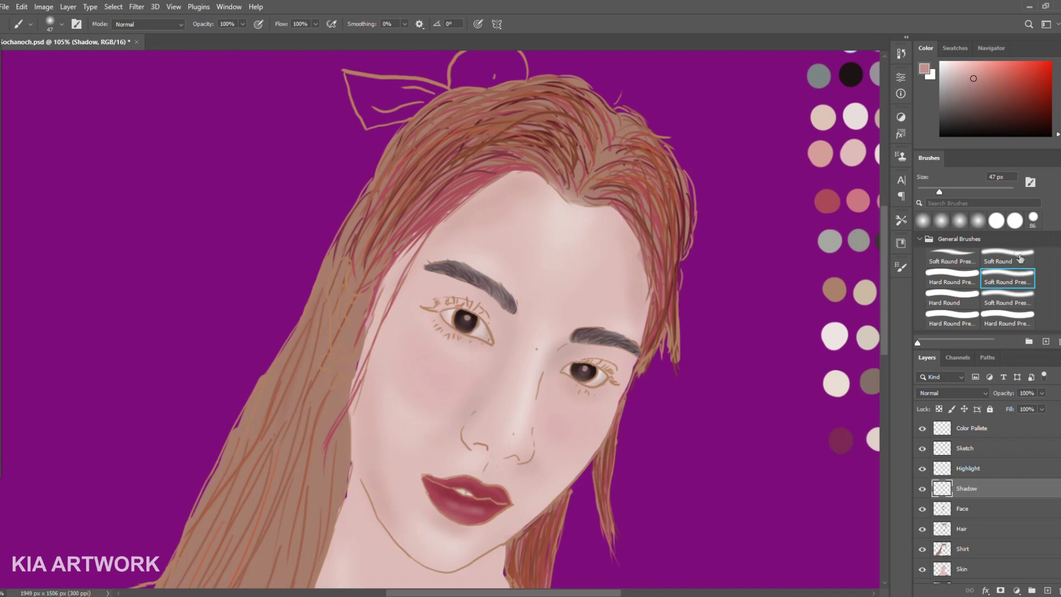
- Shade the left eye's crease and lower lid, and deepen the upper lip shading
{"action": "left_click", "coordinate": [951, 256]}
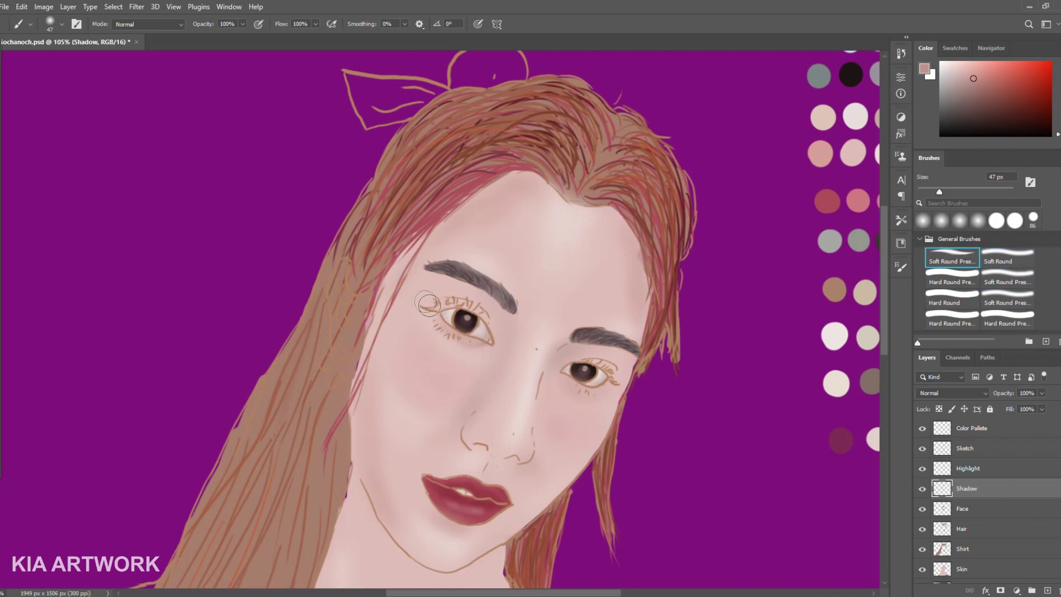
{"action": "left_click_drag", "start_coordinate": [470, 301], "coordinate": [434, 302]}
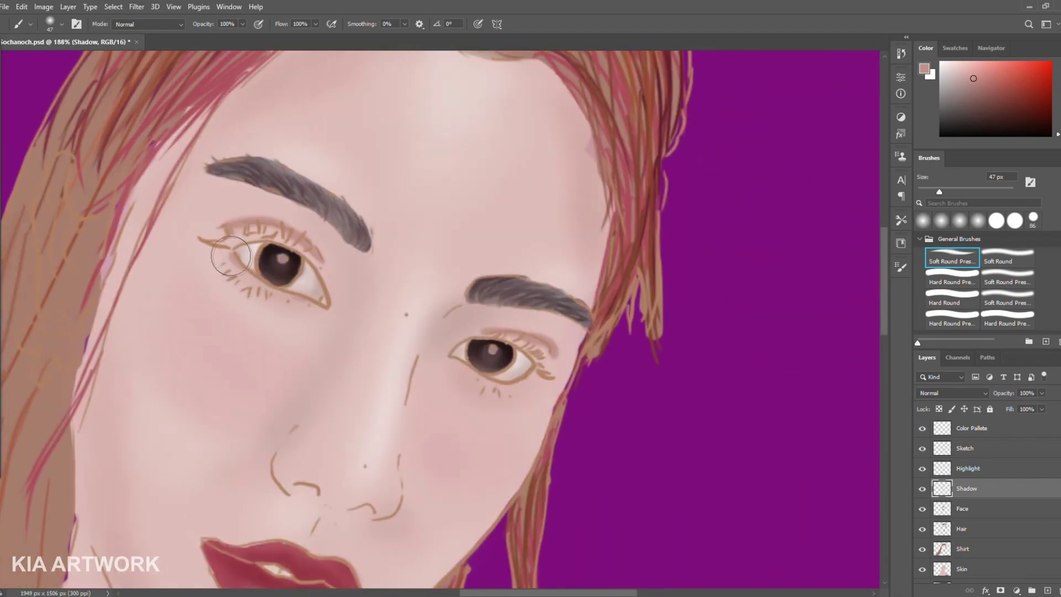
{"action": "mouse_move", "coordinate": [230, 256]}
{"action": "left_mouse_down"}
{"action": "mouse_move", "coordinate": [249, 277]}
{"action": "mouse_move", "coordinate": [279, 282]}
{"action": "mouse_move", "coordinate": [235, 262]}
{"action": "left_mouse_up"}
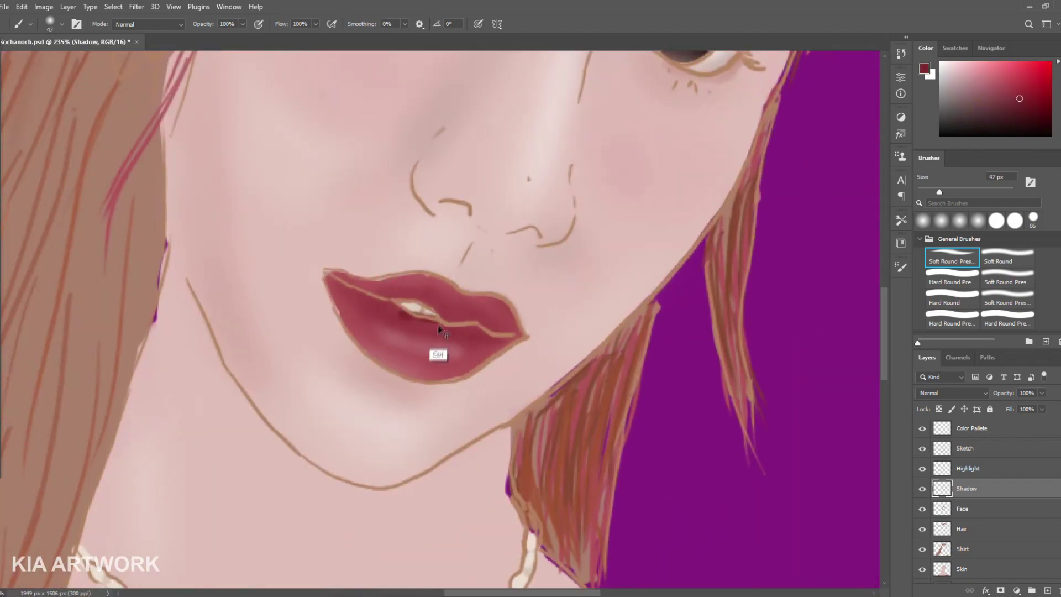
{"action": "left_click_drag", "start_coordinate": [398, 310], "coordinate": [431, 324]}
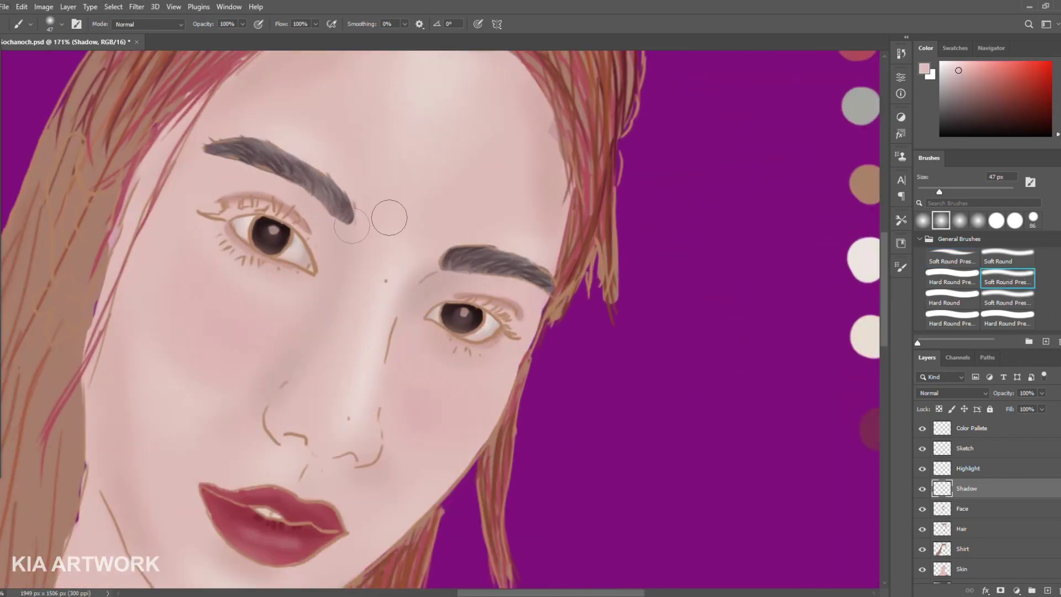
- Paint dusty rose over the nostrils' bluish patch with a 15 px soft brush
{"action": "left_click", "coordinate": [309, 259], "text": "alt"}
{"action": "right_click", "coordinate": [301, 160]}
{"action": "key", "text": "Return"}
{"action": "left_click", "coordinate": [237, 270], "text": "alt"}
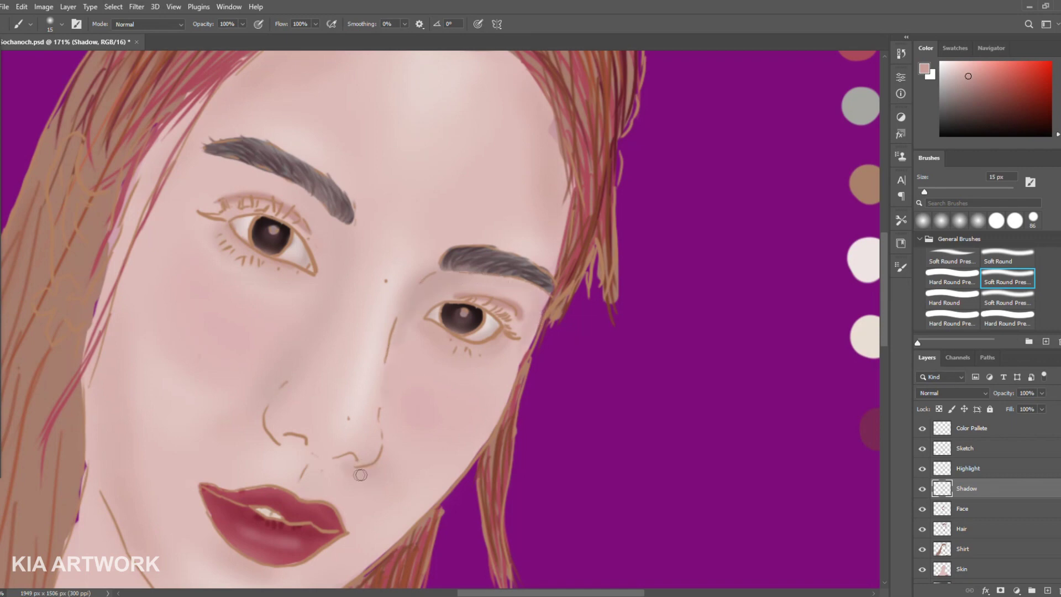
{"action": "key", "text": "comma"}
{"action": "key", "text": "comma"}
{"action": "key", "text": "comma"}
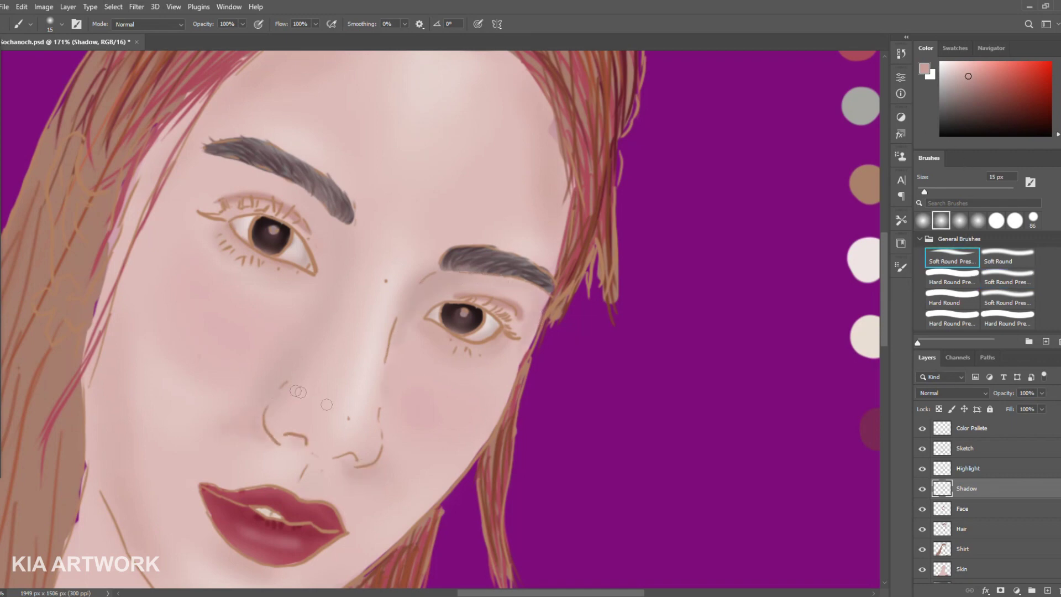
{"action": "left_click", "coordinate": [317, 446], "text": "alt"}
{"action": "left_click_drag", "start_coordinate": [292, 438], "coordinate": [297, 439]}
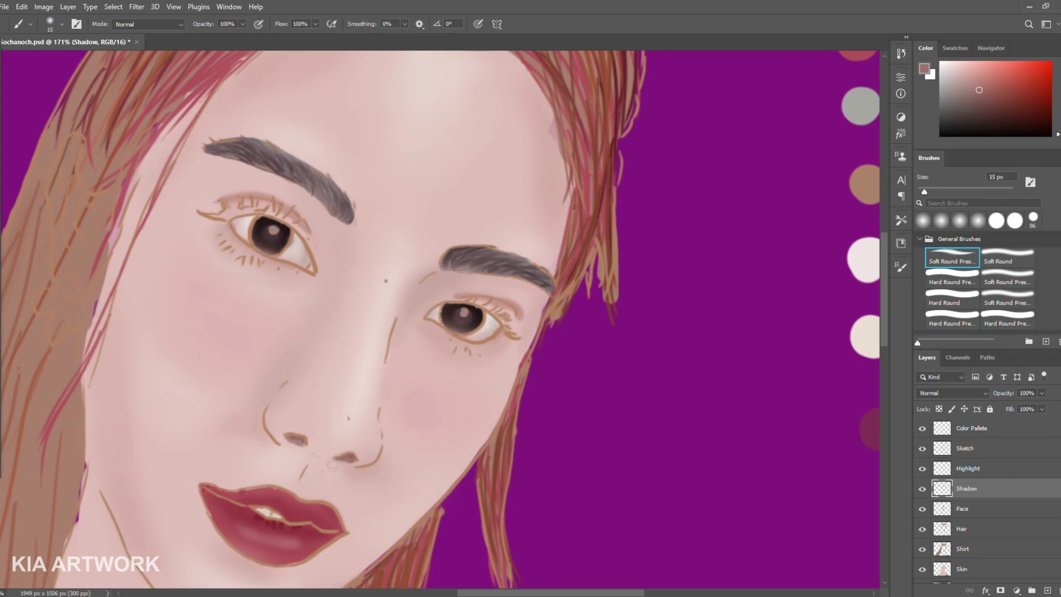
- Return to the other soft brush and sample the cheek's skin tone beside the nose
{"action": "scroll", "coordinate": [393, 376], "scroll_direction": "down", "scroll_amount": 3}
{"action": "left_click", "coordinate": [1009, 275]}
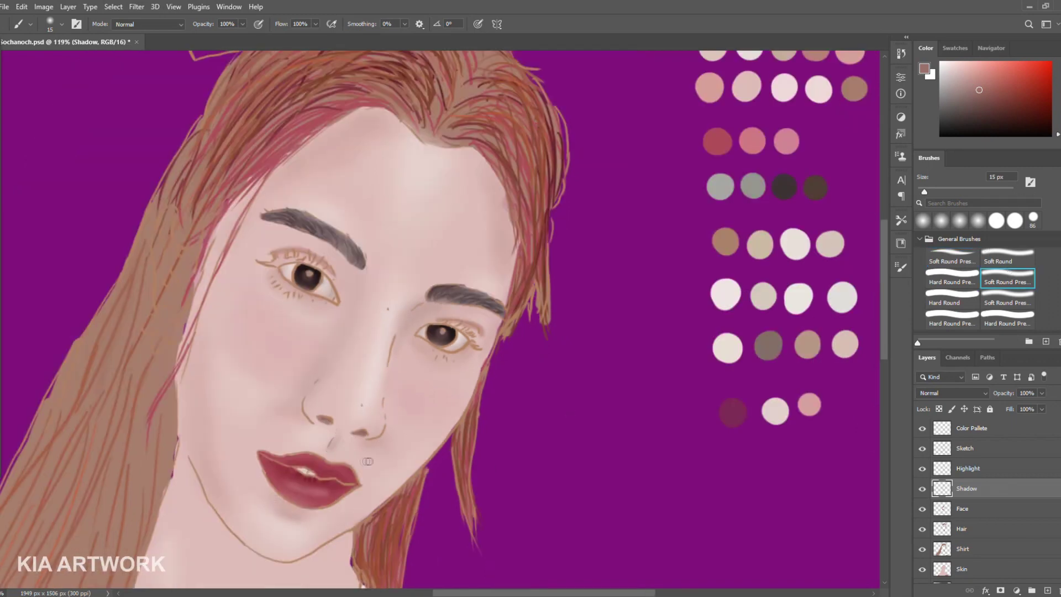
{"action": "left_click", "coordinate": [227, 435], "text": "alt"}
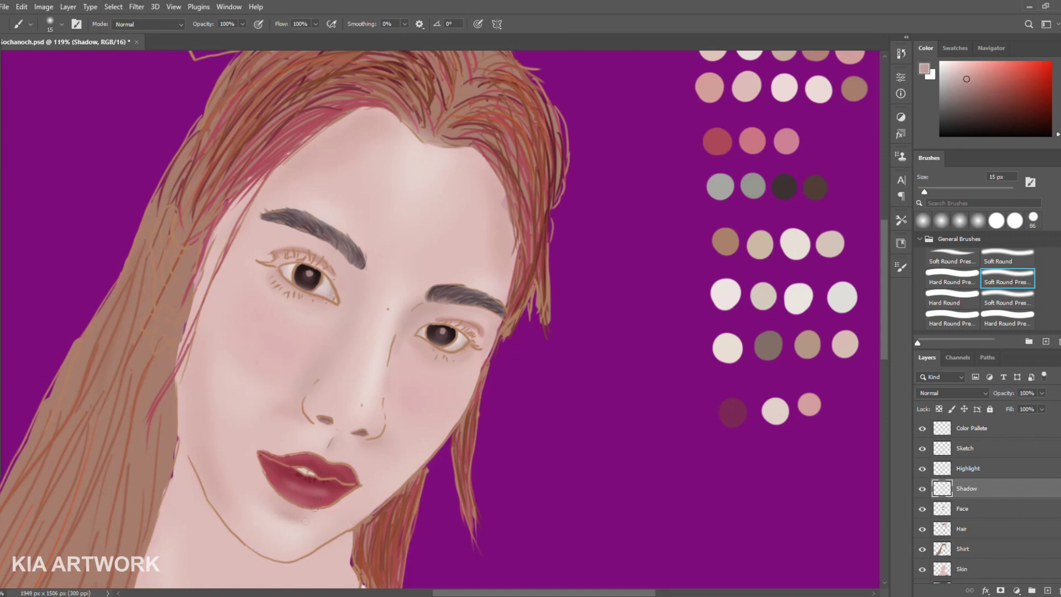
{"action": "scroll", "coordinate": [356, 299], "scroll_direction": "up", "scroll_amount": 2}
{"action": "scroll", "coordinate": [367, 237], "scroll_direction": "up", "scroll_amount": 2}
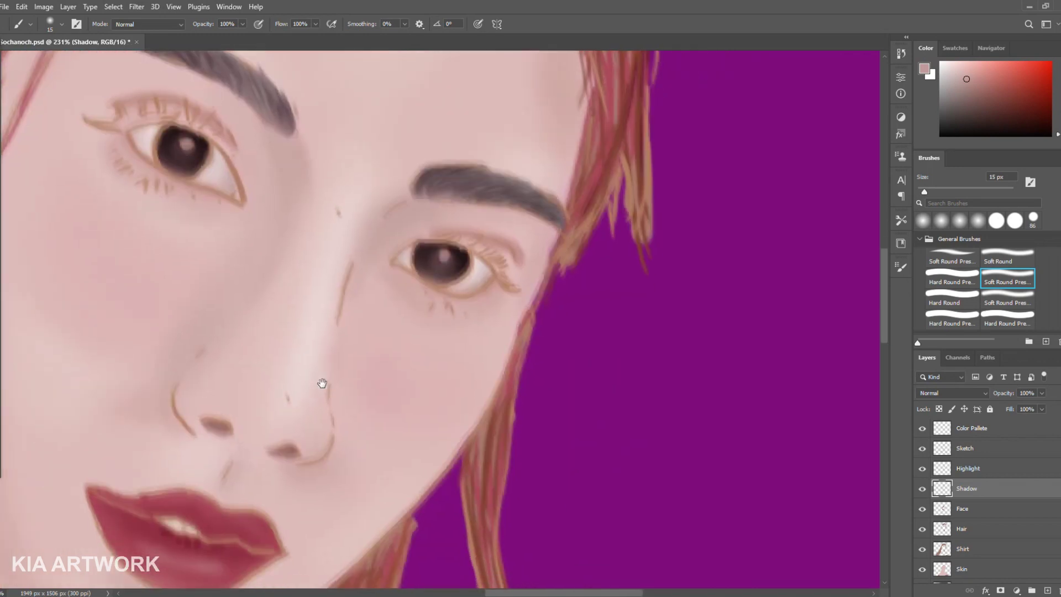
{"action": "scroll", "coordinate": [359, 310], "scroll_direction": "down", "scroll_amount": 5}
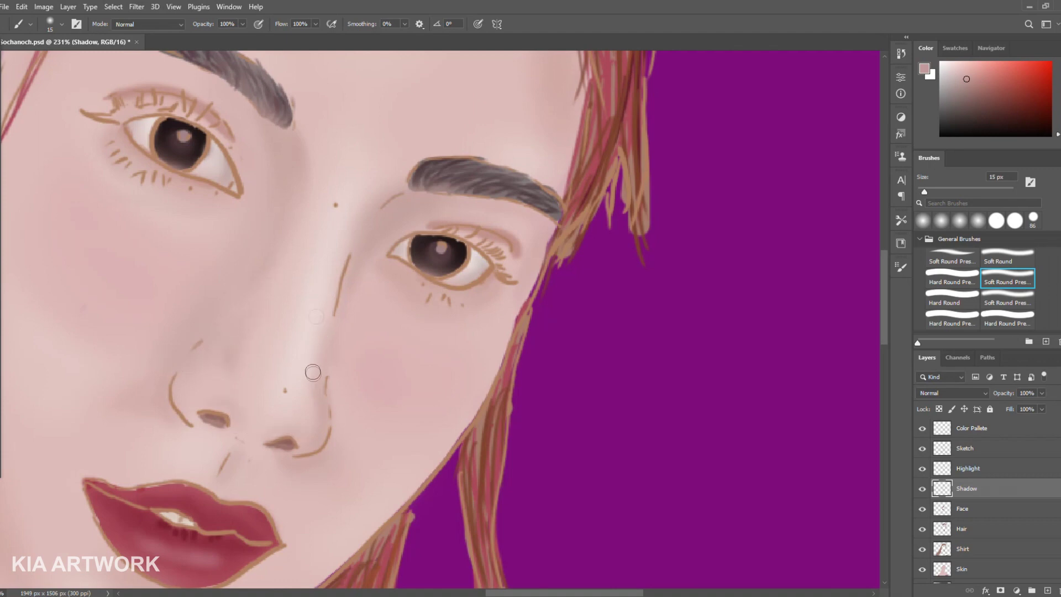
{"action": "scroll", "coordinate": [500, 324], "scroll_direction": "down", "scroll_amount": 5}
{"action": "scroll", "coordinate": [502, 323], "scroll_direction": "up", "scroll_amount": 4}
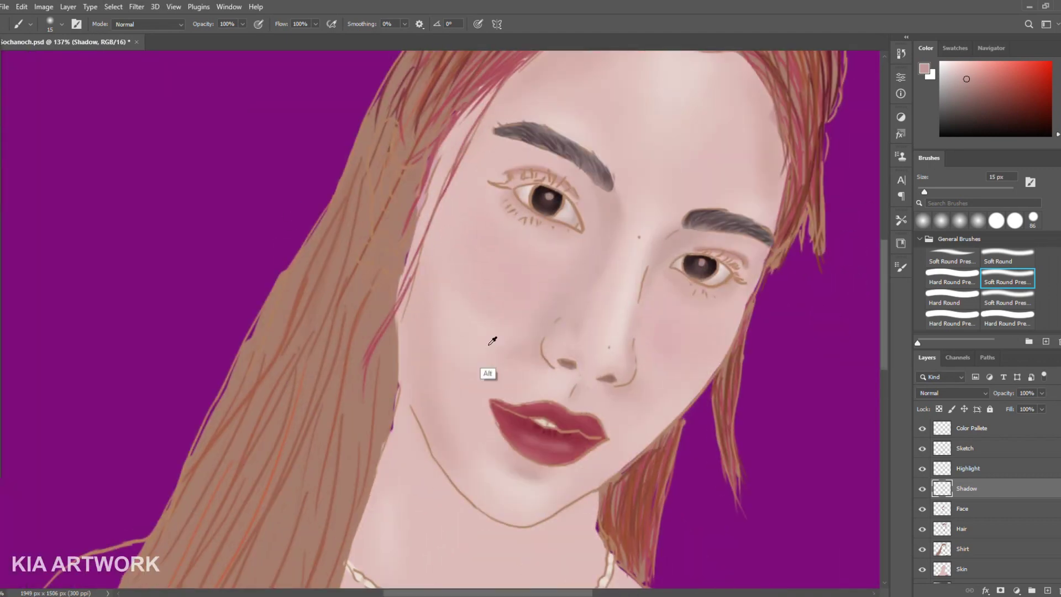
{"action": "left_click", "coordinate": [510, 327], "text": "alt"}
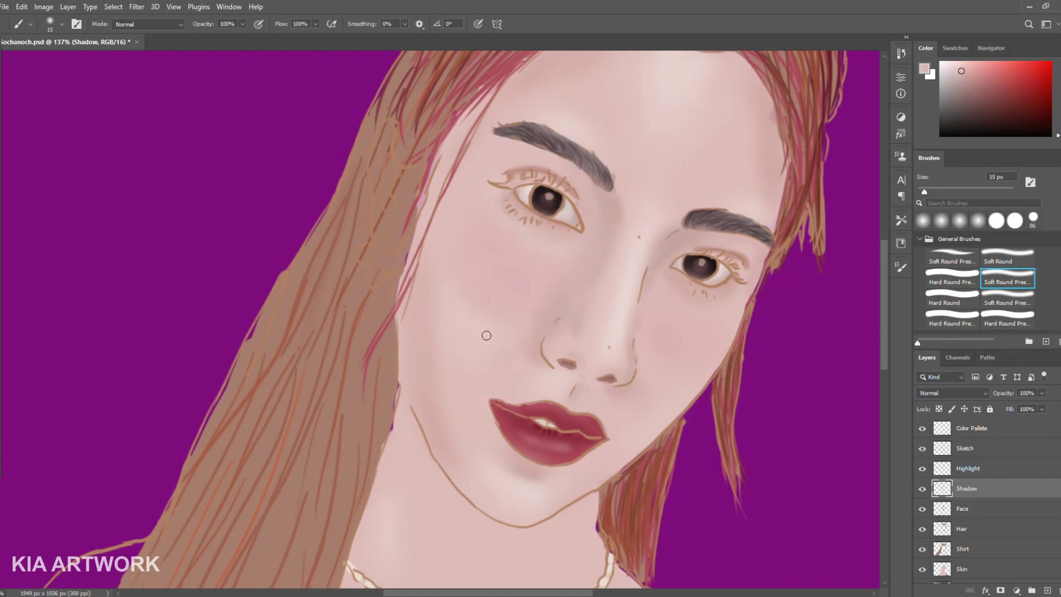
{"action": "left_click", "coordinate": [540, 326], "text": "alt"}
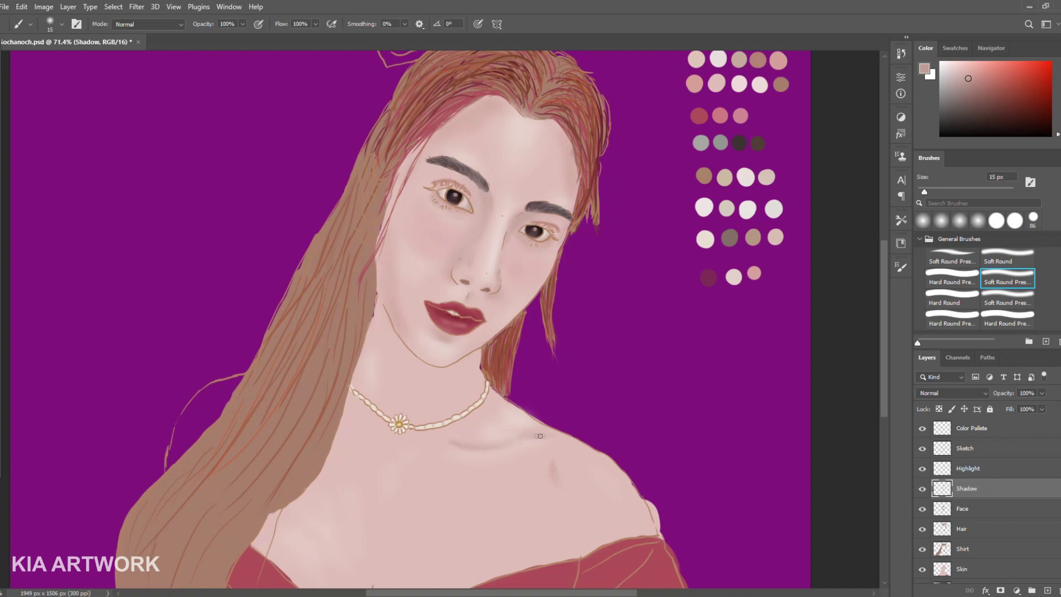
- Enlarge the brush to 36 px and sample a lighter skin pink near the shoulder
{"action": "left_click_drag", "start_coordinate": [373, 583], "coordinate": [398, 381]}
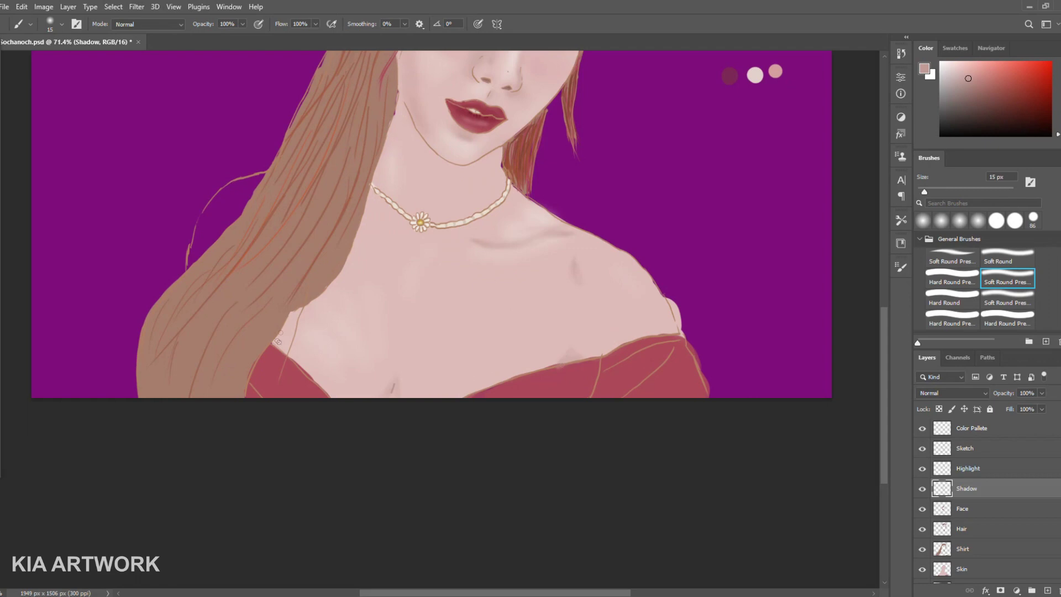
{"action": "right_click", "coordinate": [407, 216]}
{"action": "left_click_drag", "start_coordinate": [469, 243], "coordinate": [478, 244]}
{"action": "left_click_drag", "start_coordinate": [296, 315], "coordinate": [347, 350]}
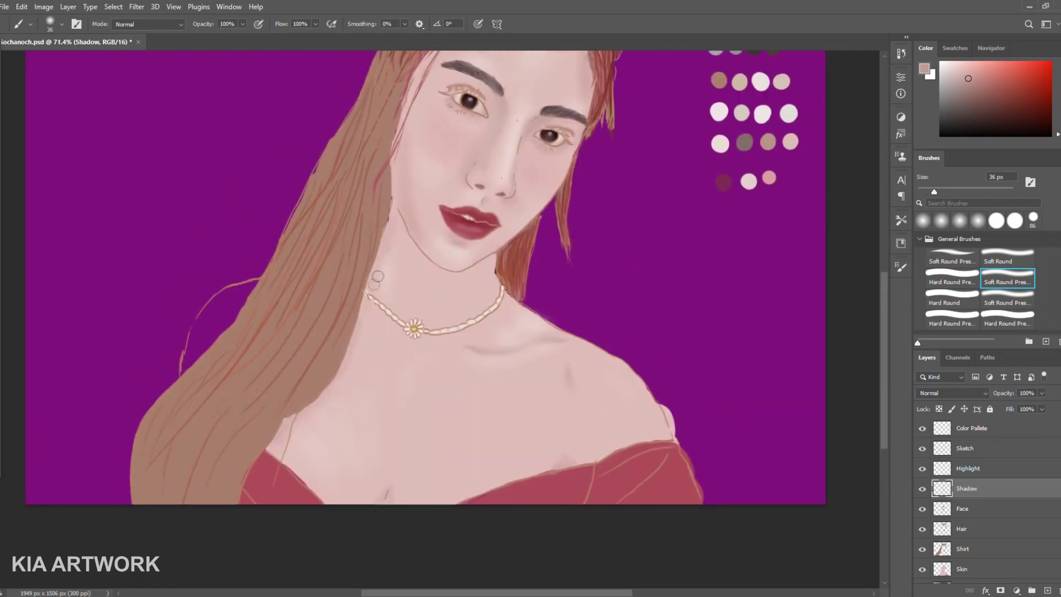
{"action": "left_click", "coordinate": [547, 334], "text": "alt"}
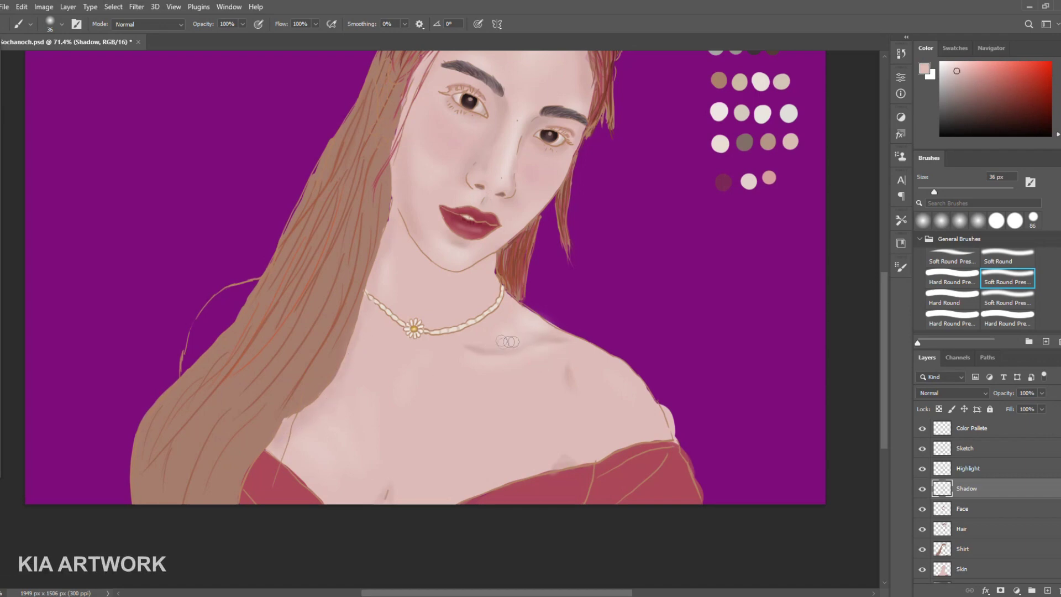
{"action": "left_click", "coordinate": [512, 359], "text": "alt"}
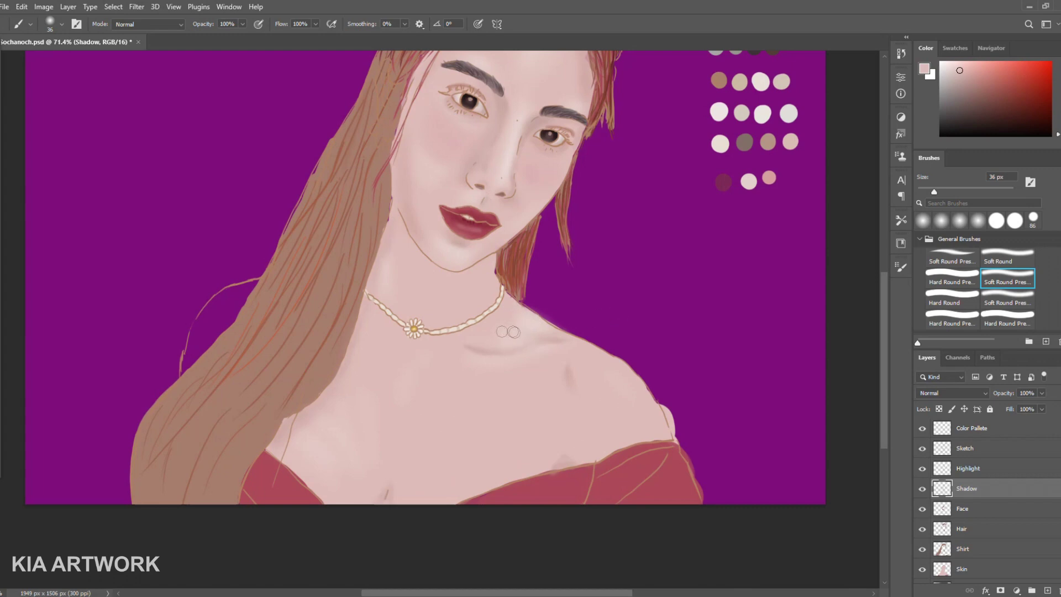
- Zoom around the neck and shoulders and select the Color Pallete layer
{"action": "scroll", "coordinate": [464, 404], "scroll_direction": "down", "scroll_amount": 3}
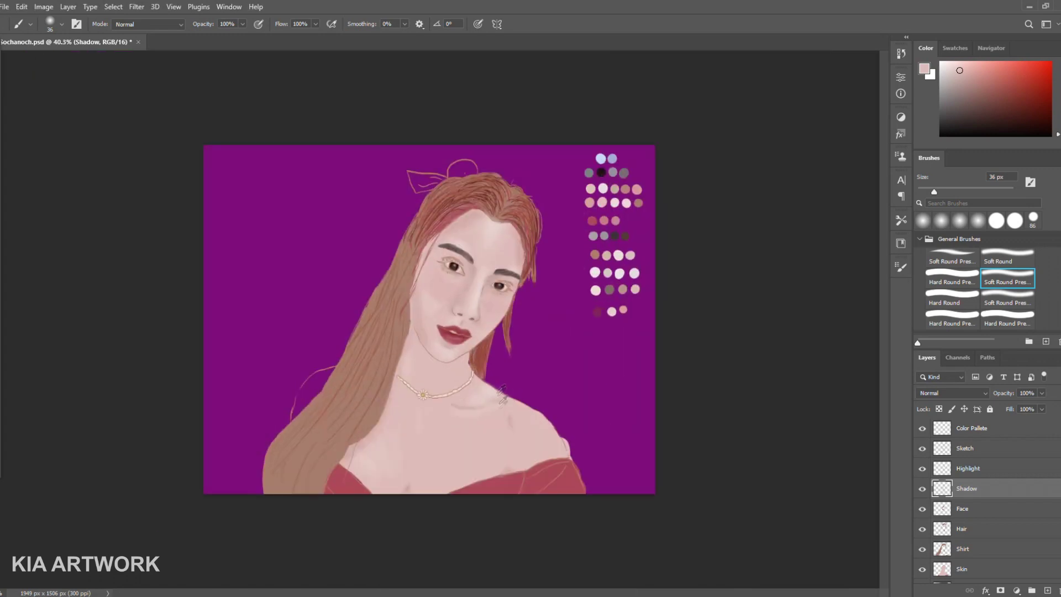
{"action": "scroll", "coordinate": [470, 414], "scroll_direction": "up", "scroll_amount": 2}
{"action": "scroll", "coordinate": [480, 435], "scroll_direction": "down", "scroll_amount": 2}
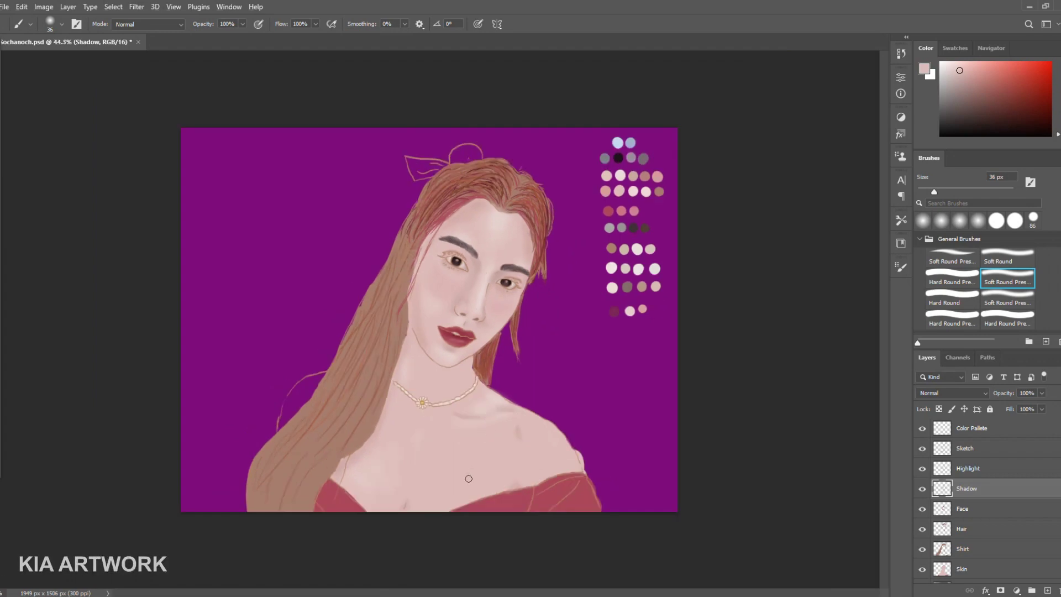
{"action": "scroll", "coordinate": [468, 478], "scroll_direction": "up", "scroll_amount": 2}
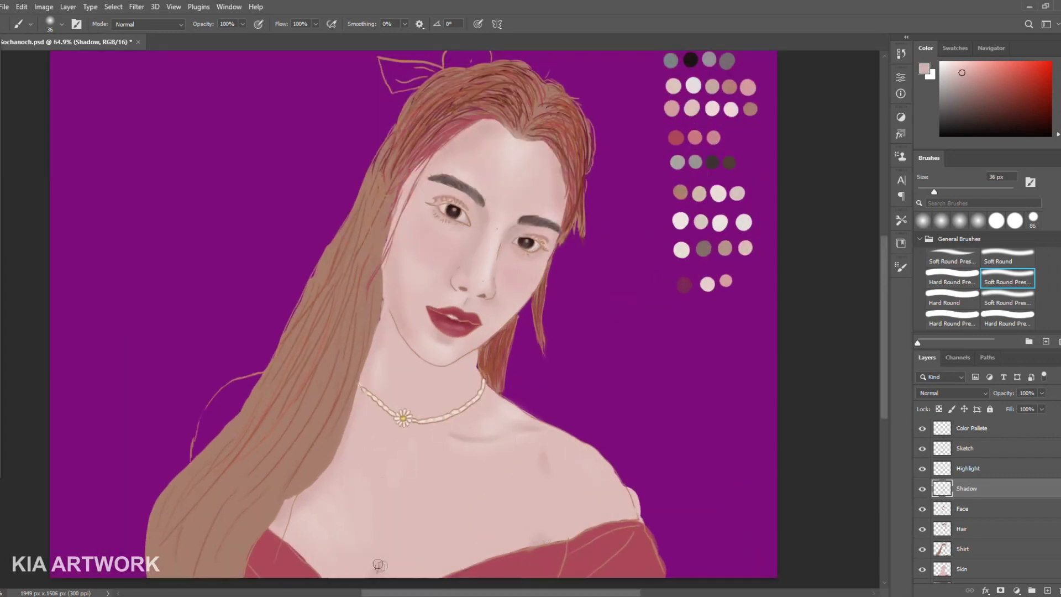
{"action": "scroll", "coordinate": [484, 426], "scroll_direction": "up", "scroll_amount": 2}
{"action": "scroll", "coordinate": [485, 426], "scroll_direction": "down", "scroll_amount": 3}
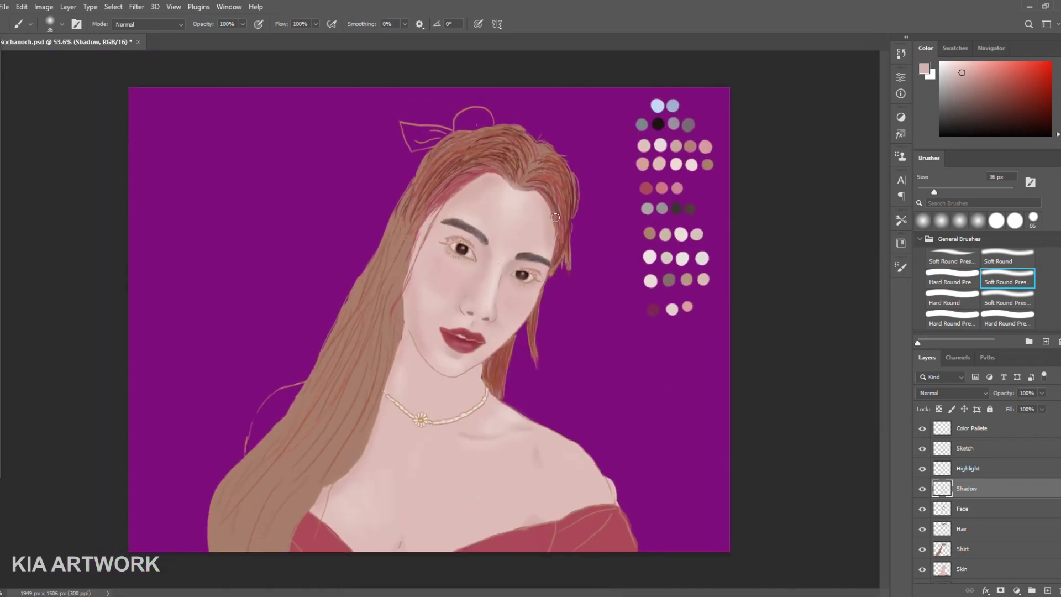
{"action": "scroll", "coordinate": [559, 217], "scroll_direction": "up", "scroll_amount": 3}
{"action": "scroll", "coordinate": [556, 391], "scroll_direction": "up", "scroll_amount": 2}
{"action": "left_click", "coordinate": [972, 428]}
{"action": "scroll", "coordinate": [557, 391], "scroll_direction": "down", "scroll_amount": 2}
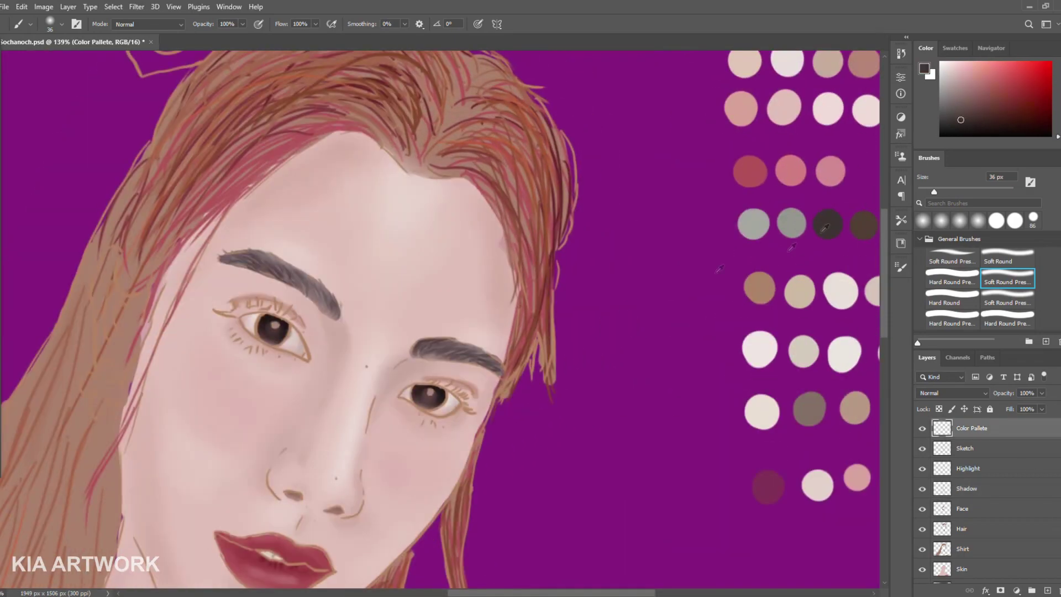
- Set up a dark colour and small soft brush for eyelashes, undoing a stray corner stroke
{"action": "scroll", "coordinate": [274, 316], "scroll_direction": "up", "scroll_amount": 2}
{"action": "left_click", "coordinate": [273, 317], "text": "alt"}
{"action": "scroll", "coordinate": [271, 329], "scroll_direction": "up", "scroll_amount": 1}
{"action": "scroll", "coordinate": [262, 334], "scroll_direction": "up", "scroll_amount": 1}
{"action": "right_click", "coordinate": [262, 337]}
{"action": "double_click", "coordinate": [354, 464]}
{"action": "scroll", "coordinate": [425, 276], "scroll_direction": "up", "scroll_amount": 1}
{"action": "left_click_drag", "start_coordinate": [113, 319], "coordinate": [105, 321]}
{"action": "key", "text": "ctrl+z"}
{"action": "key", "text": "ctrl+z"}
- Paint dark lashes along the left eye's upper lid and thicken the outer corner
{"action": "mouse_move", "coordinate": [130, 318]}
{"action": "left_mouse_down"}
{"action": "mouse_move", "coordinate": [72, 321]}
{"action": "mouse_move", "coordinate": [108, 293]}
{"action": "mouse_move", "coordinate": [166, 283]}
{"action": "mouse_move", "coordinate": [124, 326]}
{"action": "left_mouse_up"}
{"action": "mouse_move", "coordinate": [182, 307]}
{"action": "left_mouse_down"}
{"action": "mouse_move", "coordinate": [190, 282]}
{"action": "mouse_move", "coordinate": [212, 287]}
{"action": "mouse_move", "coordinate": [235, 320]}
{"action": "mouse_move", "coordinate": [273, 293]}
{"action": "left_mouse_up"}
{"action": "mouse_move", "coordinate": [266, 332]}
{"action": "left_mouse_down"}
{"action": "mouse_move", "coordinate": [290, 331]}
{"action": "mouse_move", "coordinate": [328, 448]}
{"action": "left_mouse_up"}
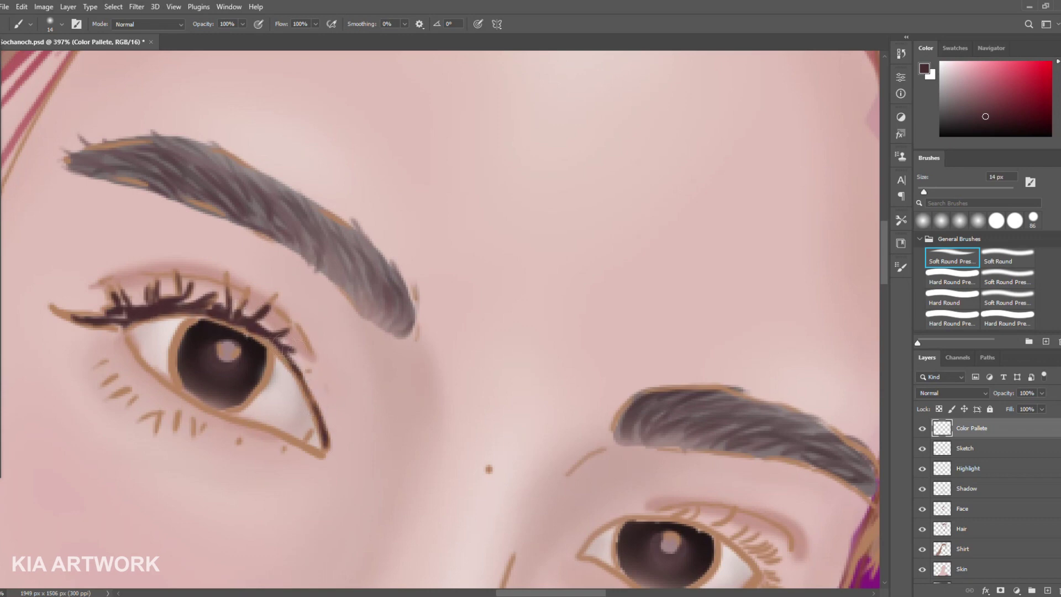
{"action": "scroll", "coordinate": [188, 301], "scroll_direction": "down", "scroll_amount": 3}
{"action": "scroll", "coordinate": [287, 323], "scroll_direction": "up", "scroll_amount": 3}
{"action": "mouse_move", "coordinate": [298, 328]}
{"action": "left_mouse_down"}
{"action": "mouse_move", "coordinate": [253, 316]}
{"action": "mouse_move", "coordinate": [329, 320]}
{"action": "left_mouse_up"}
- Darken the lower lashes under the eye with strokes and small dabs
{"action": "left_click_drag", "start_coordinate": [305, 362], "coordinate": [294, 371]}
{"action": "mouse_move", "coordinate": [309, 378]}
{"action": "left_mouse_down"}
{"action": "mouse_move", "coordinate": [298, 385]}
{"action": "mouse_move", "coordinate": [304, 397]}
{"action": "left_mouse_up"}
{"action": "mouse_move", "coordinate": [331, 396]}
{"action": "left_mouse_down"}
{"action": "mouse_move", "coordinate": [323, 404]}
{"action": "mouse_move", "coordinate": [338, 421]}
{"action": "left_mouse_up"}
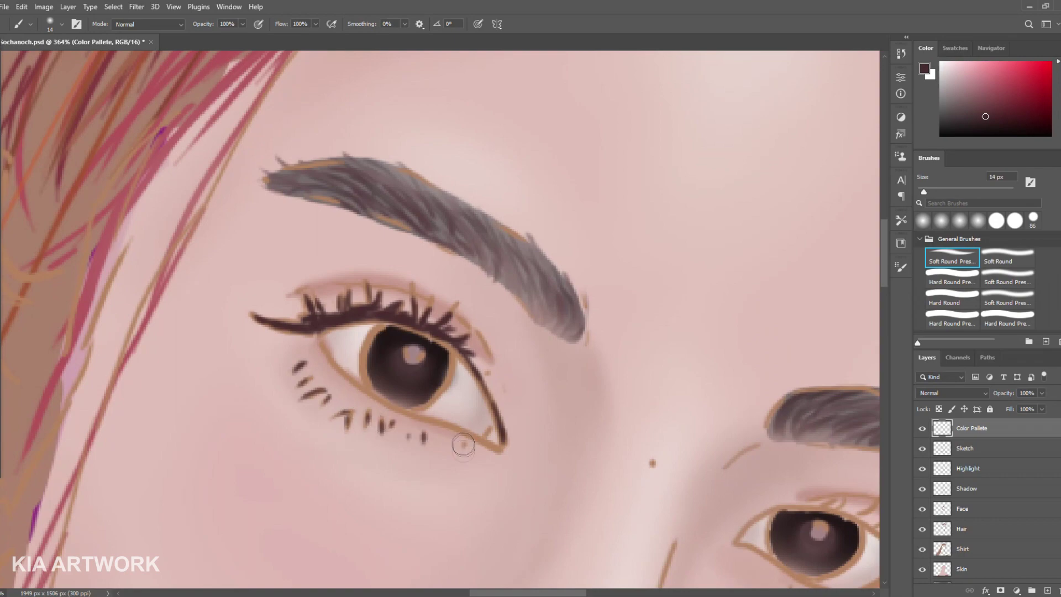
{"action": "scroll", "coordinate": [636, 426], "scroll_direction": "down", "scroll_amount": 6}
{"action": "scroll", "coordinate": [802, 487], "scroll_direction": "down", "scroll_amount": 3}
{"action": "scroll", "coordinate": [638, 434], "scroll_direction": "up", "scroll_amount": 8}
{"action": "left_click", "coordinate": [301, 354]}
{"action": "left_click", "coordinate": [316, 377]}
{"action": "left_click", "coordinate": [358, 385]}
- Paint a dark lash line along the other eye's upper lid
{"action": "scroll", "coordinate": [319, 376], "scroll_direction": "down", "scroll_amount": 3}
{"action": "scroll", "coordinate": [319, 376], "scroll_direction": "down", "scroll_amount": 3}
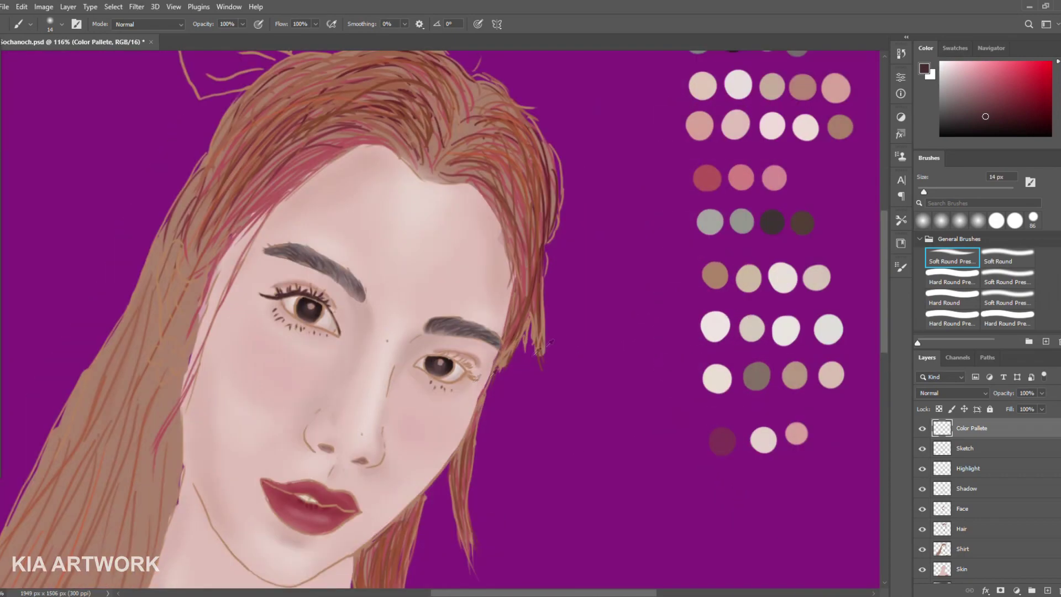
{"action": "scroll", "coordinate": [469, 360], "scroll_direction": "up", "scroll_amount": 7}
{"action": "scroll", "coordinate": [498, 316], "scroll_direction": "up", "scroll_amount": 3}
{"action": "scroll", "coordinate": [492, 318], "scroll_direction": "down", "scroll_amount": 3}
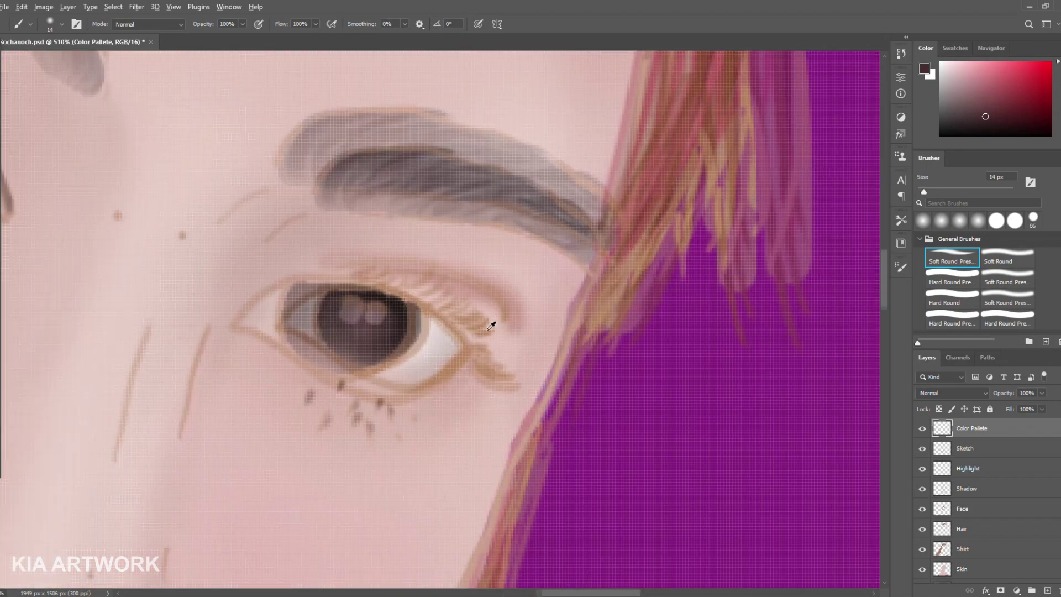
{"action": "scroll", "coordinate": [487, 318], "scroll_direction": "down", "scroll_amount": 1}
{"action": "mouse_move", "coordinate": [333, 302]}
{"action": "left_mouse_down"}
{"action": "mouse_move", "coordinate": [404, 289]}
{"action": "mouse_move", "coordinate": [436, 298]}
{"action": "mouse_move", "coordinate": [511, 373]}
{"action": "mouse_move", "coordinate": [480, 350]}
{"action": "mouse_move", "coordinate": [400, 395]}
{"action": "mouse_move", "coordinate": [409, 385]}
{"action": "left_mouse_up"}
{"action": "scroll", "coordinate": [435, 277], "scroll_direction": "down", "scroll_amount": 5}
{"action": "scroll", "coordinate": [492, 313], "scroll_direction": "up", "scroll_amount": 6}
{"action": "scroll", "coordinate": [492, 313], "scroll_direction": "down", "scroll_amount": 1}
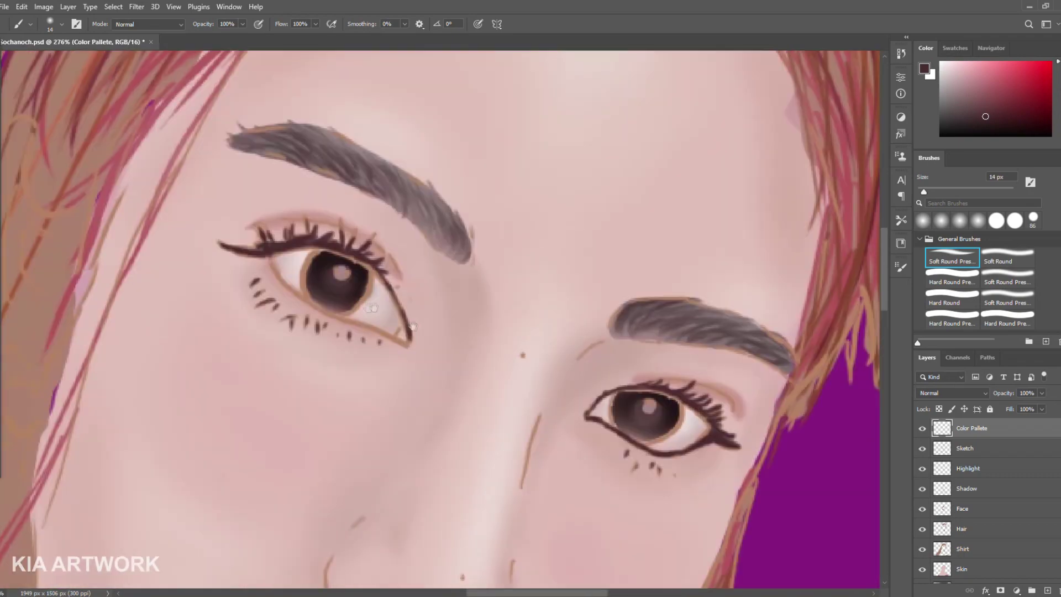
- Draw a dark lower-eyelid line under the left eye and zoom back out
{"action": "left_click_drag", "start_coordinate": [242, 274], "coordinate": [413, 326]}
{"action": "mouse_move", "coordinate": [387, 274]}
{"action": "left_mouse_down"}
{"action": "mouse_move", "coordinate": [406, 332]}
{"action": "mouse_move", "coordinate": [371, 334]}
{"action": "mouse_move", "coordinate": [301, 301]}
{"action": "mouse_move", "coordinate": [271, 256]}
{"action": "left_mouse_up"}
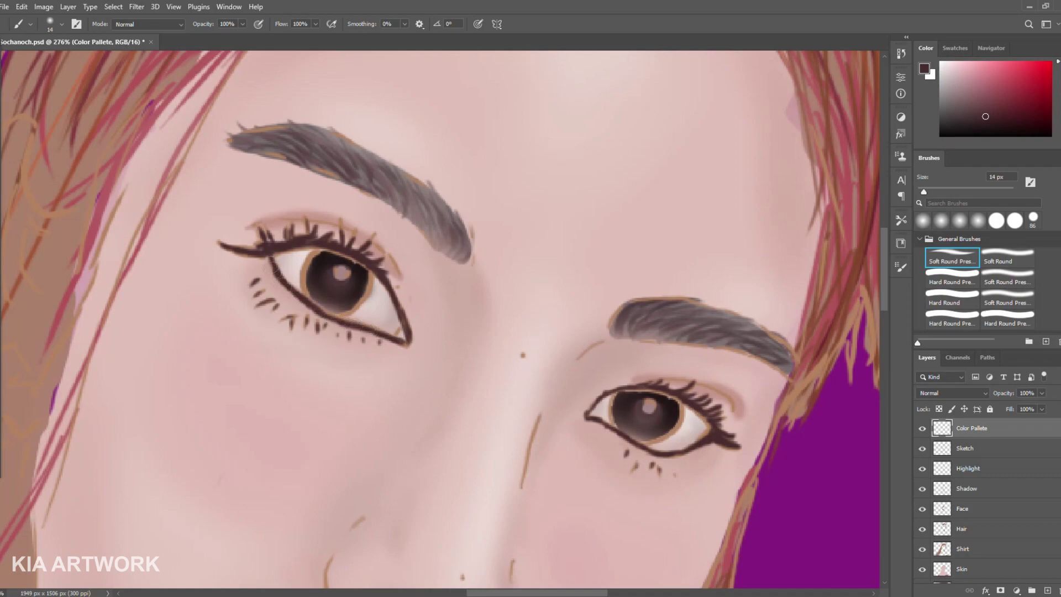
{"action": "scroll", "coordinate": [270, 260], "scroll_direction": "down", "scroll_amount": 3}
{"action": "scroll", "coordinate": [270, 260], "scroll_direction": "down", "scroll_amount": 2}
{"action": "scroll", "coordinate": [501, 226], "scroll_direction": "up", "scroll_amount": 1}
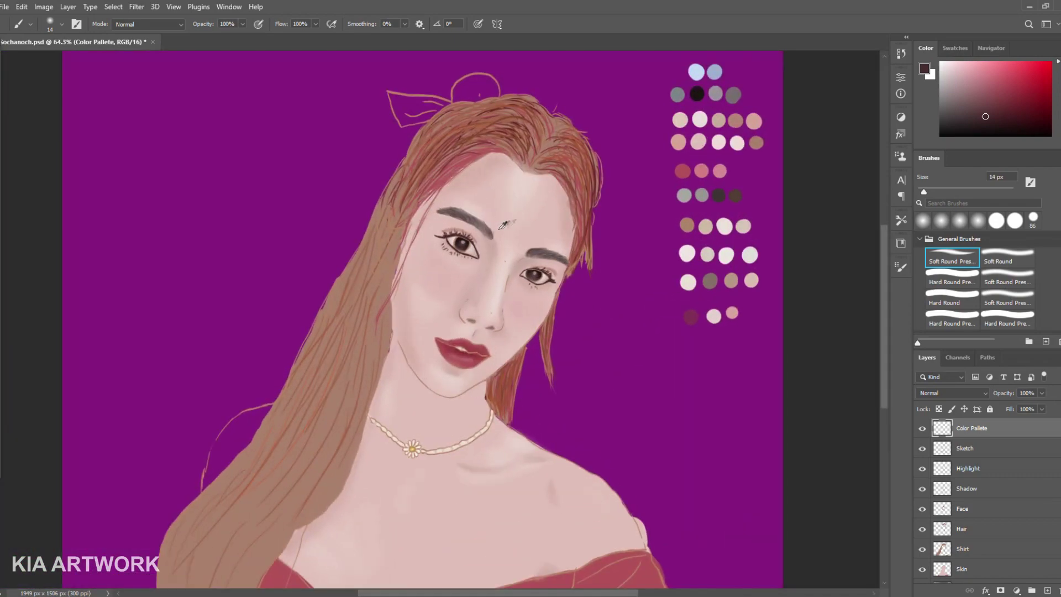
{"action": "scroll", "coordinate": [501, 225], "scroll_direction": "up", "scroll_amount": 3}
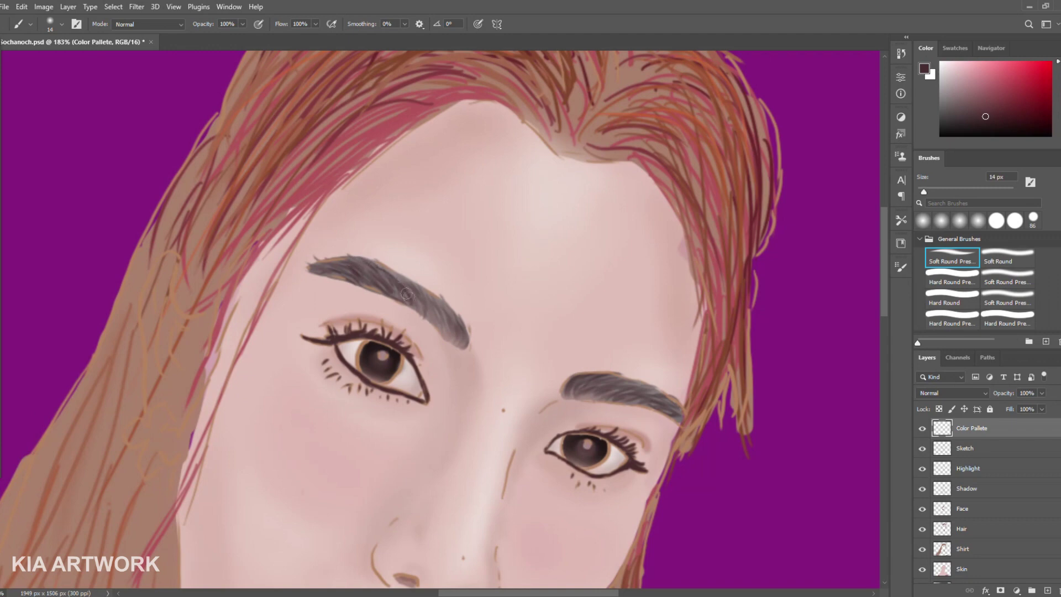
{"action": "mouse_move", "coordinate": [544, 392]}
{"action": "left_mouse_down"}
{"action": "mouse_move", "coordinate": [434, 306]}
{"action": "mouse_move", "coordinate": [530, 315]}
{"action": "left_mouse_up"}
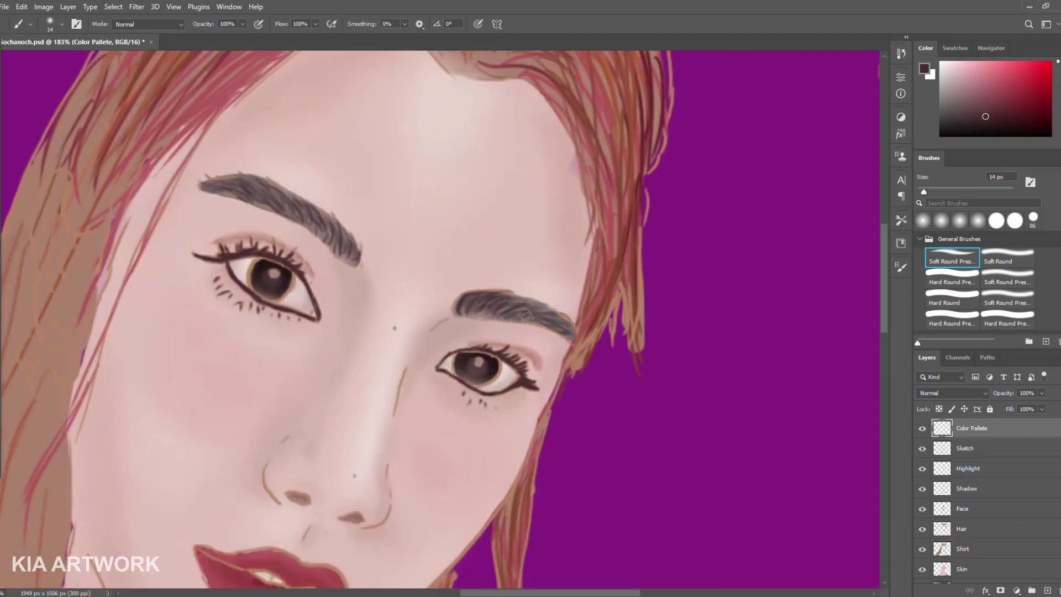
{"action": "scroll", "coordinate": [478, 317], "scroll_direction": "down", "scroll_amount": 4}
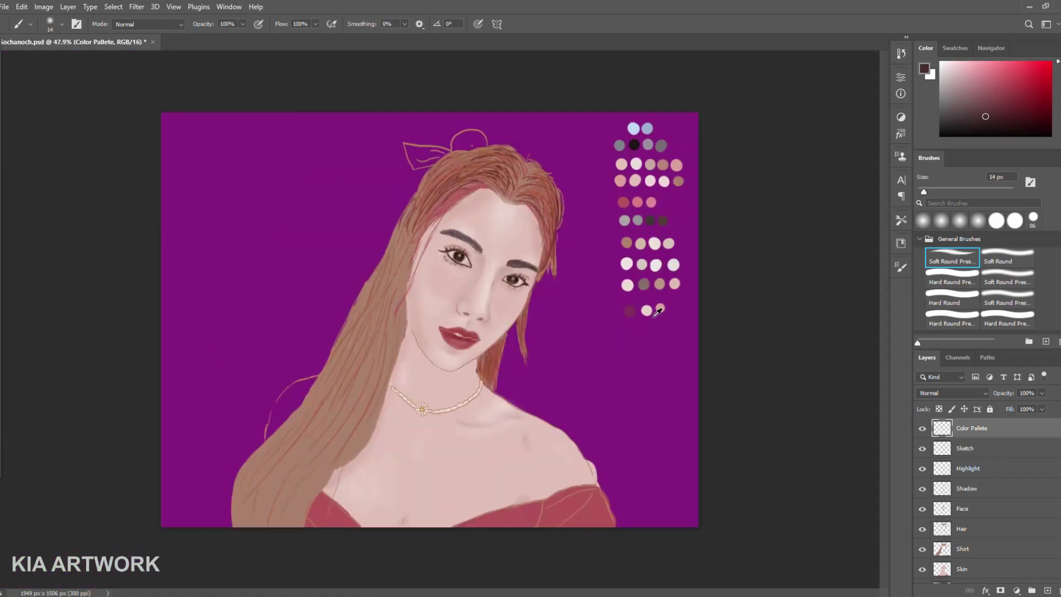
- Darken the line between the lips with crimson sampled from the palette
{"action": "left_click", "coordinate": [462, 337], "text": "alt"}
{"action": "scroll", "coordinate": [462, 337], "scroll_direction": "up", "scroll_amount": 5}
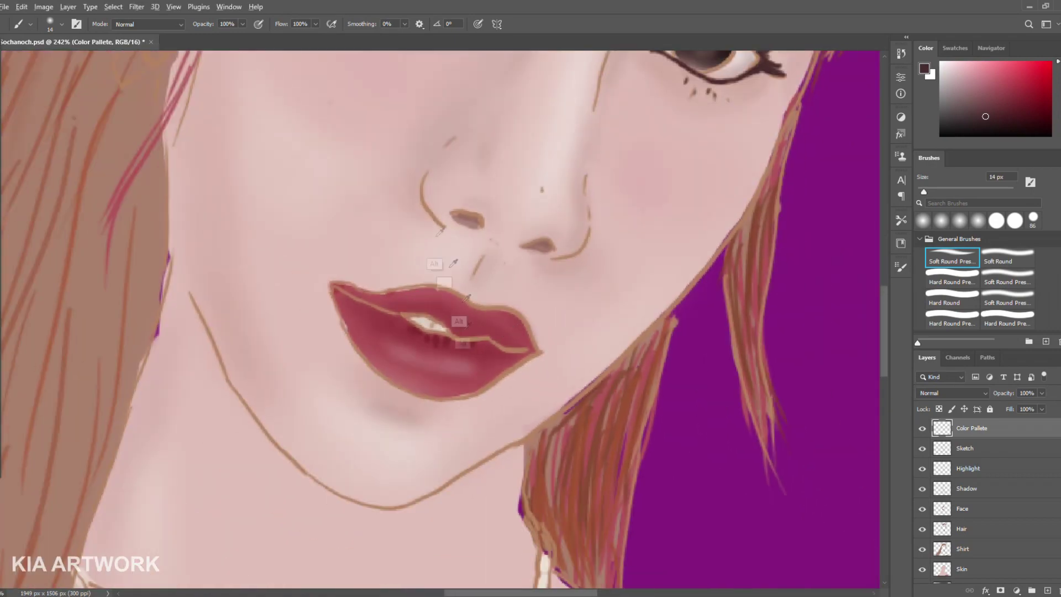
{"action": "left_click_drag", "start_coordinate": [438, 320], "coordinate": [524, 350]}
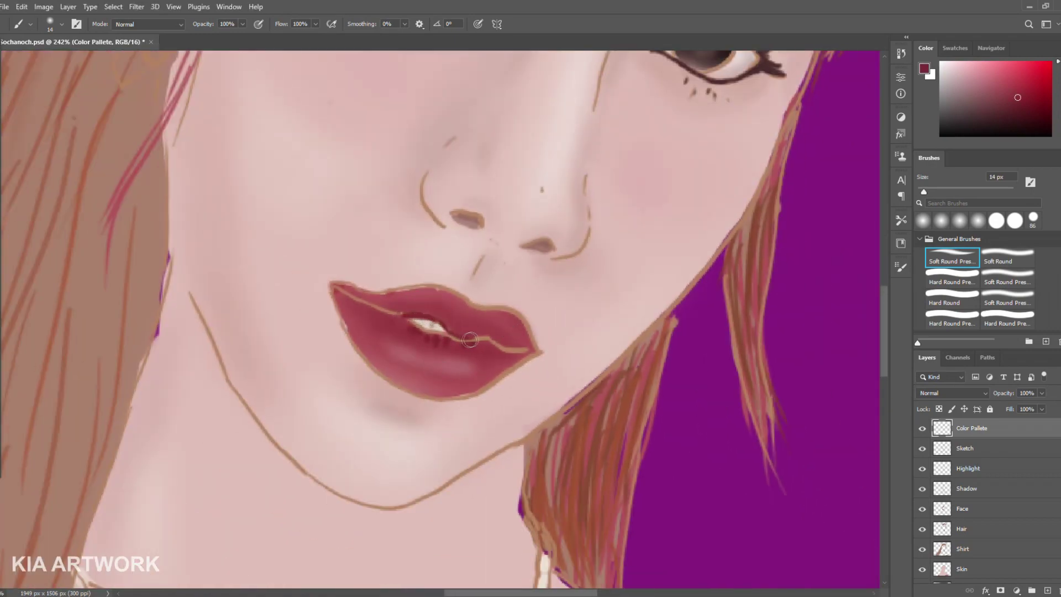
{"action": "left_click_drag", "start_coordinate": [458, 343], "coordinate": [339, 288]}
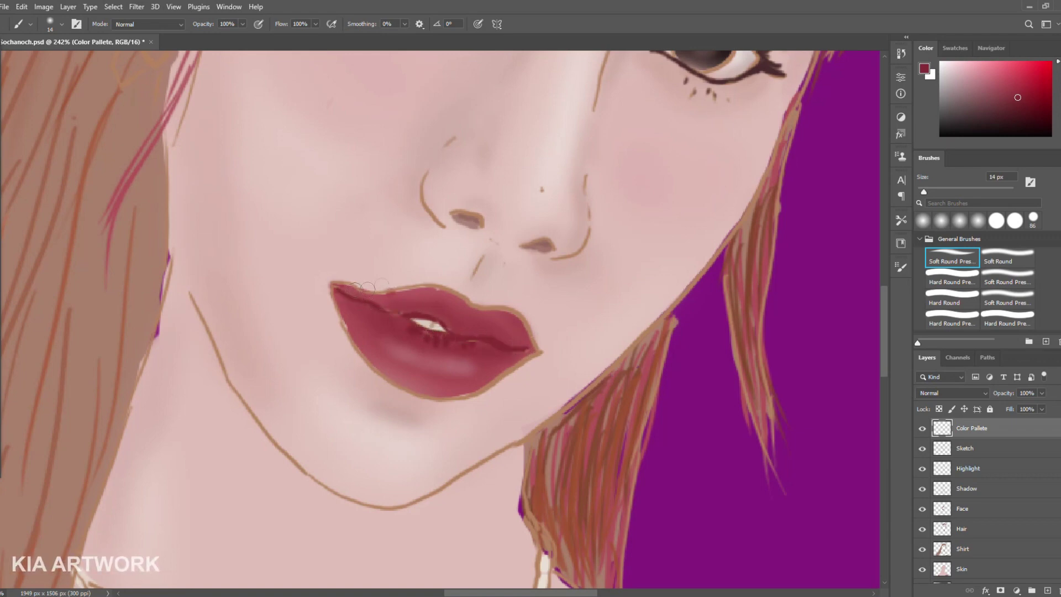
- Add lighter pink to the upper lip and shade the lips' lower and corner edges
{"action": "left_click", "coordinate": [343, 287], "text": "alt"}
{"action": "left_click_drag", "start_coordinate": [449, 295], "coordinate": [488, 311]}
{"action": "left_click_drag", "start_coordinate": [539, 353], "coordinate": [515, 366]}
{"action": "left_click_drag", "start_coordinate": [455, 395], "coordinate": [456, 393]}
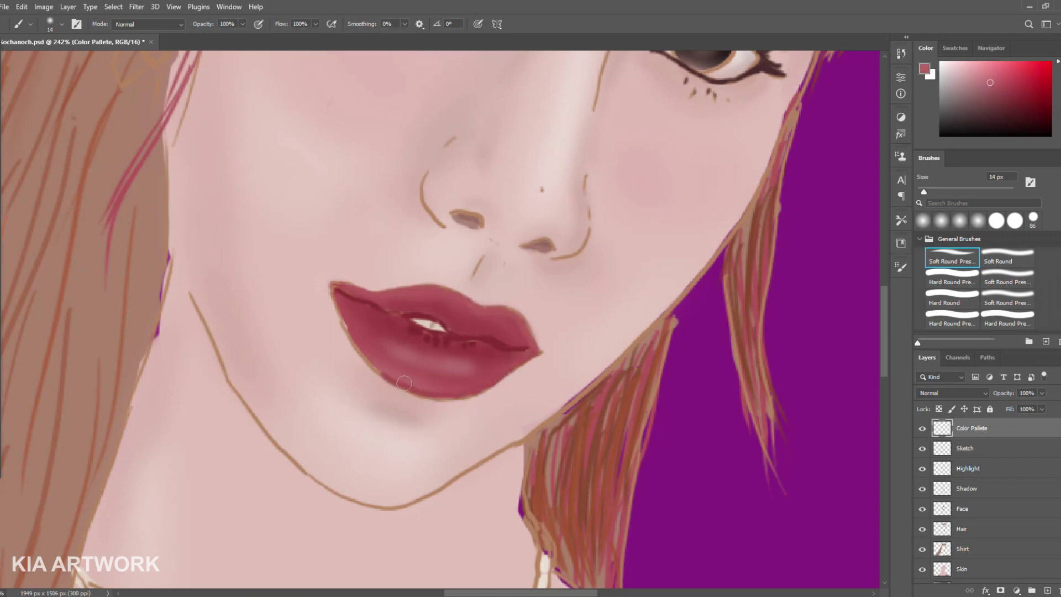
{"action": "left_click_drag", "start_coordinate": [341, 313], "coordinate": [362, 345]}
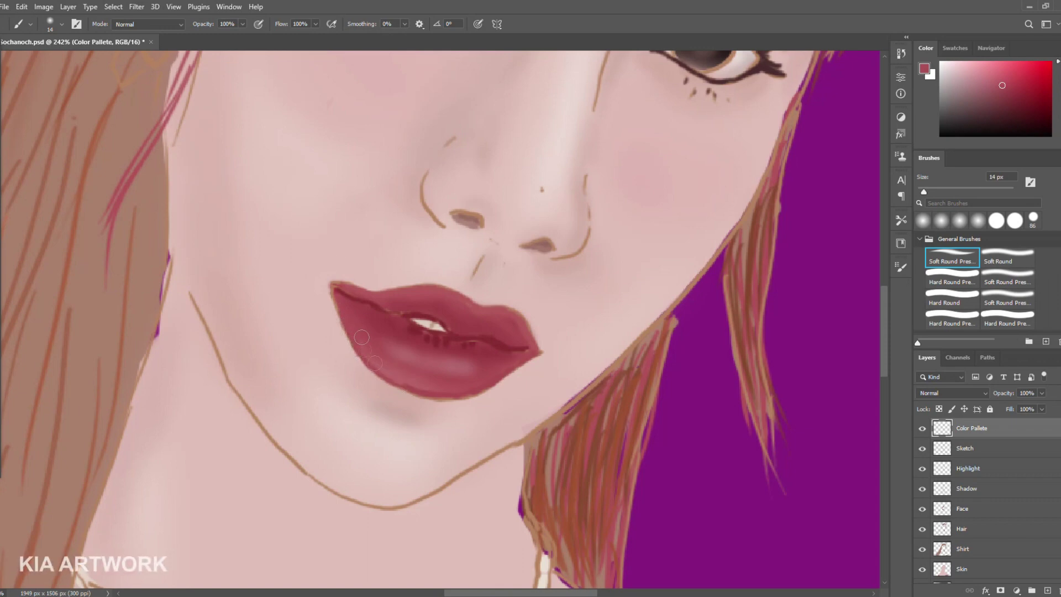
- Switch to another Soft Round brush preset and zoom around the lips
{"action": "left_click", "coordinate": [1003, 279]}
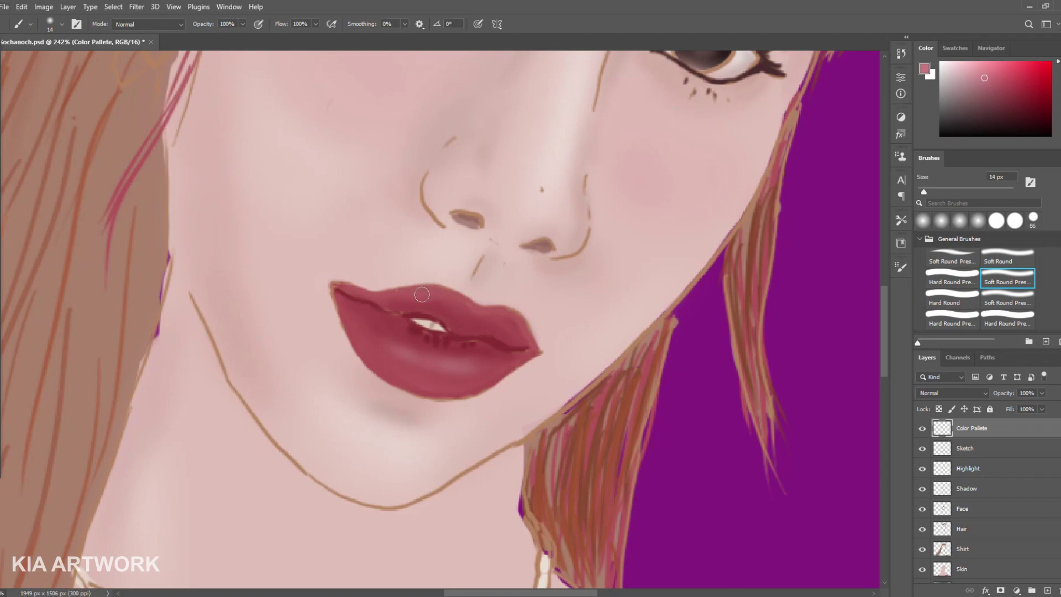
{"action": "scroll", "coordinate": [492, 316], "scroll_direction": "down", "scroll_amount": 5}
{"action": "scroll", "coordinate": [490, 293], "scroll_direction": "up", "scroll_amount": 1}
{"action": "scroll", "coordinate": [490, 277], "scroll_direction": "up", "scroll_amount": 2}
{"action": "scroll", "coordinate": [489, 269], "scroll_direction": "up", "scroll_amount": 2}
{"action": "scroll", "coordinate": [489, 269], "scroll_direction": "down", "scroll_amount": 4}
{"action": "scroll", "coordinate": [525, 153], "scroll_direction": "up", "scroll_amount": 5}
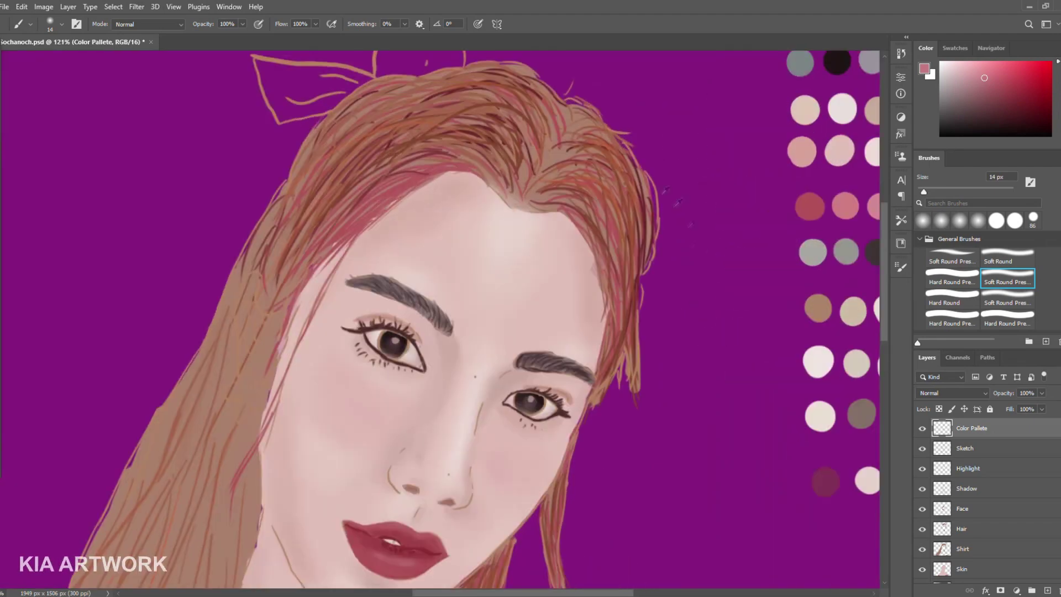
- Sample the hair's dark reddish brown and enlarge the brush to 44 px for hair strokes
{"action": "left_click", "coordinate": [524, 153], "text": "alt"}
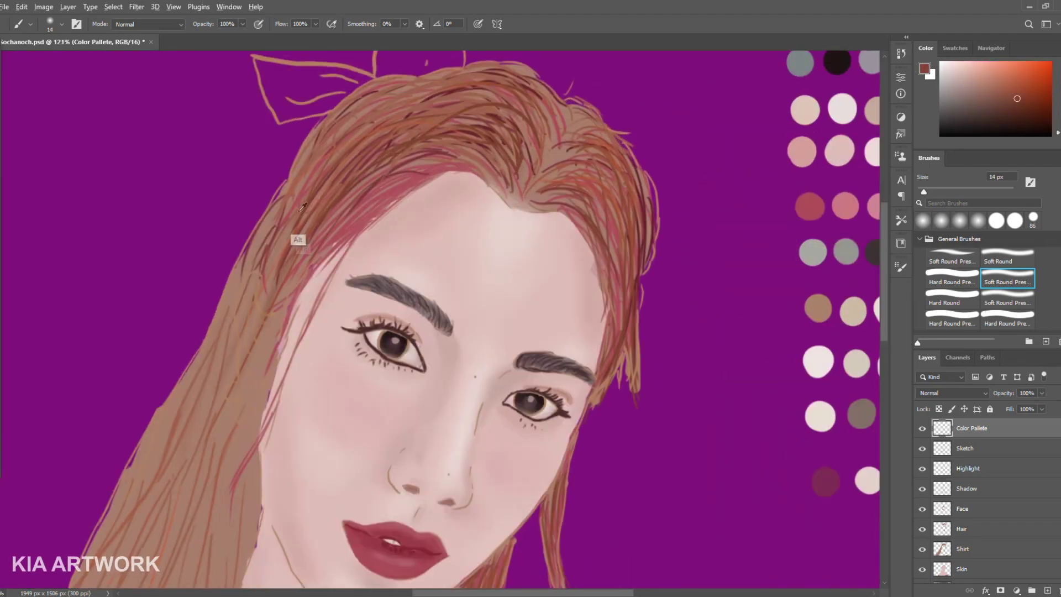
{"action": "left_click_drag", "start_coordinate": [186, 423], "coordinate": [326, 208]}
{"action": "right_click", "coordinate": [466, 308]}
{"action": "left_click", "coordinate": [466, 309]}
{"action": "key", "text": "Return"}
{"action": "left_click_drag", "start_coordinate": [232, 559], "coordinate": [357, 221]}
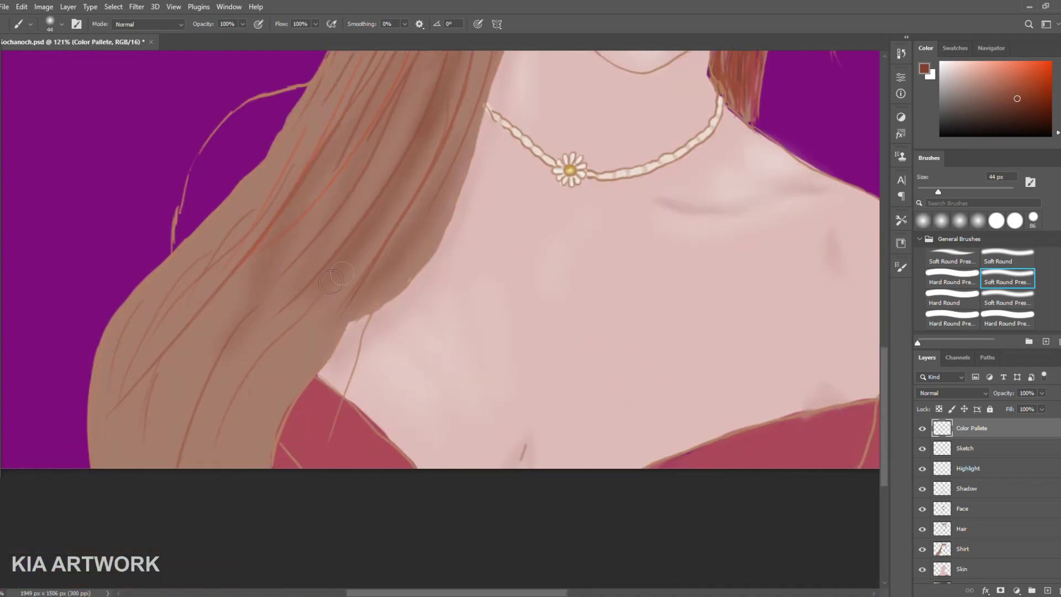
{"action": "key", "text": "h"}
{"action": "left_click_drag", "start_coordinate": [141, 346], "coordinate": [534, 299]}
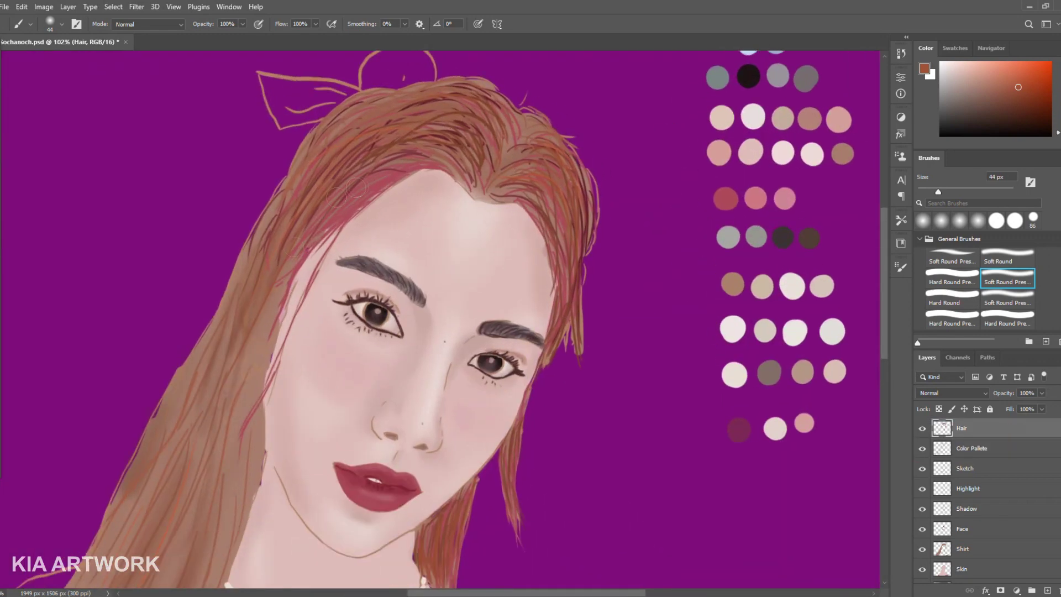
- Select the Soft Round Pressure brush at 40 px and sample a lighter hair brown
{"action": "left_click", "coordinate": [963, 263]}
{"action": "right_click", "coordinate": [243, 365]}
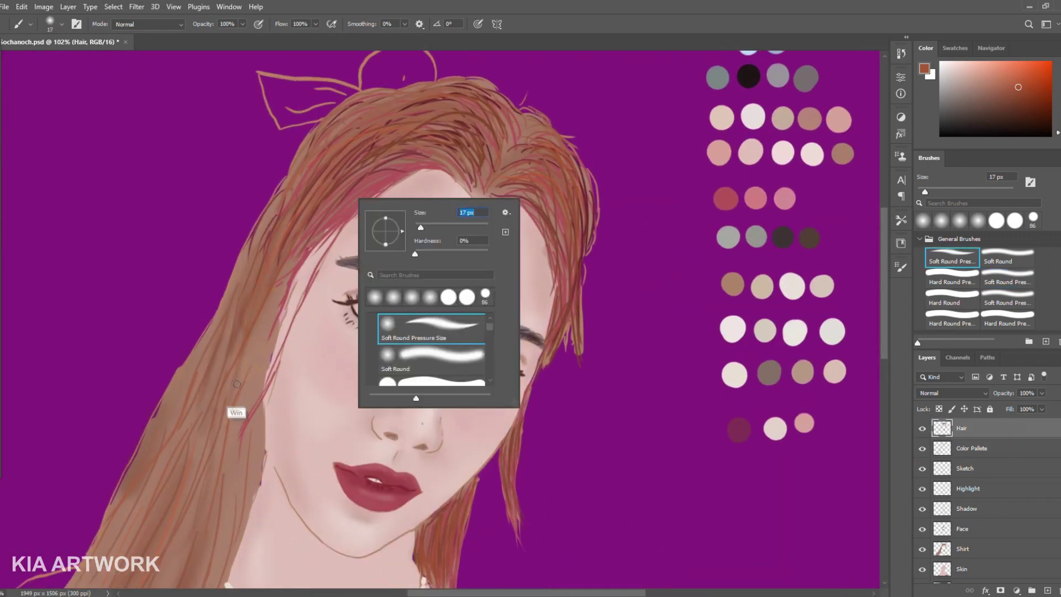
{"action": "key", "text": "alt"}
{"action": "left_click", "coordinate": [243, 365], "text": "alt"}
{"action": "right_click", "coordinate": [546, 243]}
{"action": "left_click_drag", "start_coordinate": [636, 256], "coordinate": [654, 256]}
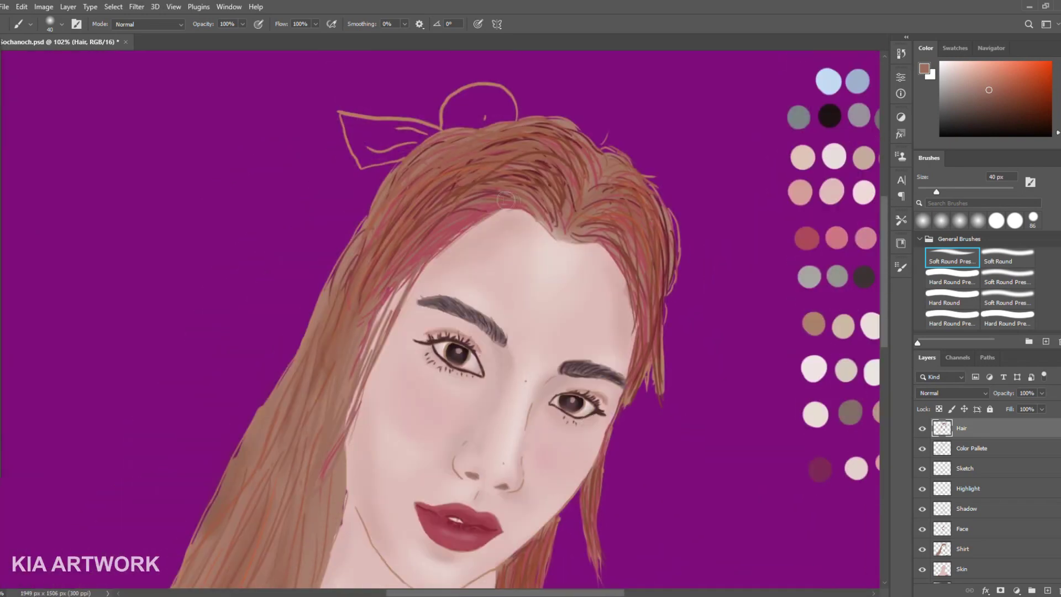
- Smooth the forehead hairline with a lighter hair colour
{"action": "left_click_drag", "start_coordinate": [506, 201], "coordinate": [423, 243]}
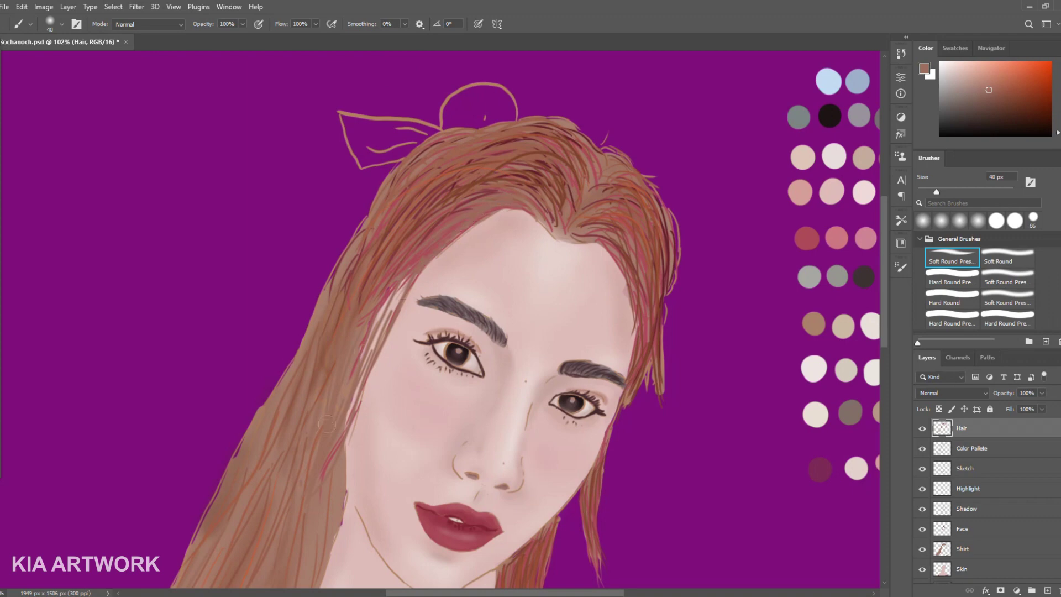
{"action": "left_click", "coordinate": [1004, 83]}
{"action": "mouse_move", "coordinate": [489, 205]}
{"action": "left_mouse_down"}
{"action": "mouse_move", "coordinate": [387, 276]}
{"action": "mouse_move", "coordinate": [392, 251]}
{"action": "left_mouse_up"}
{"action": "left_click_drag", "start_coordinate": [530, 171], "coordinate": [465, 158]}
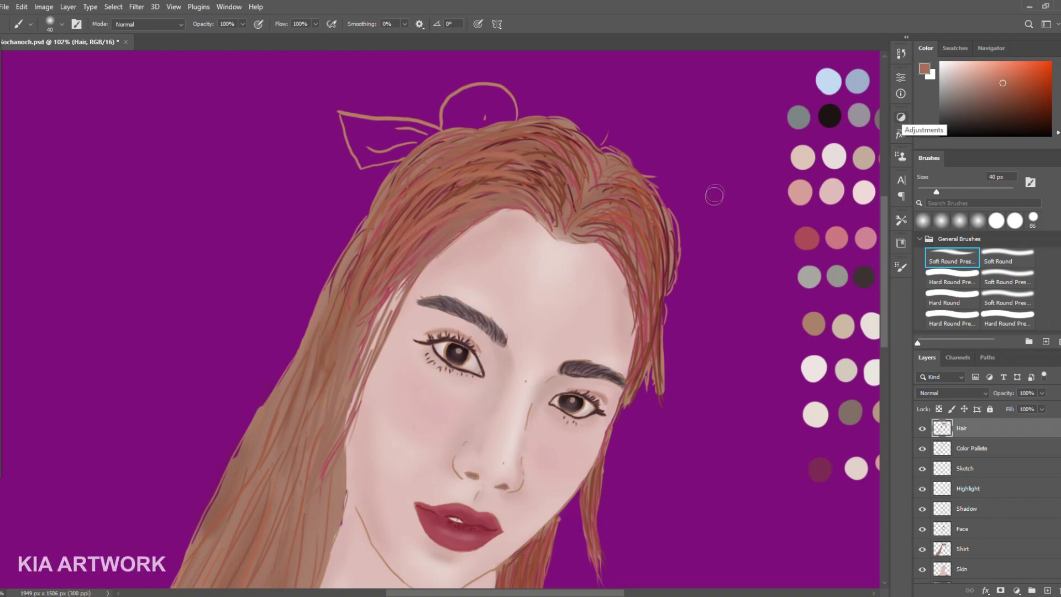
- Paint darker reddish-brown strands along the left edge, top, right side and beside the neck
{"action": "left_click", "coordinate": [532, 197], "text": "alt"}
{"action": "left_click_drag", "start_coordinate": [394, 184], "coordinate": [352, 256]}
{"action": "left_click_drag", "start_coordinate": [592, 162], "coordinate": [533, 122]}
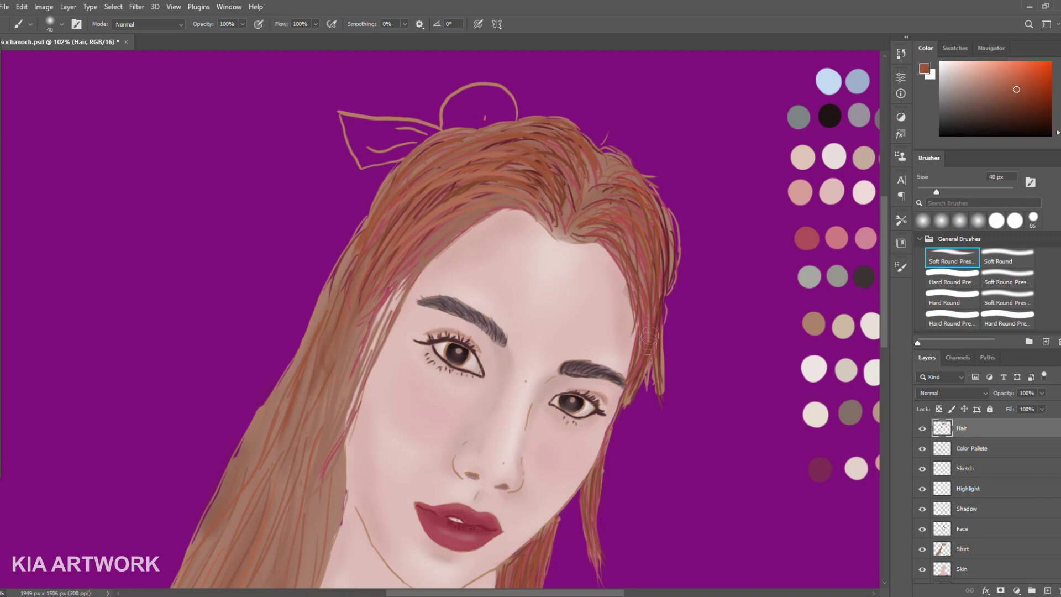
{"action": "mouse_move", "coordinate": [606, 215]}
{"action": "left_mouse_down"}
{"action": "mouse_move", "coordinate": [670, 279]}
{"action": "mouse_move", "coordinate": [685, 417]}
{"action": "left_mouse_up"}
{"action": "mouse_move", "coordinate": [658, 343]}
{"action": "left_mouse_down"}
{"action": "mouse_move", "coordinate": [624, 425]}
{"action": "mouse_move", "coordinate": [605, 564]}
{"action": "left_mouse_up"}
{"action": "scroll", "coordinate": [608, 497], "scroll_direction": "down", "scroll_amount": 5}
{"action": "left_click_drag", "start_coordinate": [614, 409], "coordinate": [647, 487]}
{"action": "left_click_drag", "start_coordinate": [608, 354], "coordinate": [550, 517]}
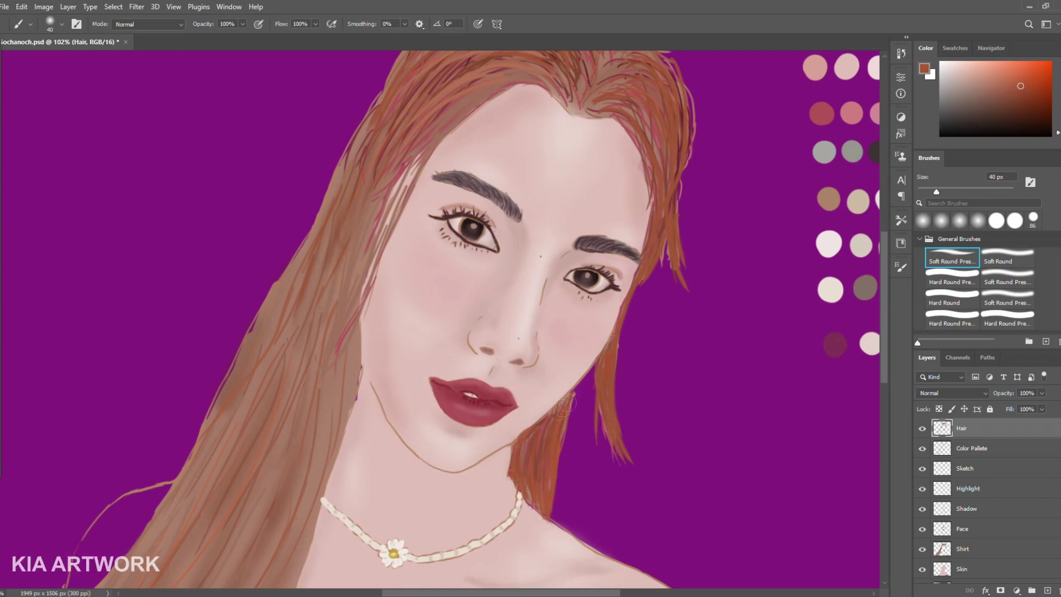
{"action": "left_click", "coordinate": [525, 443], "text": "alt"}
{"action": "left_click_drag", "start_coordinate": [545, 443], "coordinate": [552, 511]}
{"action": "left_click_drag", "start_coordinate": [722, 269], "coordinate": [703, 387]}
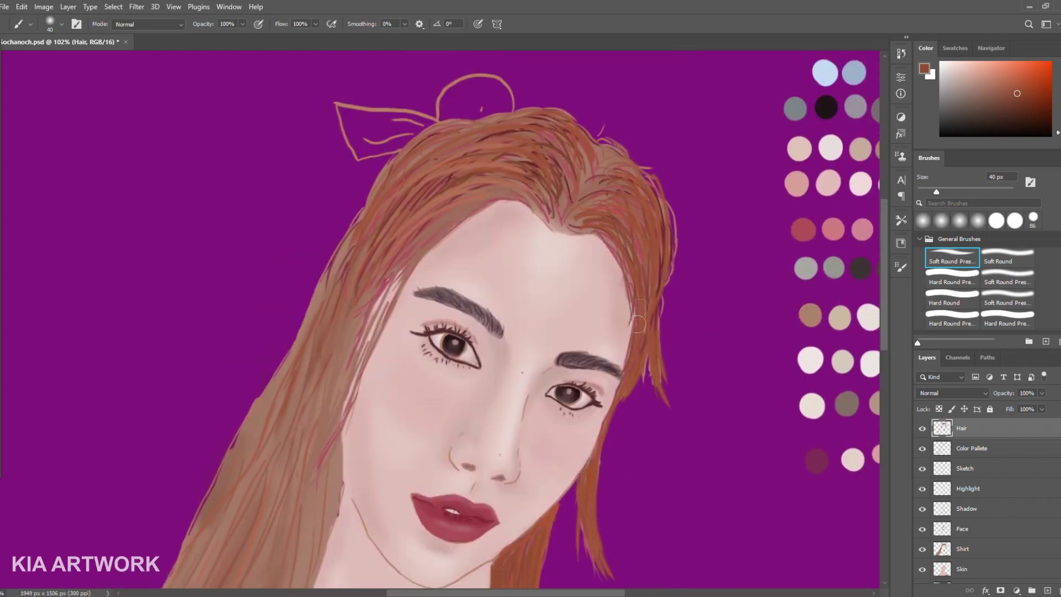
- Add dark orange strands across the crown and down the left side of the hair
{"action": "mouse_move", "coordinate": [586, 206]}
{"action": "left_mouse_down"}
{"action": "mouse_move", "coordinate": [619, 187]}
{"action": "mouse_move", "coordinate": [608, 163]}
{"action": "mouse_move", "coordinate": [567, 164]}
{"action": "mouse_move", "coordinate": [514, 132]}
{"action": "left_mouse_up"}
{"action": "left_click_drag", "start_coordinate": [581, 160], "coordinate": [459, 111]}
{"action": "left_click_drag", "start_coordinate": [431, 144], "coordinate": [365, 235]}
{"action": "mouse_move", "coordinate": [624, 182]}
{"action": "left_mouse_down"}
{"action": "mouse_move", "coordinate": [590, 219]}
{"action": "mouse_move", "coordinate": [459, 208]}
{"action": "mouse_move", "coordinate": [287, 436]}
{"action": "left_mouse_up"}
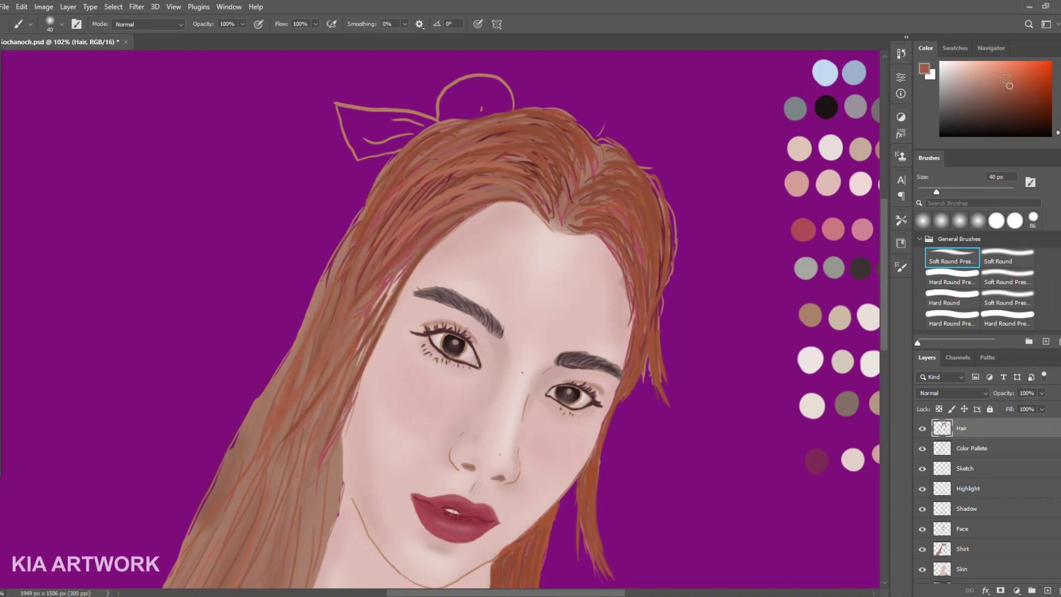
{"action": "left_click_drag", "start_coordinate": [352, 258], "coordinate": [271, 442]}
{"action": "left_click_drag", "start_coordinate": [308, 340], "coordinate": [199, 547]}
{"action": "left_click_drag", "start_coordinate": [311, 435], "coordinate": [286, 513]}
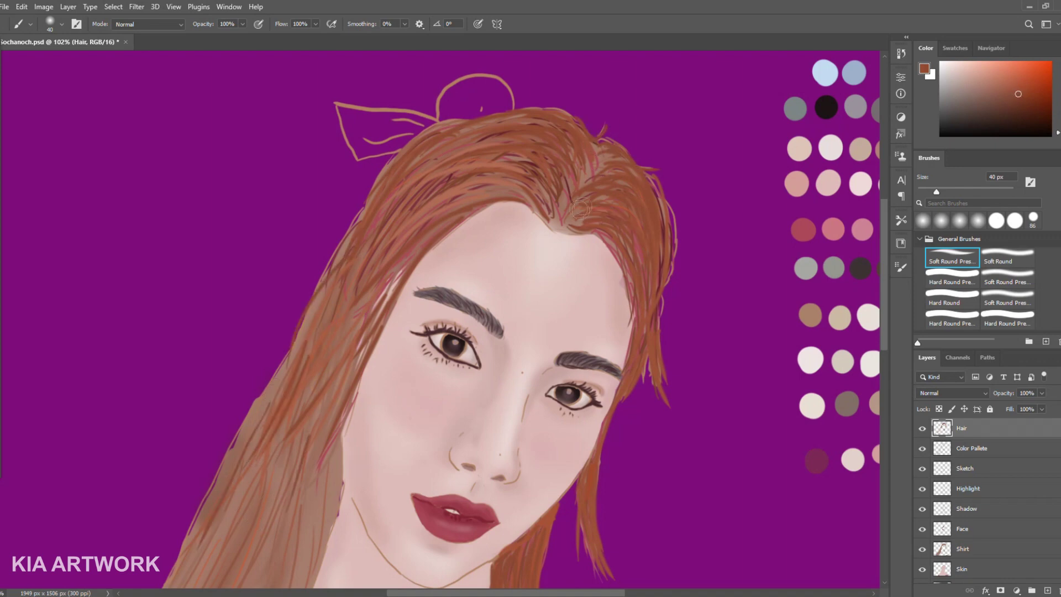
- Darken the hairline and crown strands, undo spiky strokes, and add a strand by the right temple
{"action": "mouse_move", "coordinate": [583, 222]}
{"action": "left_mouse_down"}
{"action": "mouse_move", "coordinate": [528, 194]}
{"action": "mouse_move", "coordinate": [401, 204]}
{"action": "left_mouse_up"}
{"action": "mouse_move", "coordinate": [509, 185]}
{"action": "left_mouse_down"}
{"action": "mouse_move", "coordinate": [365, 271]}
{"action": "mouse_move", "coordinate": [298, 421]}
{"action": "left_mouse_up"}
{"action": "left_click_drag", "start_coordinate": [564, 118], "coordinate": [442, 145]}
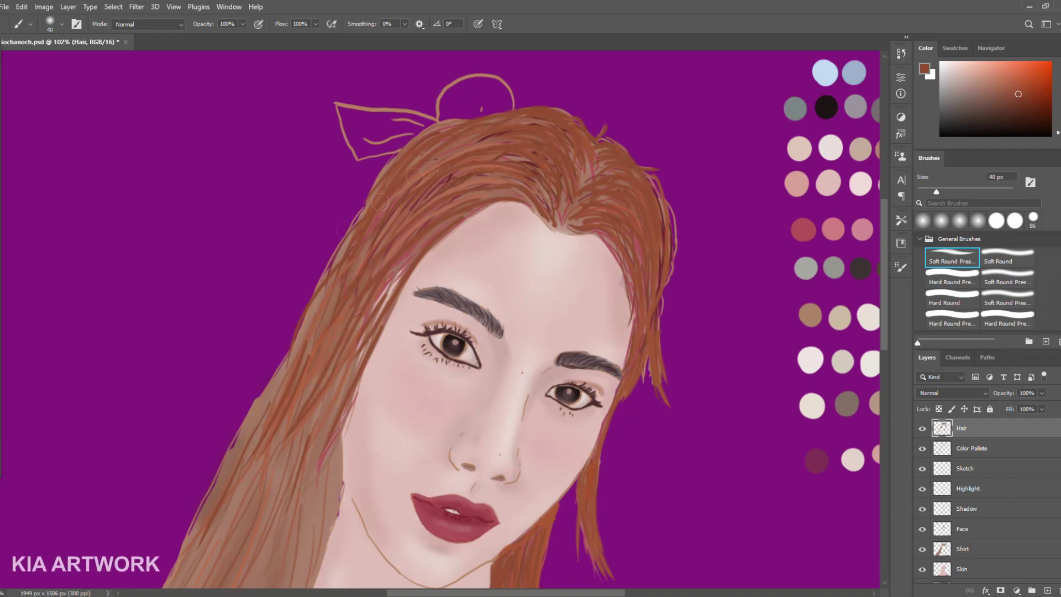
{"action": "left_click", "coordinate": [581, 191], "text": "alt"}
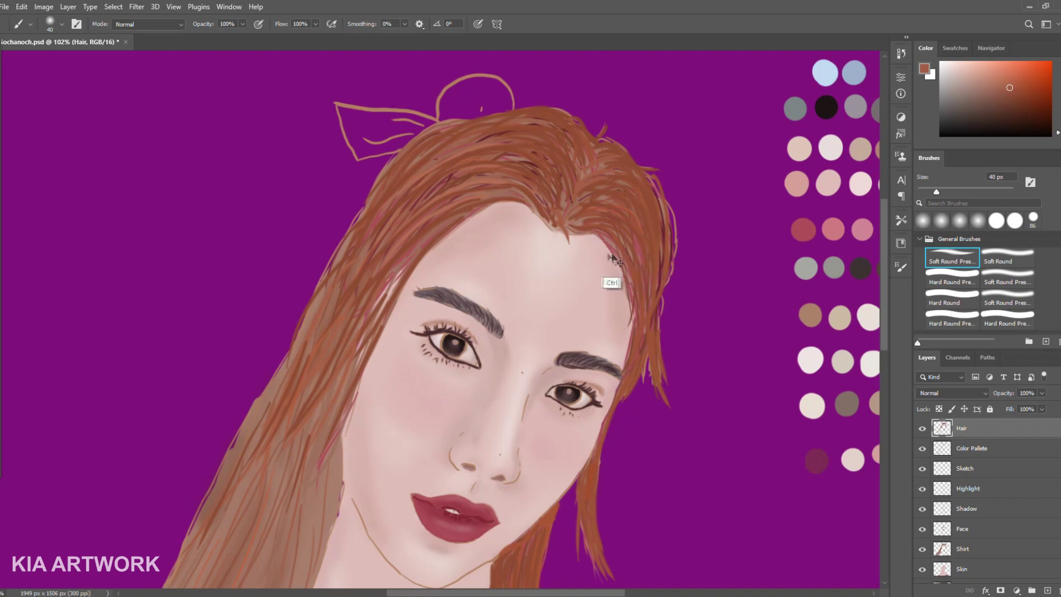
{"action": "key", "text": "ctrl+z"}
{"action": "left_click_drag", "start_coordinate": [629, 277], "coordinate": [624, 342]}
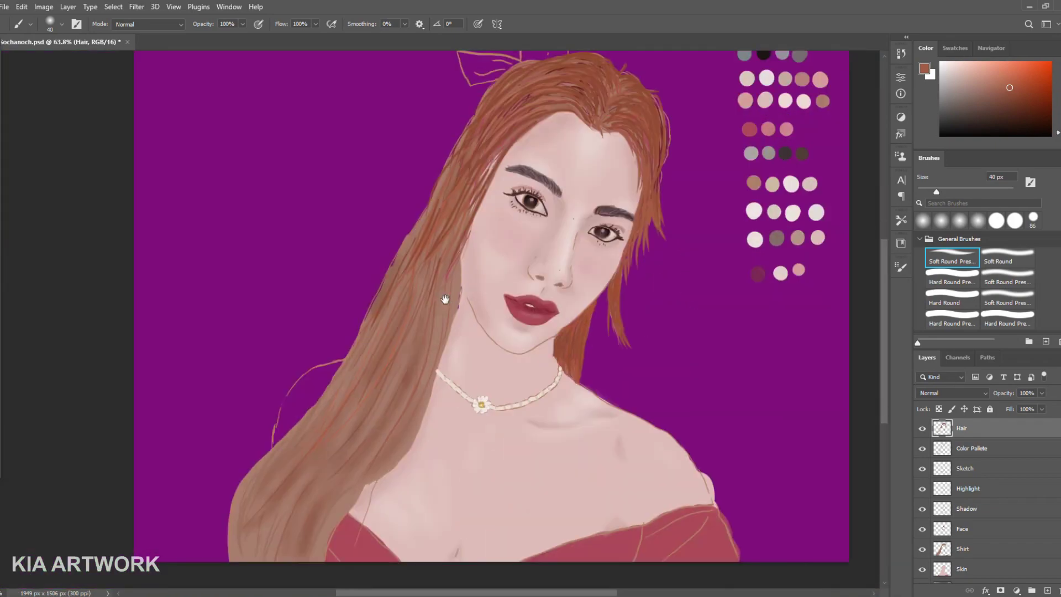
- Paint faint orange and thin dark strands along the left hair beside the face
{"action": "left_click_drag", "start_coordinate": [446, 299], "coordinate": [337, 454]}
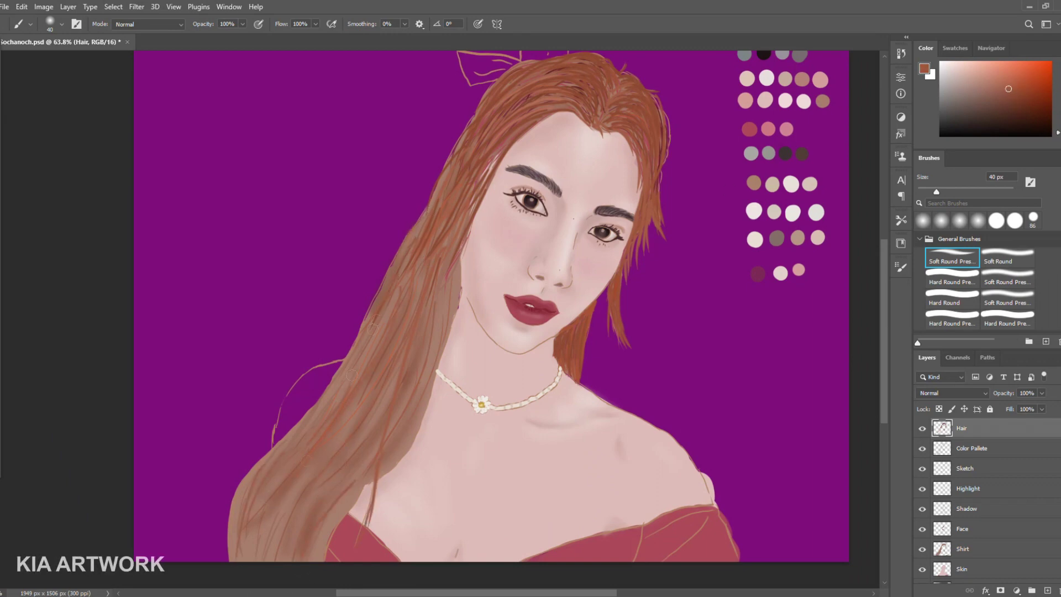
{"action": "left_click_drag", "start_coordinate": [441, 356], "coordinate": [465, 249]}
{"action": "left_click_drag", "start_coordinate": [429, 420], "coordinate": [421, 385]}
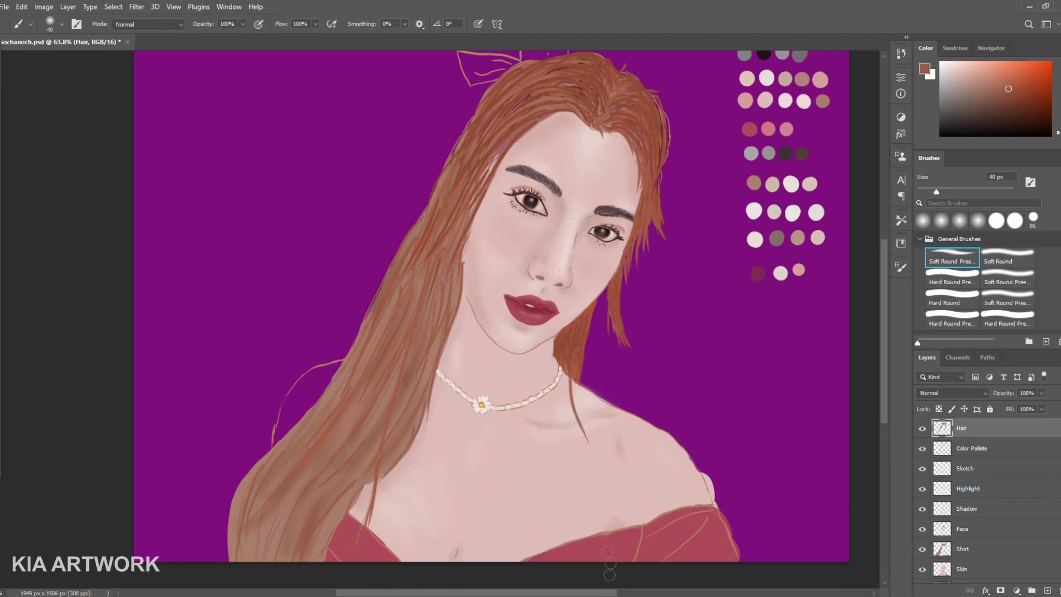
{"action": "key", "text": "ctrl"}
- Sample a hair colour, paint darker strands down the left side and across the crown, then pick a lighter tone
{"action": "left_click_drag", "start_coordinate": [508, 115], "coordinate": [482, 212]}
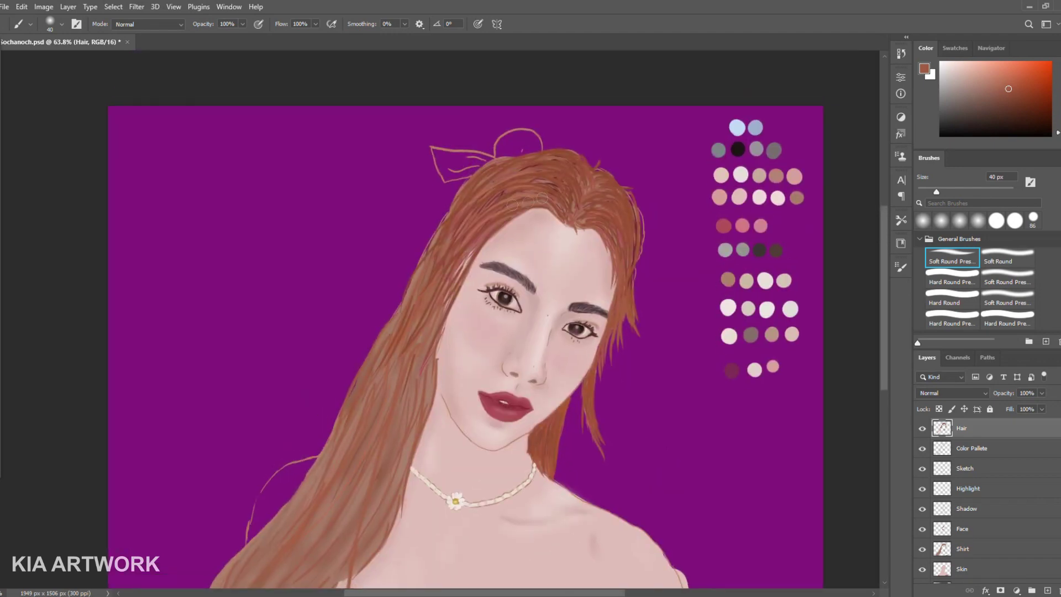
{"action": "left_click", "coordinate": [448, 251], "text": "alt"}
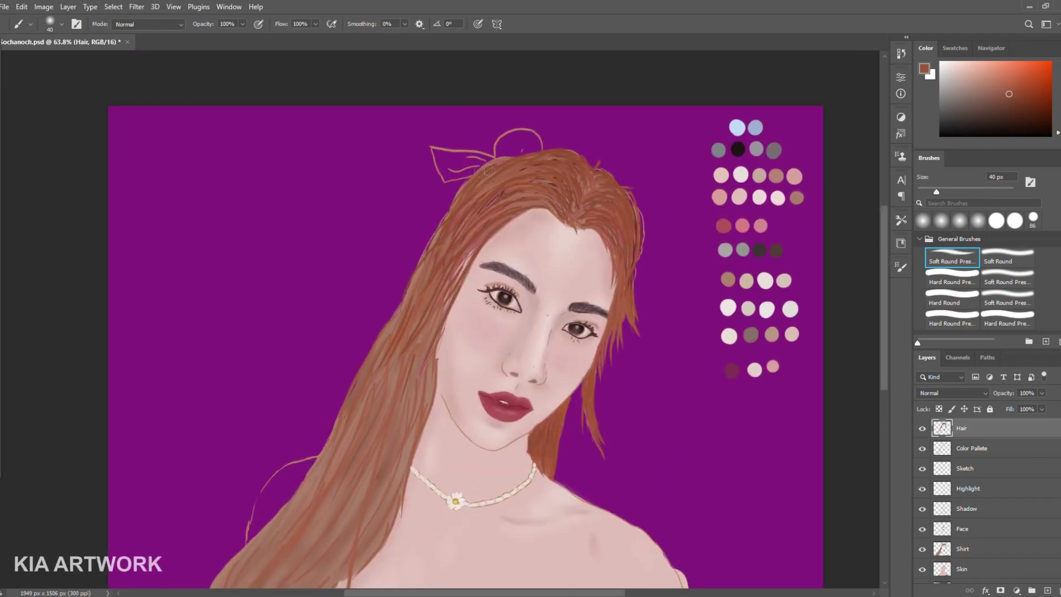
{"action": "left_click_drag", "start_coordinate": [403, 317], "coordinate": [318, 467]}
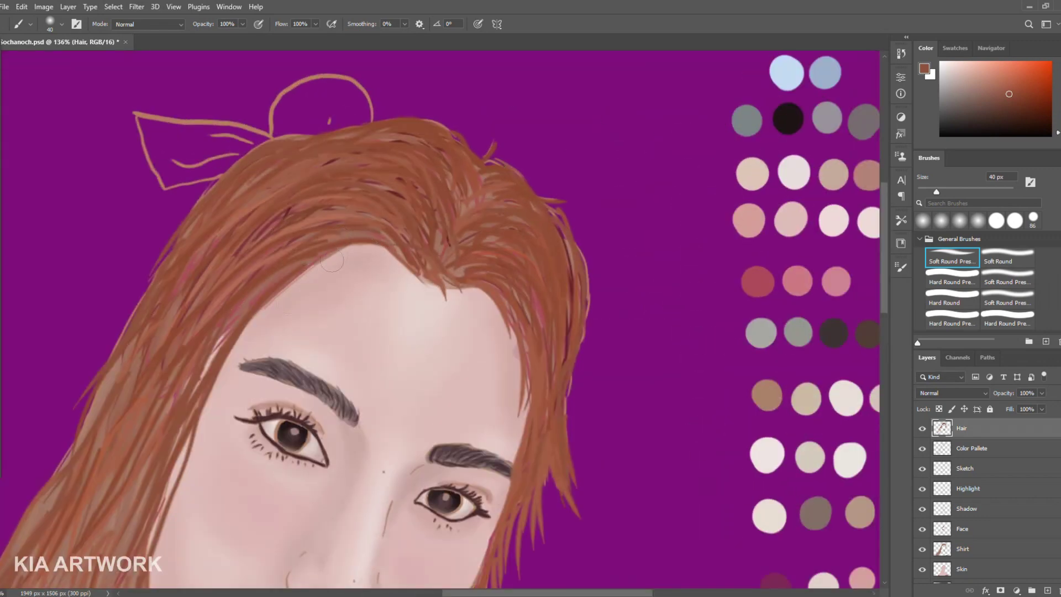
{"action": "mouse_move", "coordinate": [463, 208]}
{"action": "left_mouse_down"}
{"action": "mouse_move", "coordinate": [533, 272]}
{"action": "mouse_move", "coordinate": [534, 306]}
{"action": "left_mouse_up"}
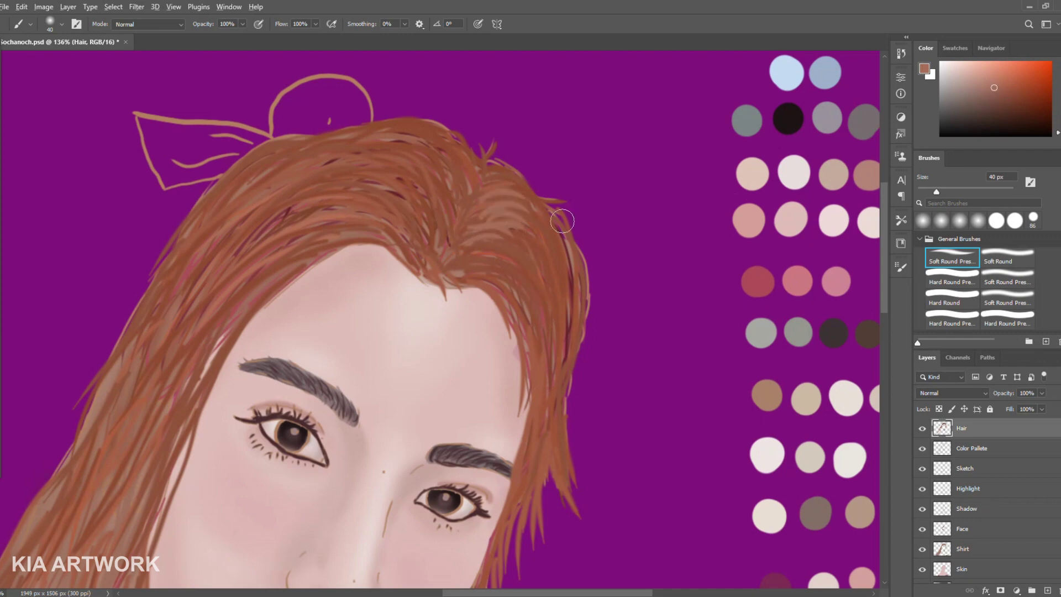
{"action": "scroll", "coordinate": [617, 88], "scroll_direction": "down", "scroll_amount": 1}
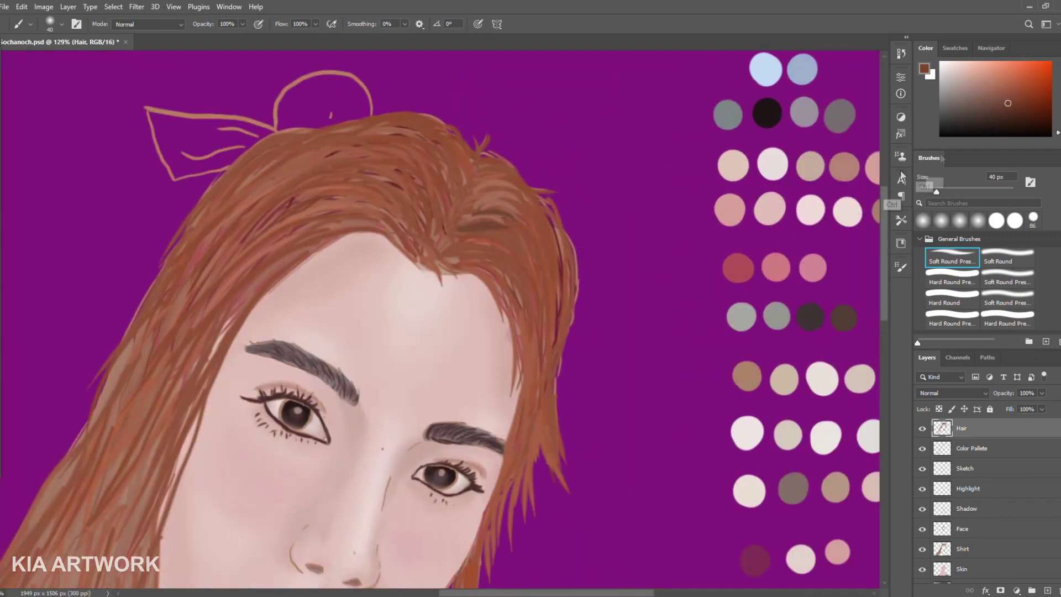
{"action": "left_click", "coordinate": [476, 235], "text": "alt"}
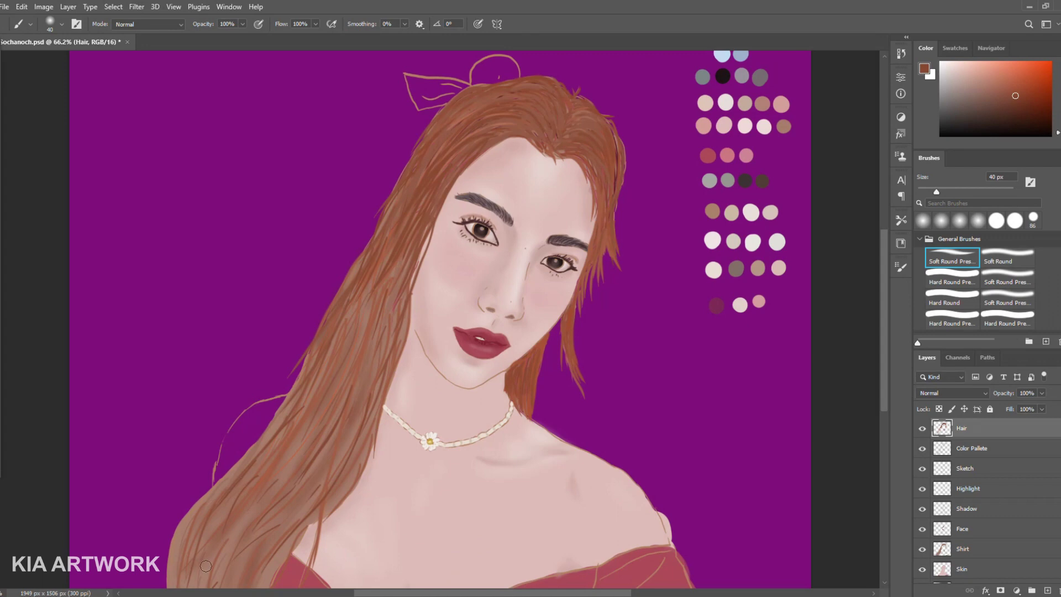
- Paint the hair beside the chin solidly and add brown strands on the lower-left hair
{"action": "scroll", "coordinate": [555, 362], "scroll_direction": "up", "scroll_amount": 5}
{"action": "left_click_drag", "start_coordinate": [417, 390], "coordinate": [500, 298]}
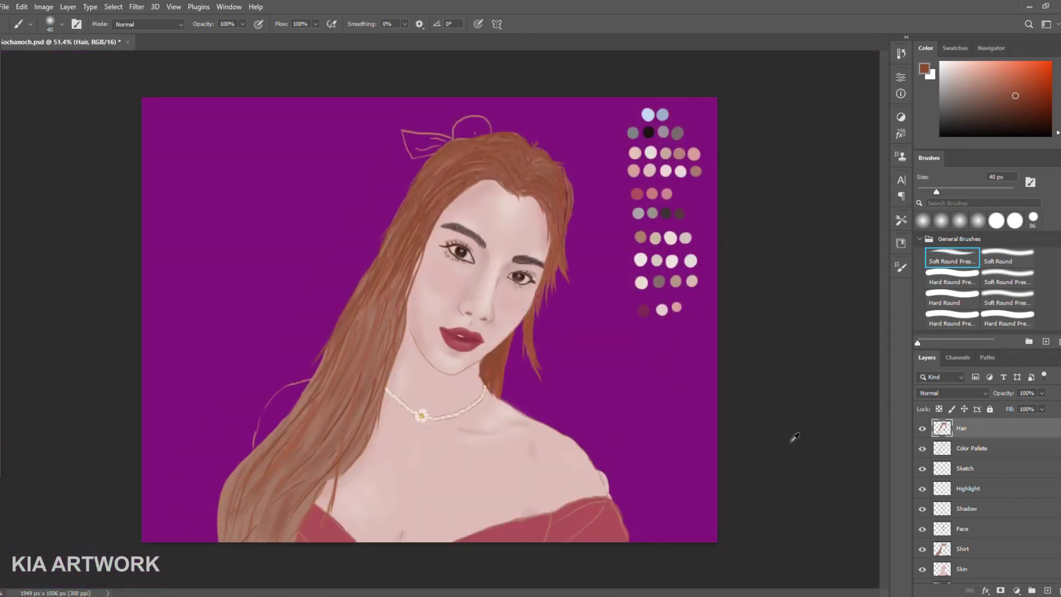
{"action": "scroll", "coordinate": [500, 349], "scroll_direction": "down", "scroll_amount": 6}
{"action": "left_click", "coordinate": [1008, 279]}
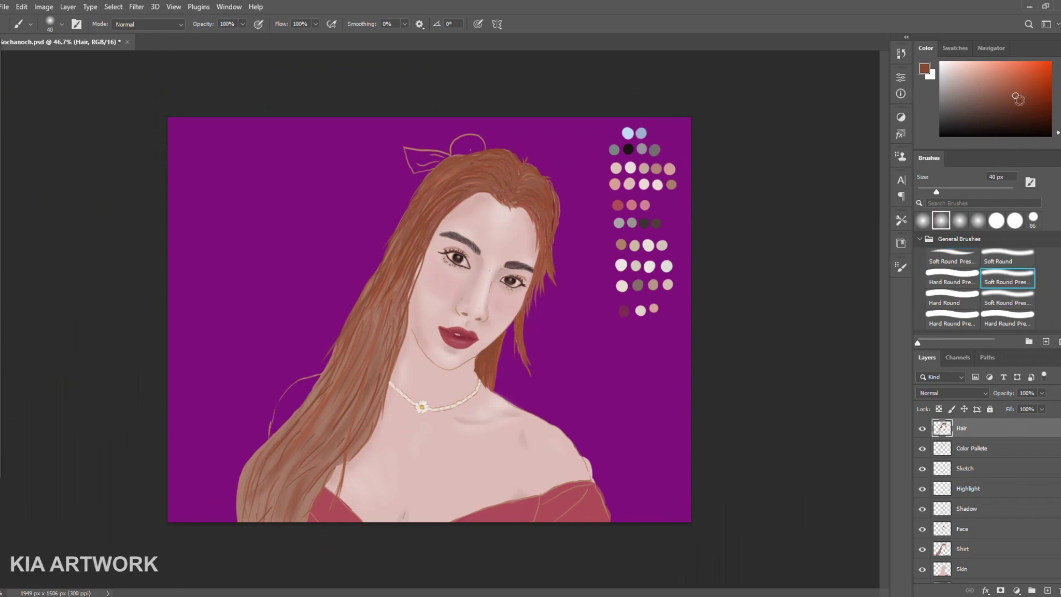
{"action": "scroll", "coordinate": [456, 388], "scroll_direction": "up", "scroll_amount": 2}
{"action": "left_click_drag", "start_coordinate": [274, 495], "coordinate": [235, 528]}
{"action": "left_click_drag", "start_coordinate": [163, 492], "coordinate": [127, 556]}
{"action": "mouse_move", "coordinate": [230, 414]}
{"action": "left_mouse_down"}
{"action": "mouse_move", "coordinate": [169, 492]}
{"action": "mouse_move", "coordinate": [185, 467]}
{"action": "left_mouse_up"}
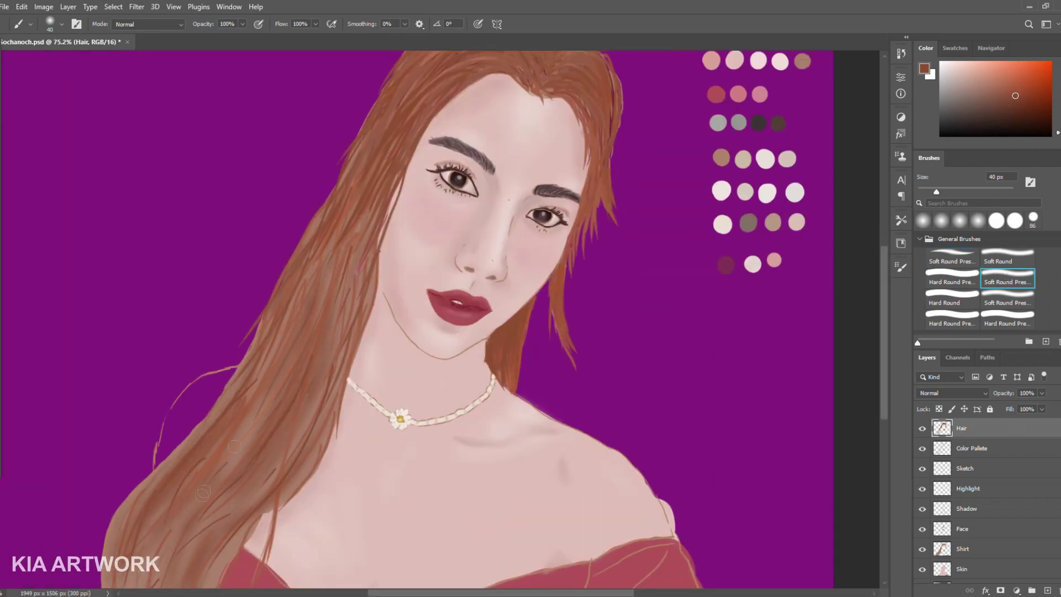
- Pick a reddish brown and stroke darker strands through the long lower-left hair
{"action": "scroll", "coordinate": [235, 446], "scroll_direction": "up", "scroll_amount": 3}
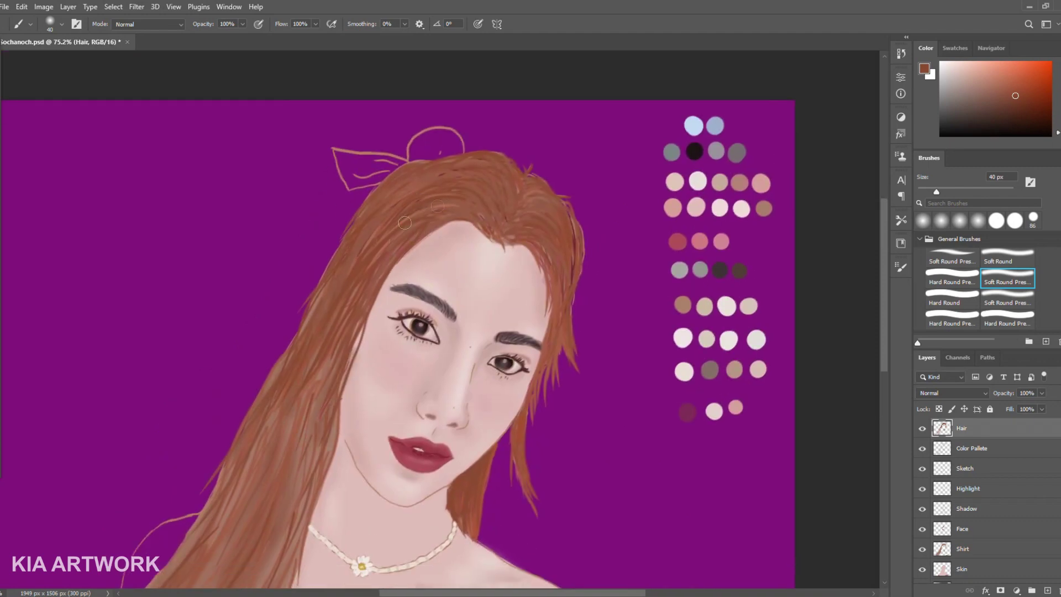
{"action": "scroll", "coordinate": [315, 353], "scroll_direction": "down", "scroll_amount": 3}
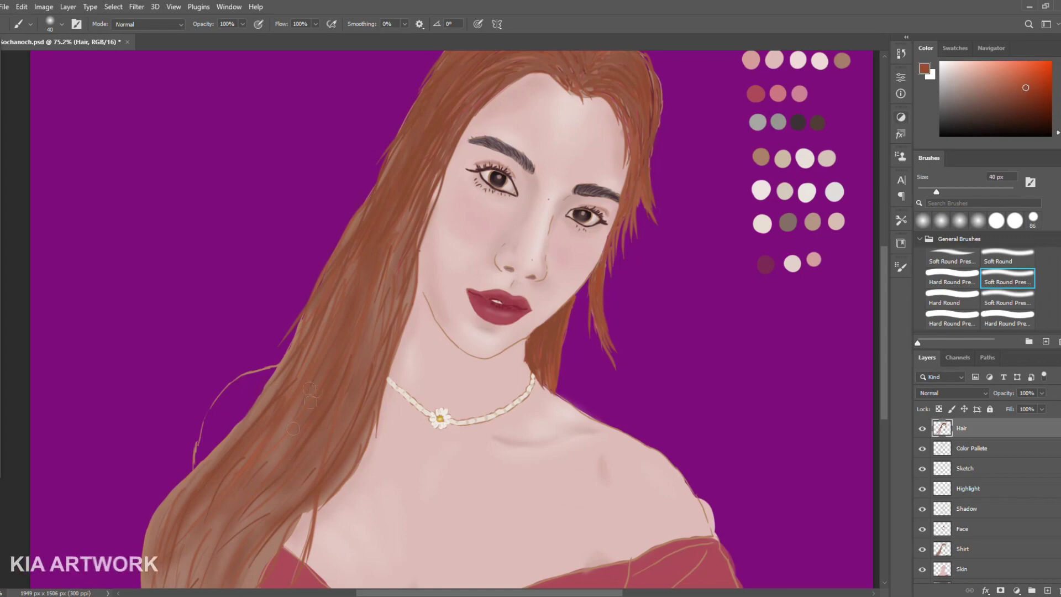
{"action": "left_click", "coordinate": [1018, 97]}
{"action": "scroll", "coordinate": [191, 504], "scroll_direction": "down", "scroll_amount": 1}
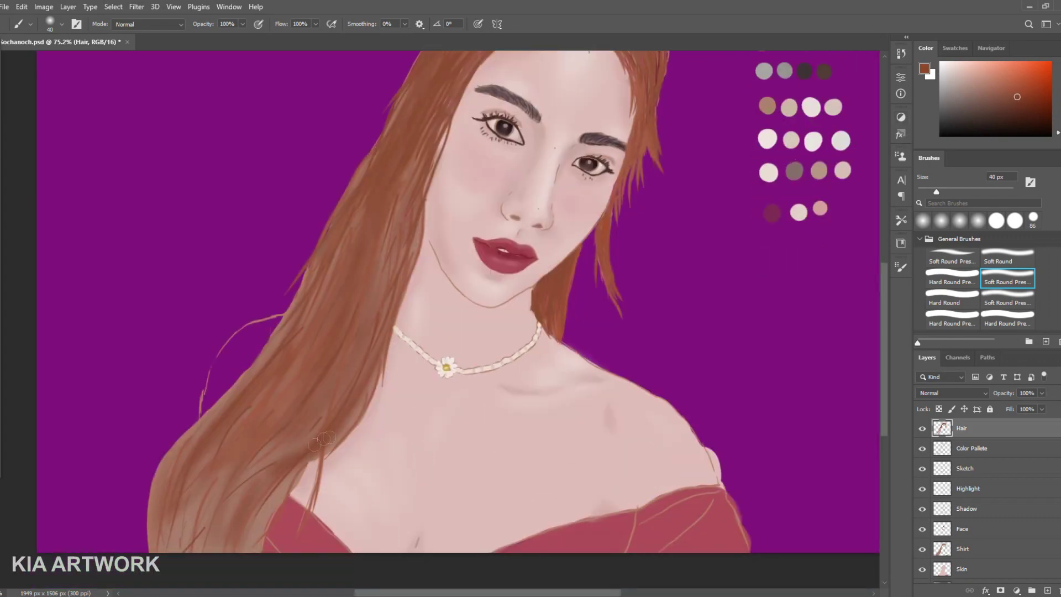
{"action": "left_click_drag", "start_coordinate": [171, 557], "coordinate": [161, 467]}
{"action": "left_click_drag", "start_coordinate": [242, 378], "coordinate": [169, 478]}
{"action": "left_click_drag", "start_coordinate": [291, 472], "coordinate": [257, 544]}
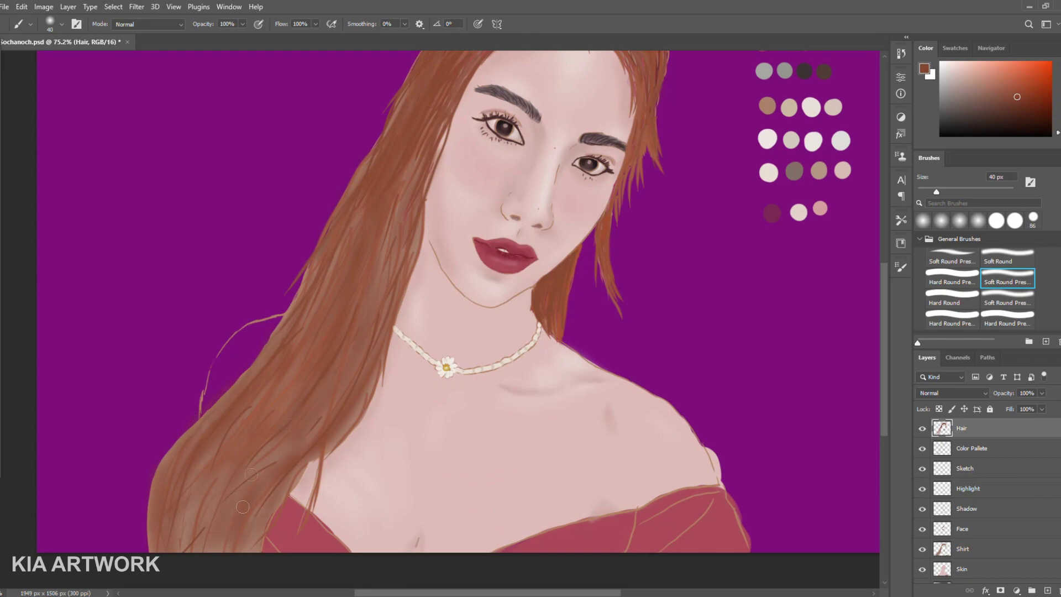
{"action": "key", "text": "ctrl+0"}
{"action": "scroll", "coordinate": [578, 324], "scroll_direction": "up", "scroll_amount": 2}
{"action": "left_click", "coordinate": [952, 257]}
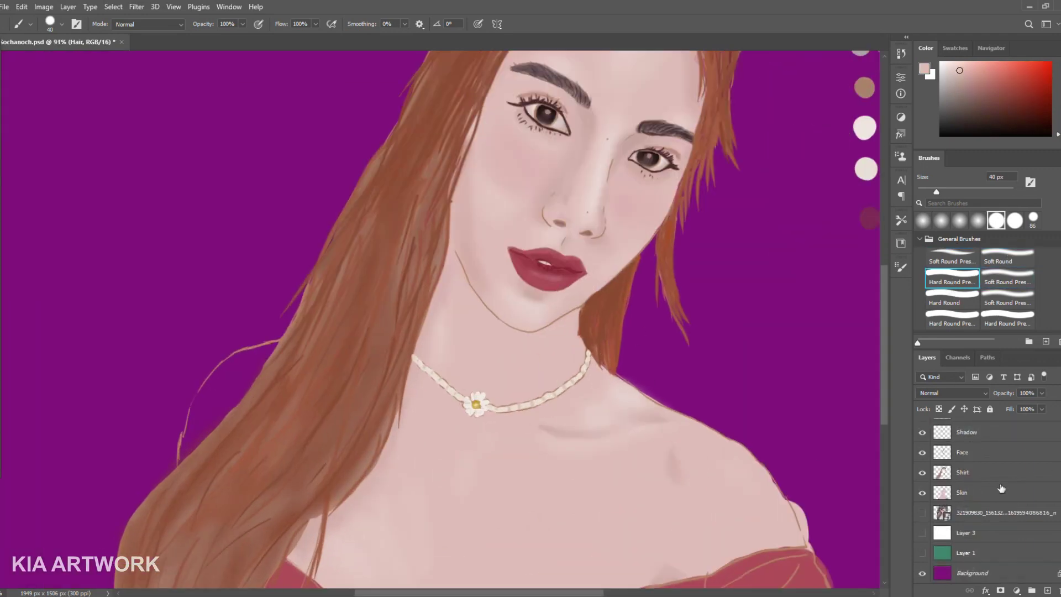
- Paint skin tone over the left shoulder edge and resample skin pinks from chest and shoulder
{"action": "mouse_move", "coordinate": [200, 412]}
{"action": "left_mouse_down"}
{"action": "mouse_move", "coordinate": [218, 375]}
{"action": "mouse_move", "coordinate": [191, 414]}
{"action": "mouse_move", "coordinate": [205, 387]}
{"action": "left_mouse_up"}
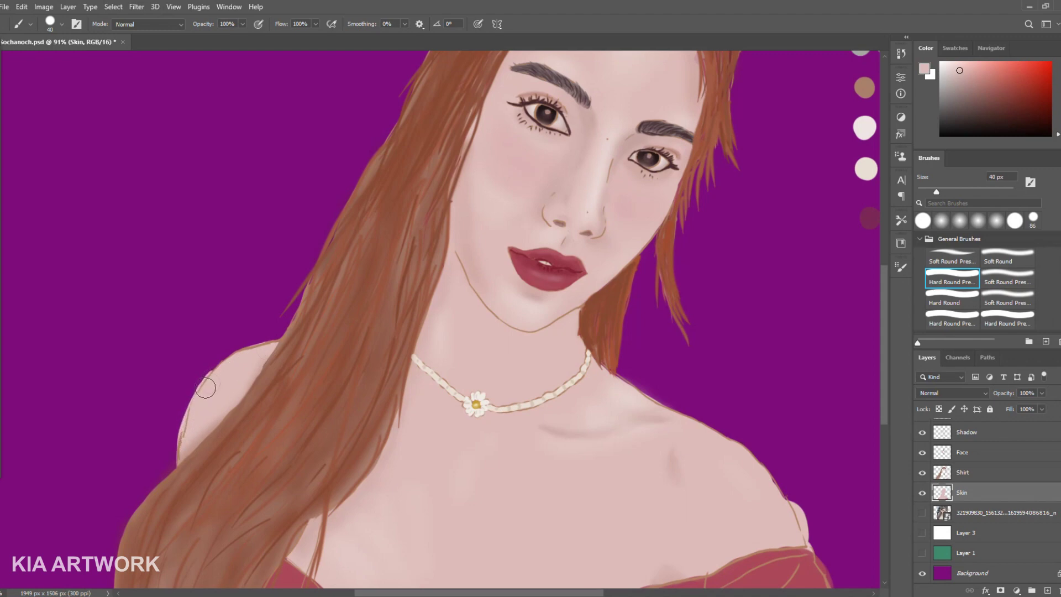
{"action": "left_click_drag", "start_coordinate": [536, 415], "coordinate": [550, 327]}
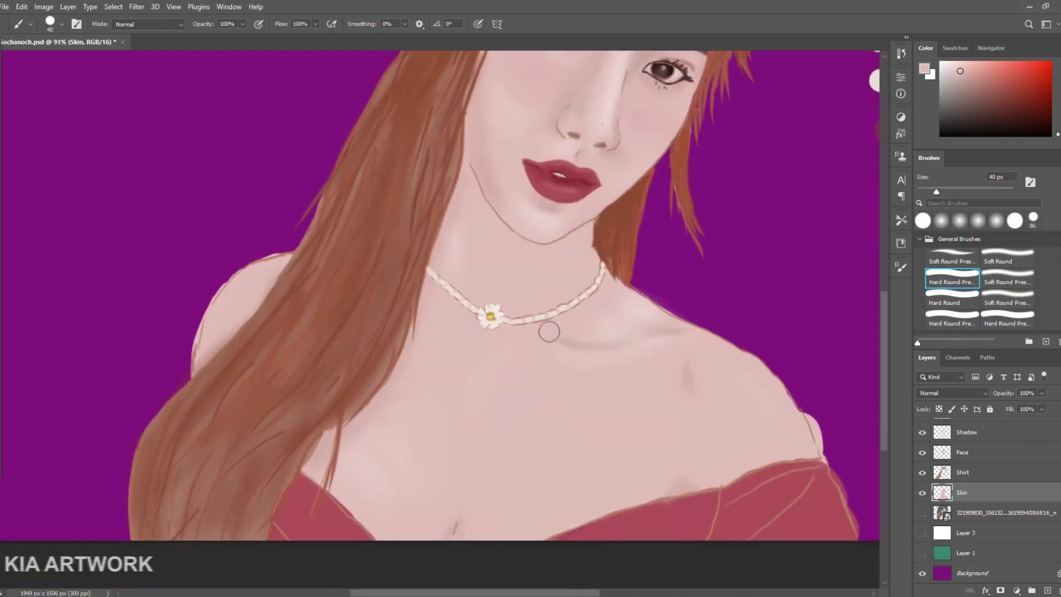
{"action": "left_click", "coordinate": [1013, 283]}
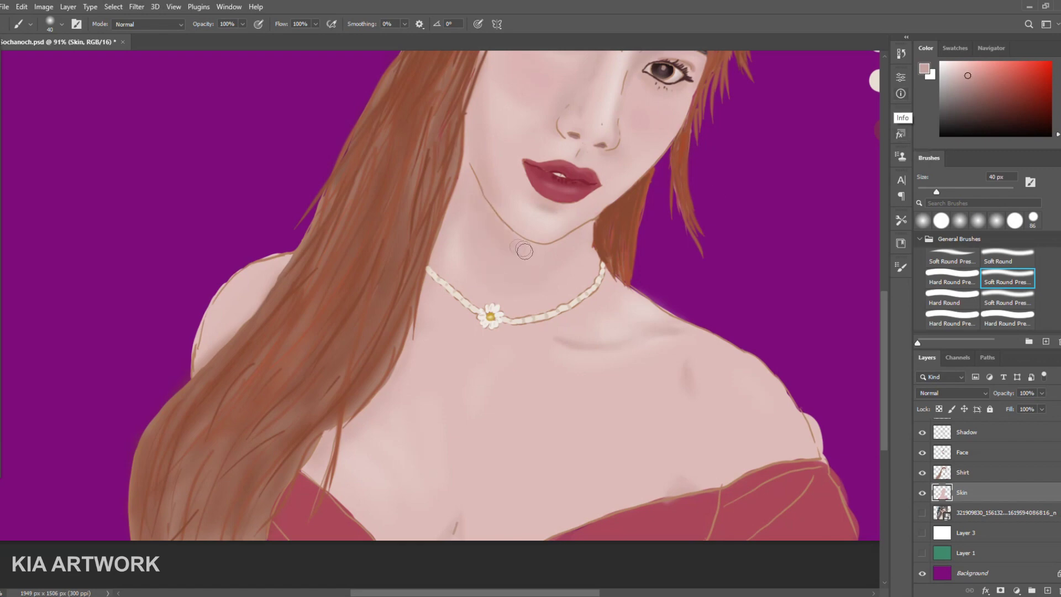
{"action": "left_click", "coordinate": [564, 242], "text": "alt"}
{"action": "left_click", "coordinate": [510, 250], "text": "alt"}
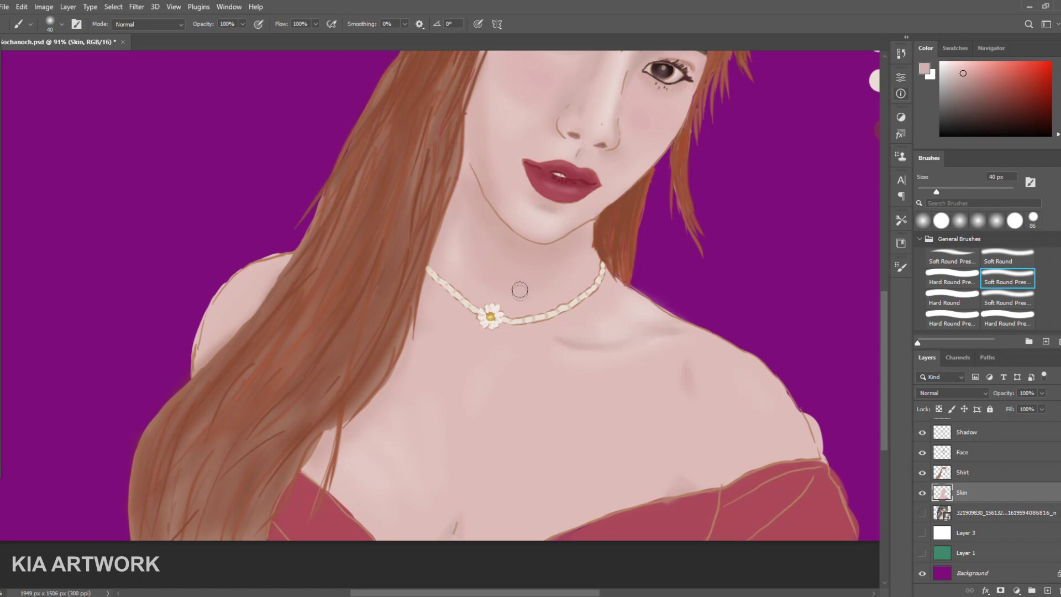
{"action": "left_click", "coordinate": [688, 409], "text": "alt"}
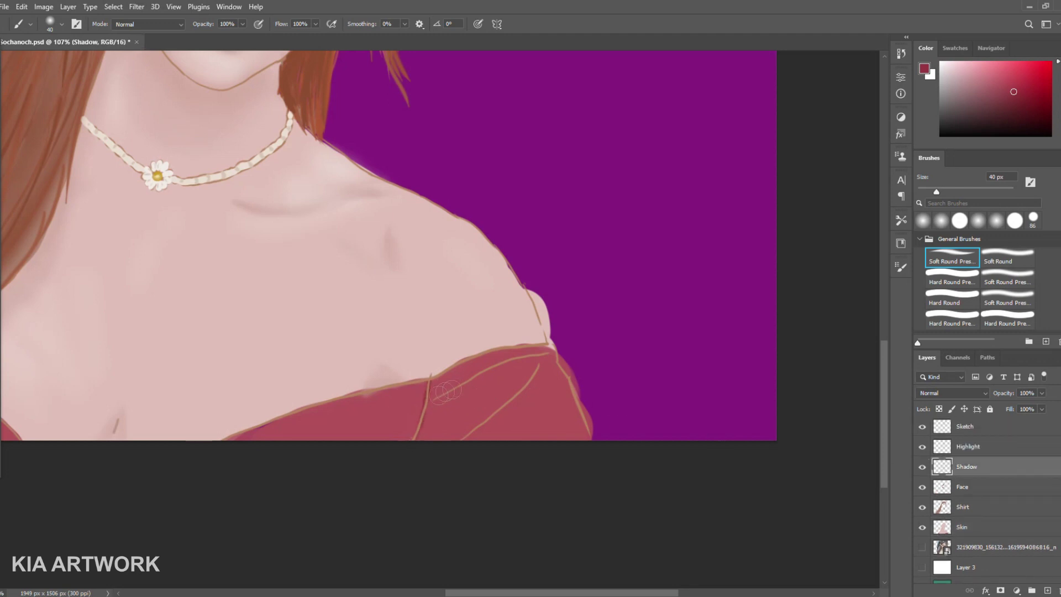
- Brush a dark shadow along the fold of the red top and sample a light skin pink
{"action": "left_click_drag", "start_coordinate": [439, 397], "coordinate": [487, 381]}
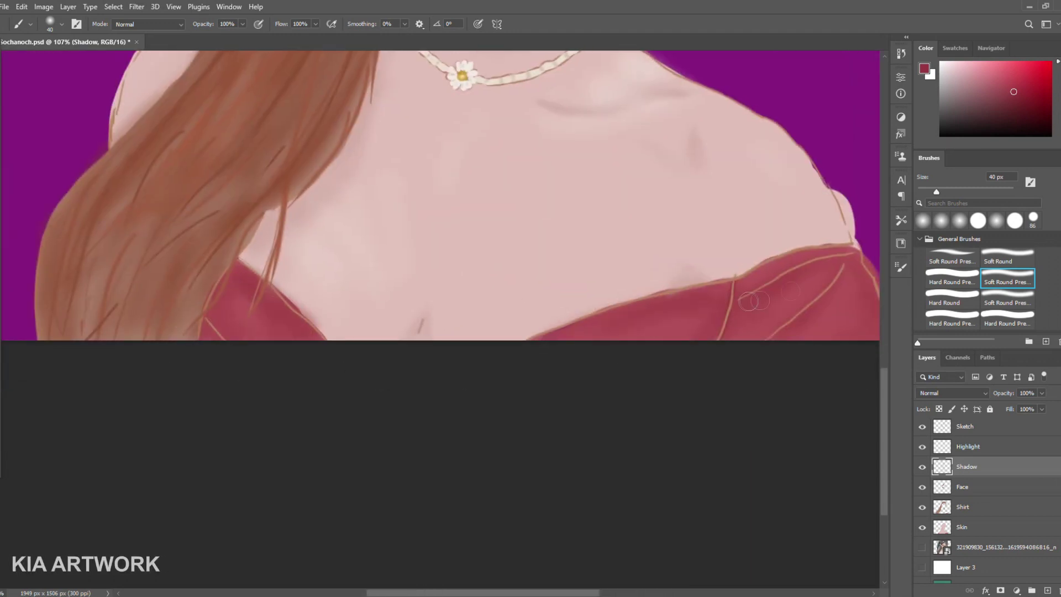
{"action": "scroll", "coordinate": [774, 332], "scroll_direction": "down", "scroll_amount": 3}
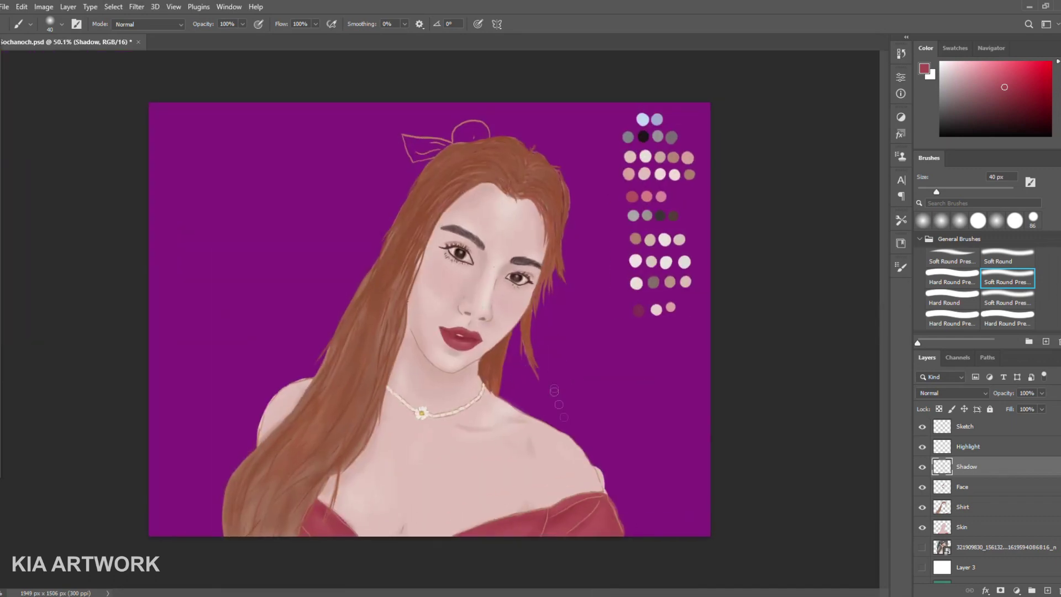
{"action": "scroll", "coordinate": [554, 391], "scroll_direction": "up", "scroll_amount": 3}
{"action": "left_click", "coordinate": [528, 533], "text": "alt"}
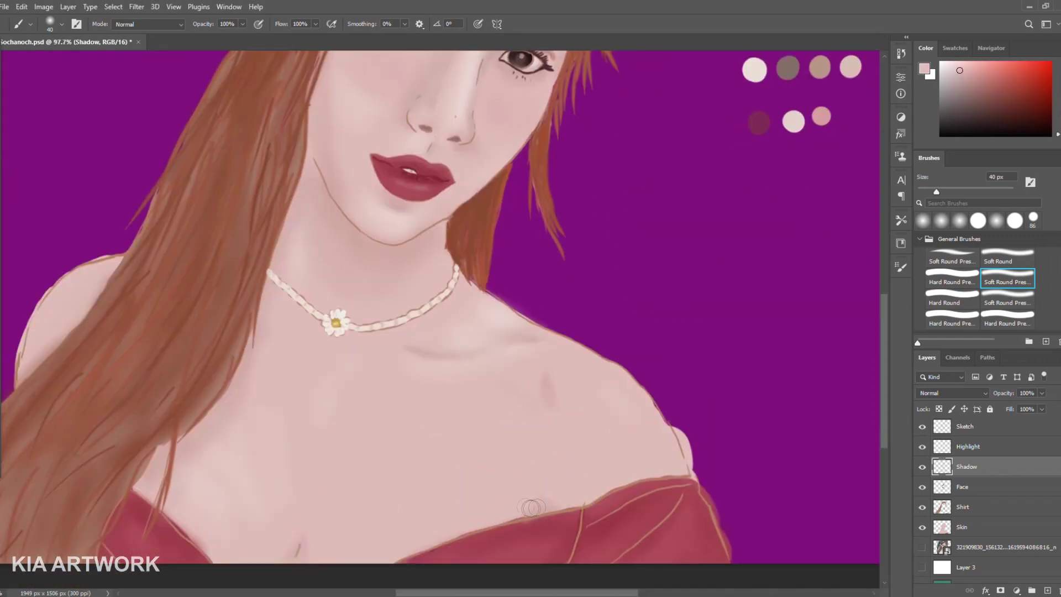
{"action": "scroll", "coordinate": [603, 291], "scroll_direction": "down", "scroll_amount": 3}
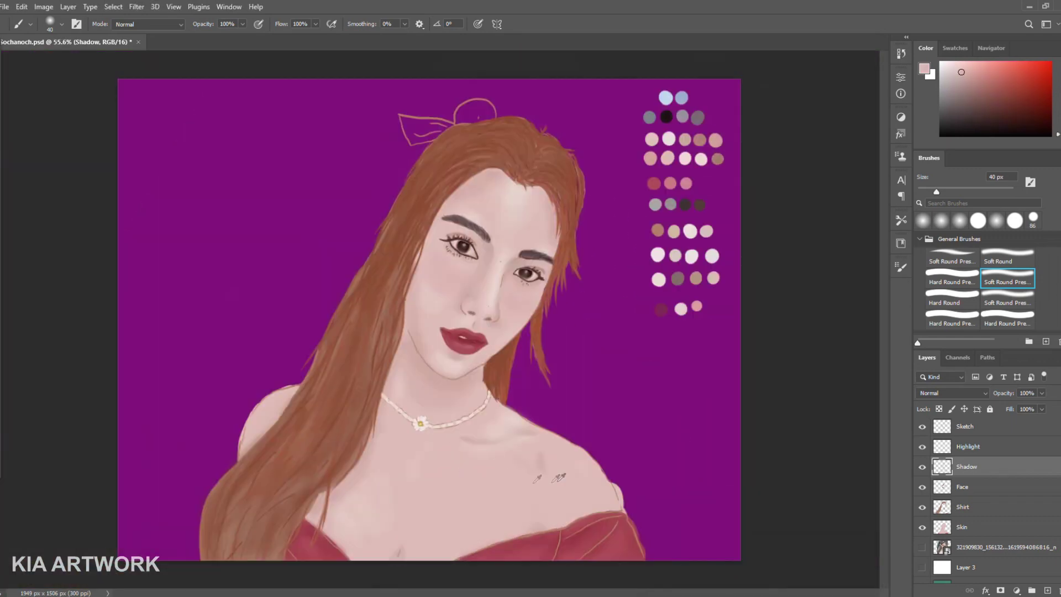
{"action": "scroll", "coordinate": [536, 205], "scroll_direction": "up", "scroll_amount": 2}
{"action": "scroll", "coordinate": [514, 276], "scroll_direction": "up", "scroll_amount": 2}
{"action": "scroll", "coordinate": [489, 351], "scroll_direction": "up", "scroll_amount": 1}
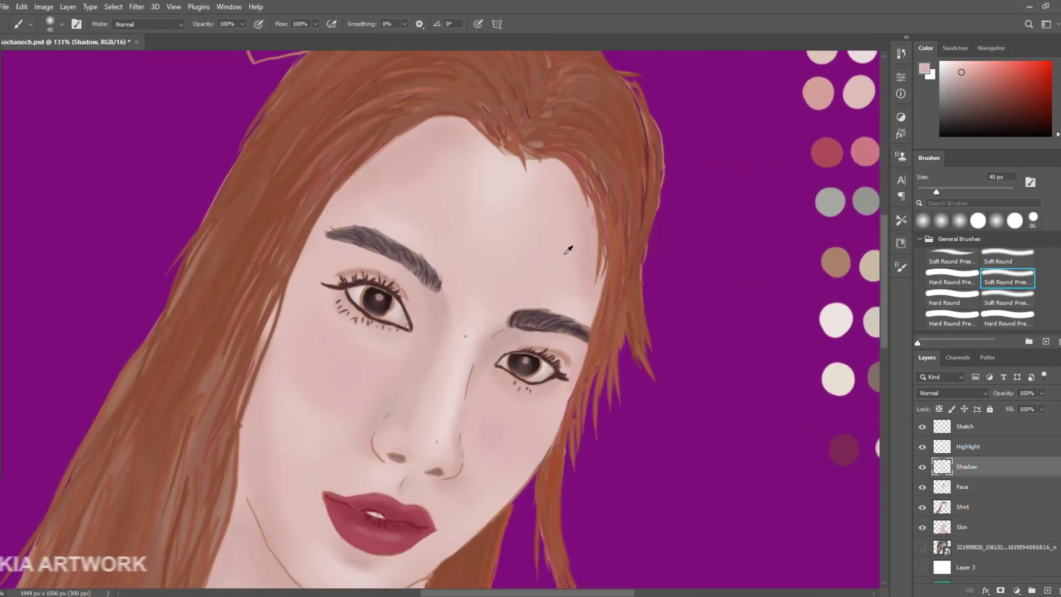
- Sample forehead skin and paint it over the hair edge beside the right eye
{"action": "left_click", "coordinate": [488, 351], "text": "alt"}
{"action": "key", "text": "period"}
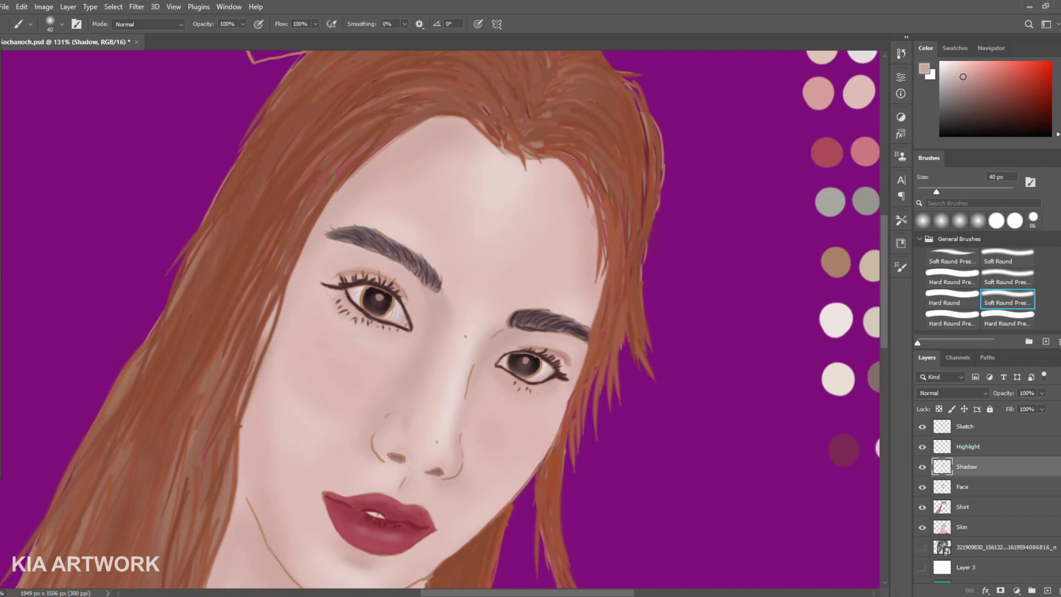
{"action": "left_click_drag", "start_coordinate": [594, 356], "coordinate": [571, 390]}
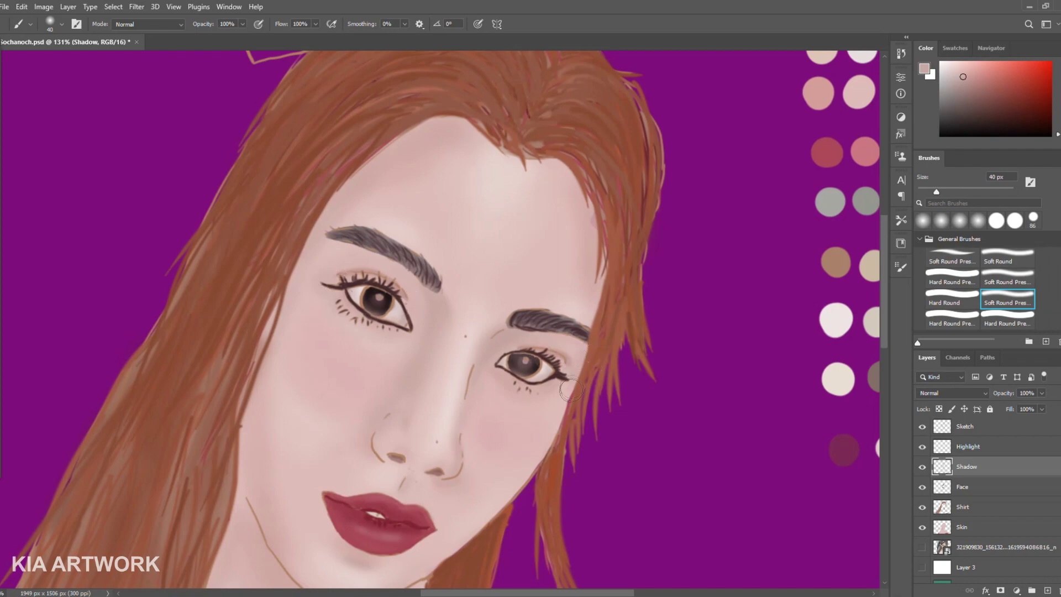
{"action": "scroll", "coordinate": [664, 336], "scroll_direction": "down", "scroll_amount": 3}
{"action": "scroll", "coordinate": [553, 332], "scroll_direction": "down", "scroll_amount": 1}
{"action": "scroll", "coordinate": [475, 343], "scroll_direction": "up", "scroll_amount": 2}
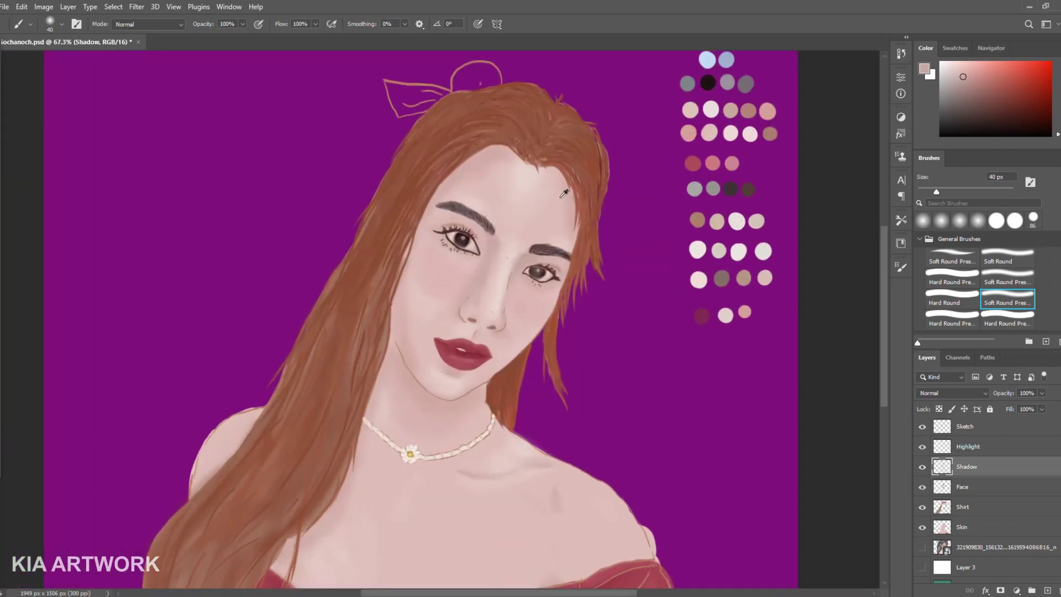
{"action": "scroll", "coordinate": [458, 297], "scroll_direction": "up", "scroll_amount": 3}
{"action": "scroll", "coordinate": [458, 297], "scroll_direction": "down", "scroll_amount": 1}
- Shrink the brush to 25 px and add dark maroon shadow under the lower lashes and upper lid
{"action": "left_click", "coordinate": [448, 268], "text": "alt"}
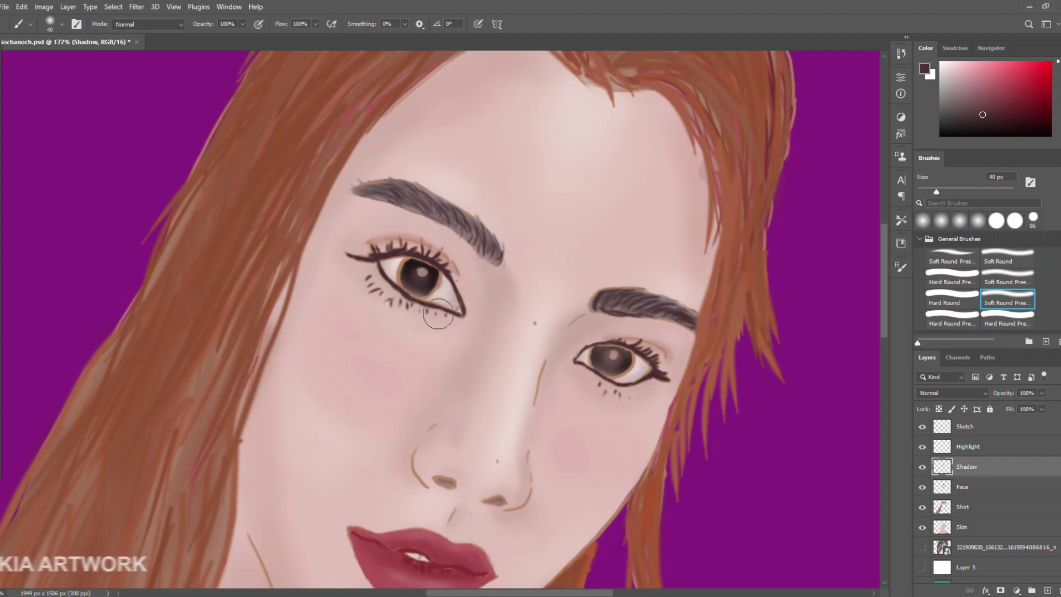
{"action": "right_click", "coordinate": [456, 293]}
{"action": "left_click_drag", "start_coordinate": [506, 297], "coordinate": [496, 296]}
{"action": "key", "text": "Return"}
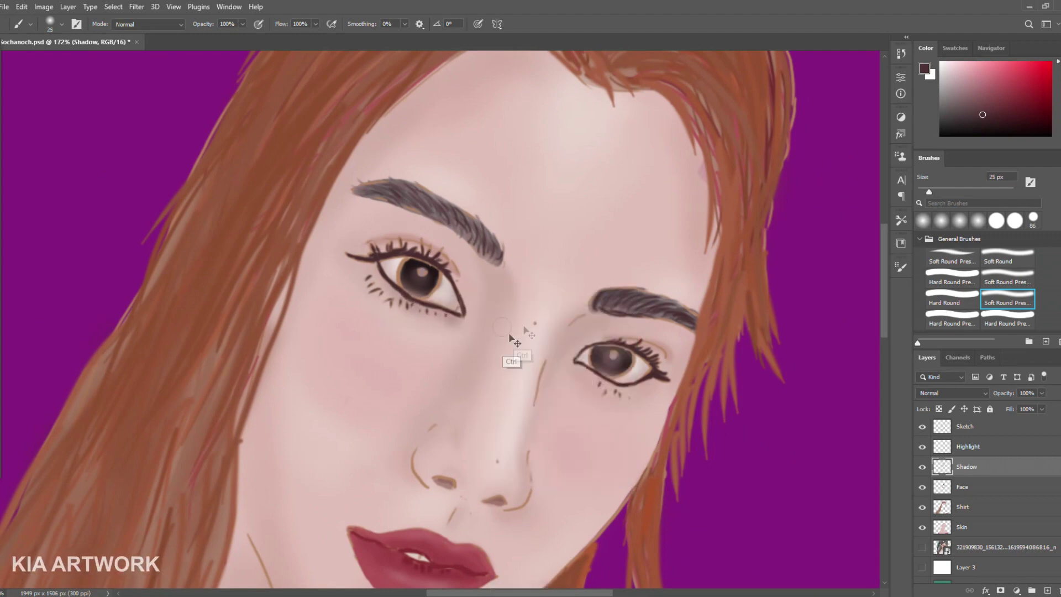
{"action": "left_click", "coordinate": [1002, 281]}
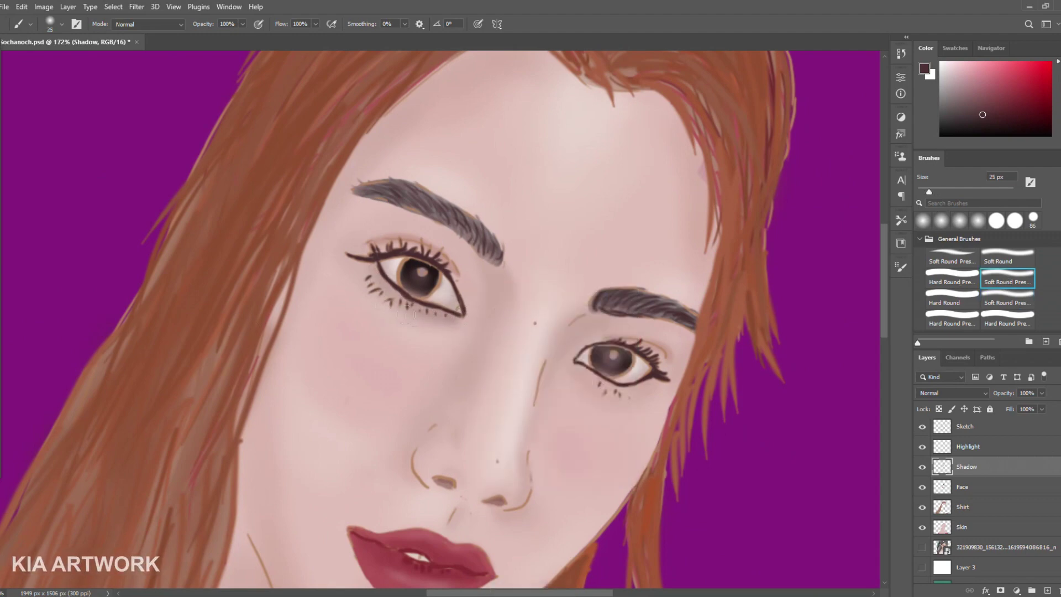
{"action": "left_click_drag", "start_coordinate": [585, 376], "coordinate": [642, 382]}
{"action": "left_click_drag", "start_coordinate": [585, 349], "coordinate": [655, 344]}
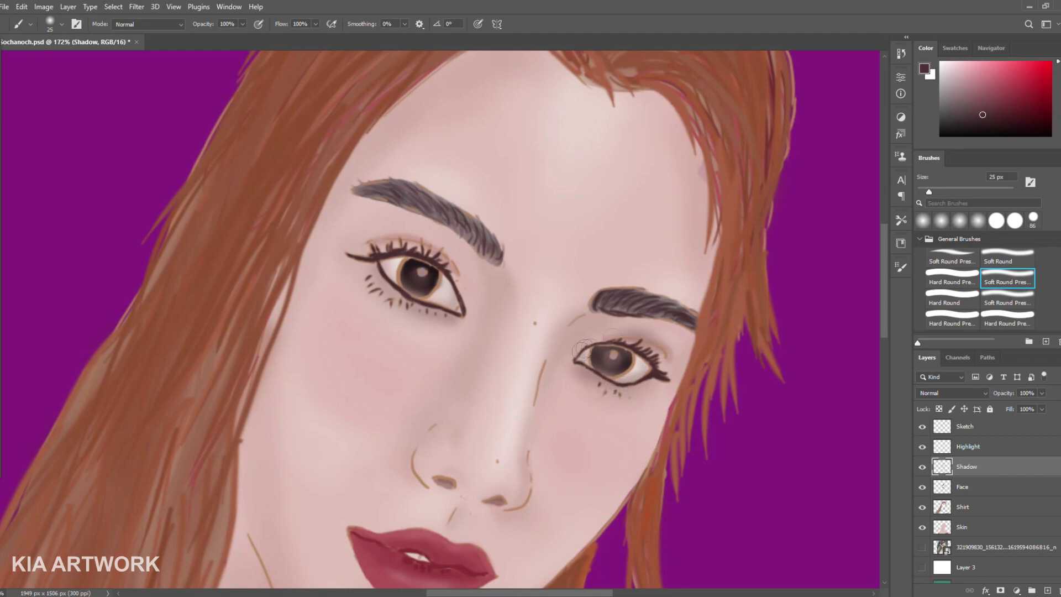
- Pick a light pink skin tone from the face
{"action": "scroll", "coordinate": [570, 362], "scroll_direction": "down", "scroll_amount": 5}
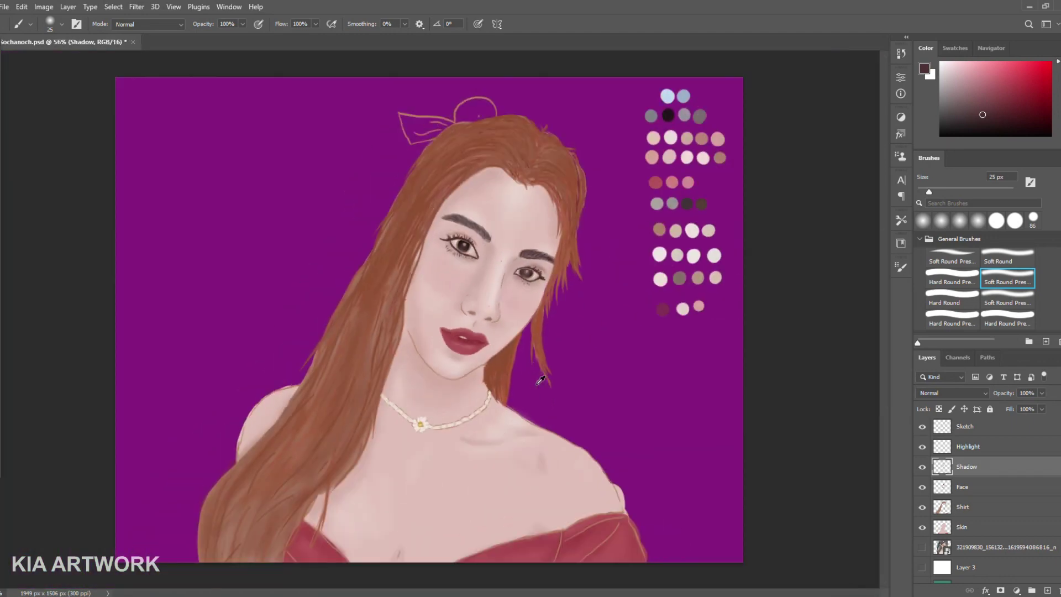
{"action": "scroll", "coordinate": [541, 371], "scroll_direction": "up", "scroll_amount": 5}
{"action": "left_click", "coordinate": [481, 402], "text": "alt"}
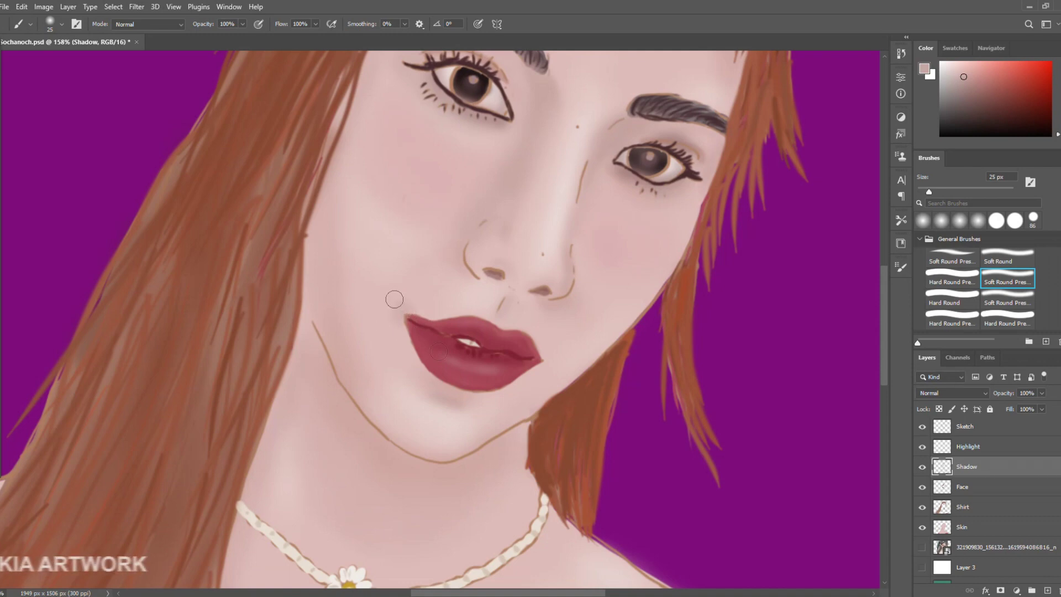
{"action": "scroll", "coordinate": [414, 313], "scroll_direction": "down", "scroll_amount": 3}
{"action": "scroll", "coordinate": [443, 310], "scroll_direction": "down", "scroll_amount": 2}
{"action": "scroll", "coordinate": [502, 306], "scroll_direction": "up", "scroll_amount": 2}
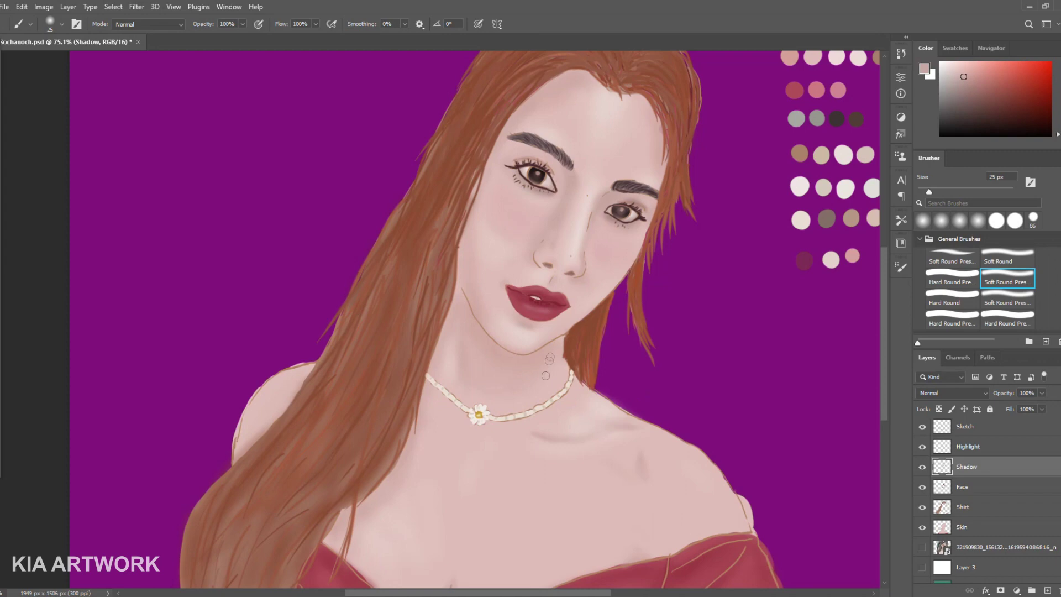
- Pan and zoom out to the whole portrait and sample the deep red from the lips
{"action": "left_click_drag", "start_coordinate": [636, 482], "coordinate": [642, 379]}
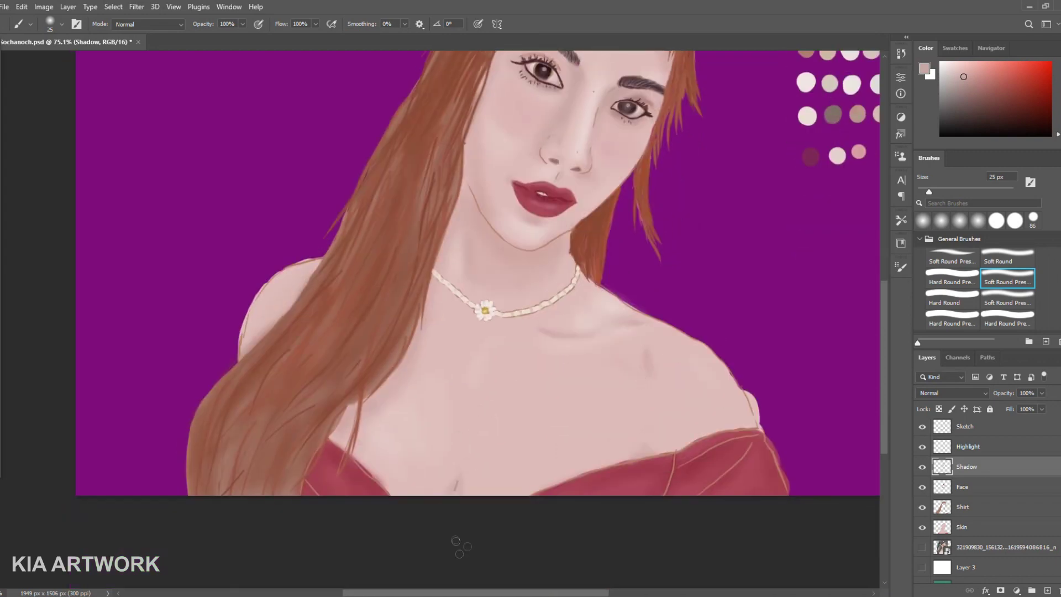
{"action": "scroll", "coordinate": [459, 525], "scroll_direction": "down", "scroll_amount": 2}
{"action": "scroll", "coordinate": [470, 387], "scroll_direction": "up", "scroll_amount": 1}
{"action": "scroll", "coordinate": [486, 277], "scroll_direction": "down", "scroll_amount": 1}
{"action": "scroll", "coordinate": [517, 65], "scroll_direction": "up", "scroll_amount": 1}
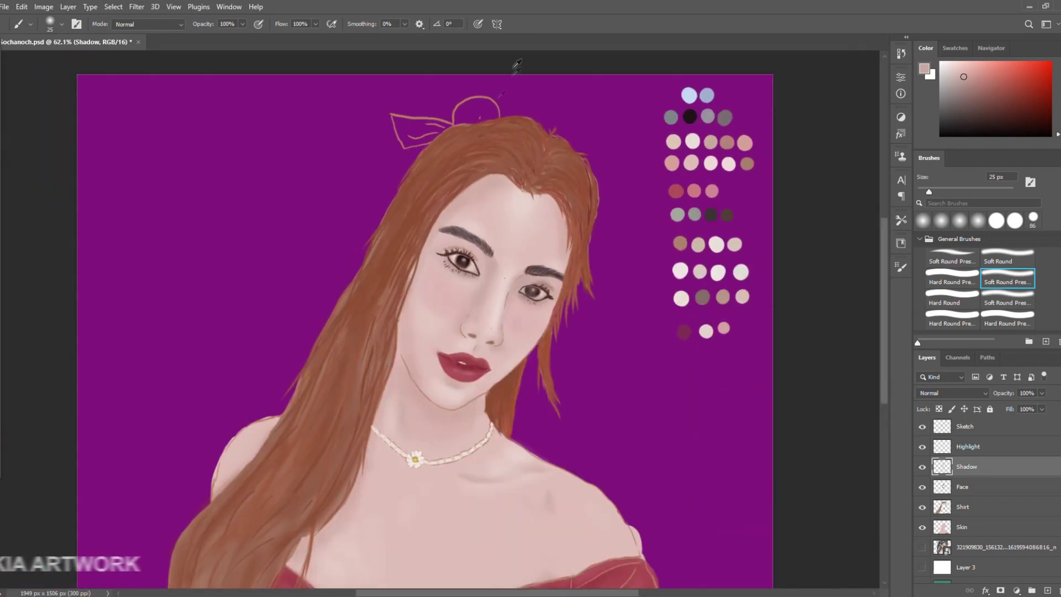
{"action": "left_click", "coordinate": [464, 362], "text": "alt"}
{"action": "scroll", "coordinate": [497, 115], "scroll_direction": "up", "scroll_amount": 3}
- With a soft pressure brush on the Shadow layer, fill the bow and its round knot deep red
{"action": "left_click", "coordinate": [952, 257]}
{"action": "left_click_drag", "start_coordinate": [488, 263], "coordinate": [494, 252]}
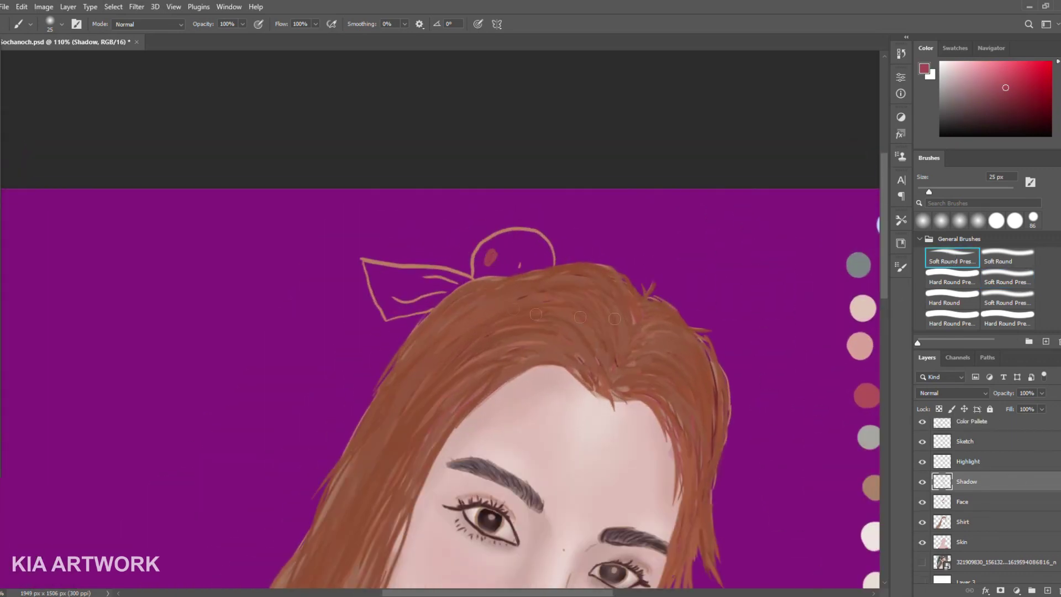
{"action": "mouse_move", "coordinate": [476, 272]}
{"action": "left_mouse_down"}
{"action": "mouse_move", "coordinate": [514, 244]}
{"action": "mouse_move", "coordinate": [547, 254]}
{"action": "mouse_move", "coordinate": [514, 271]}
{"action": "mouse_move", "coordinate": [524, 251]}
{"action": "mouse_move", "coordinate": [510, 272]}
{"action": "mouse_move", "coordinate": [368, 271]}
{"action": "mouse_move", "coordinate": [409, 307]}
{"action": "mouse_move", "coordinate": [427, 289]}
{"action": "mouse_move", "coordinate": [387, 288]}
{"action": "mouse_move", "coordinate": [389, 315]}
{"action": "left_mouse_up"}
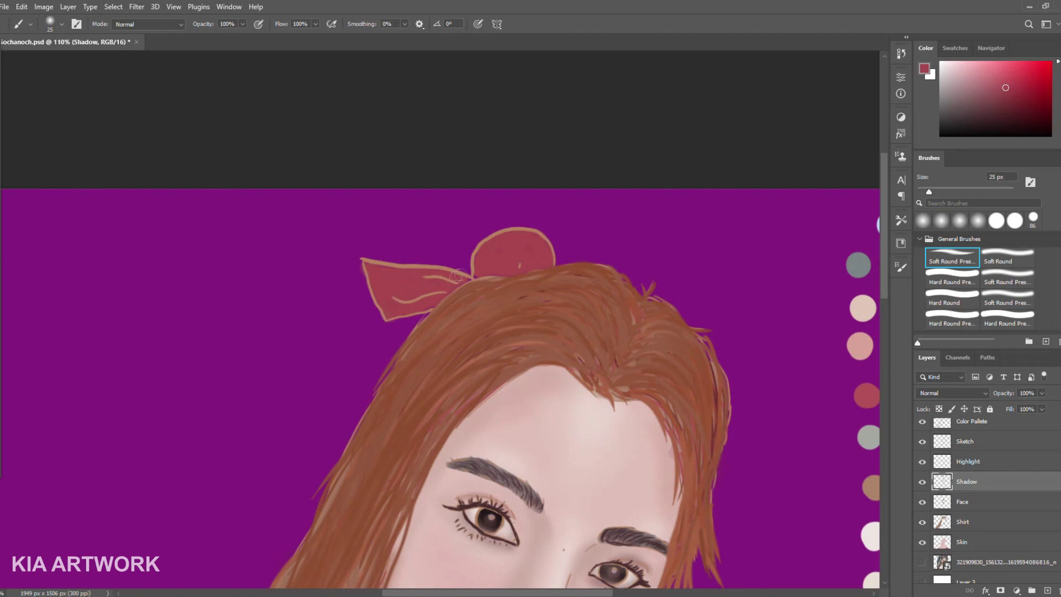
{"action": "key", "text": "alt+shift+bracketright"}
{"action": "key", "text": "period"}
{"action": "key", "text": "period"}
{"action": "key", "text": "period"}
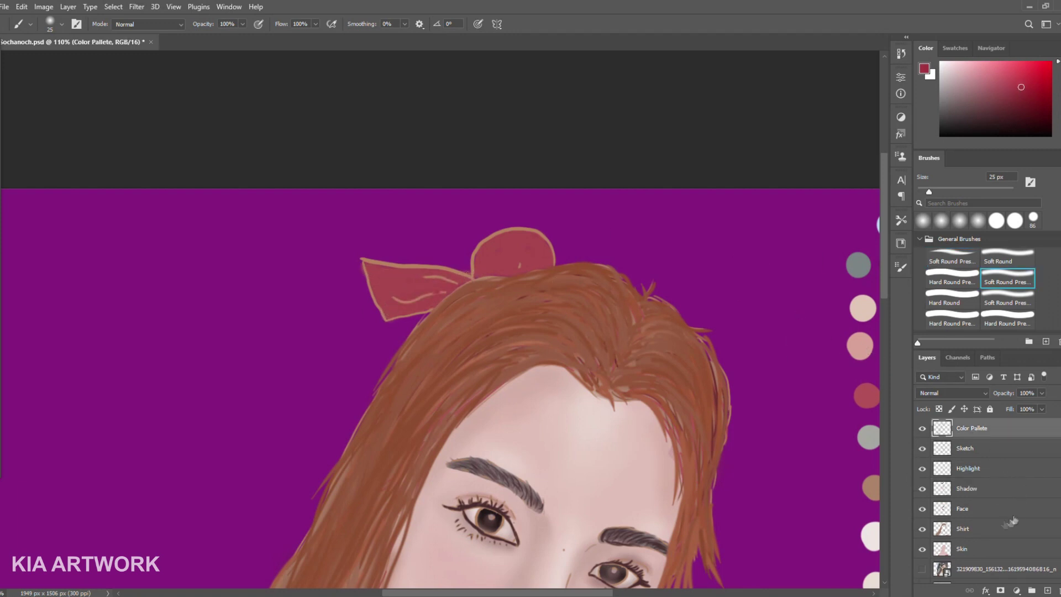
{"action": "left_click", "coordinate": [998, 488]}
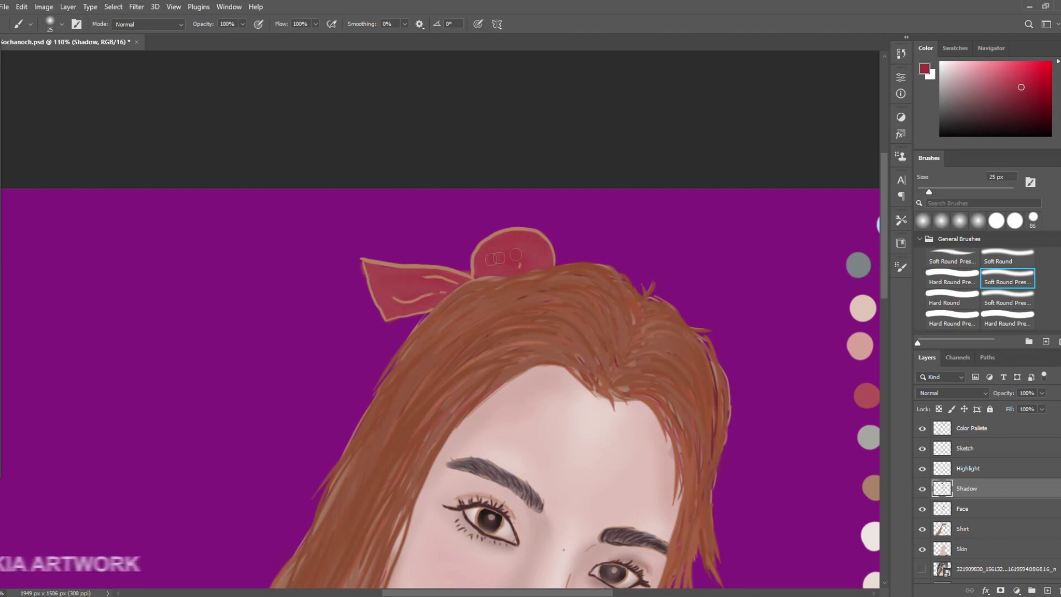
{"action": "left_click_drag", "start_coordinate": [514, 254], "coordinate": [507, 266]}
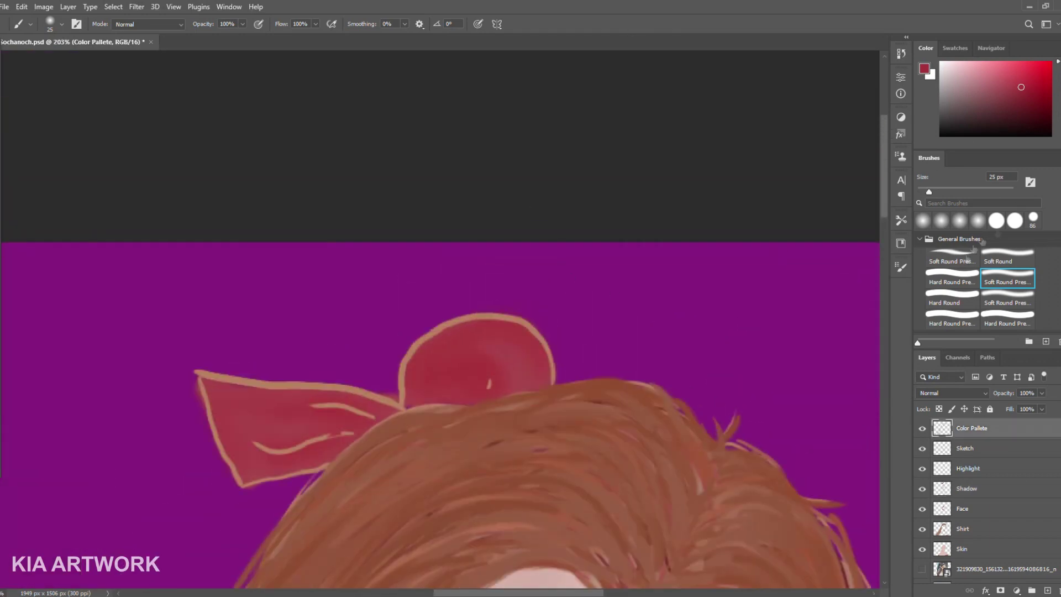
- Shrink the soft brush to 18 px and paint dark red folds on the bow loops over the tan edge
{"action": "left_click", "coordinate": [952, 257]}
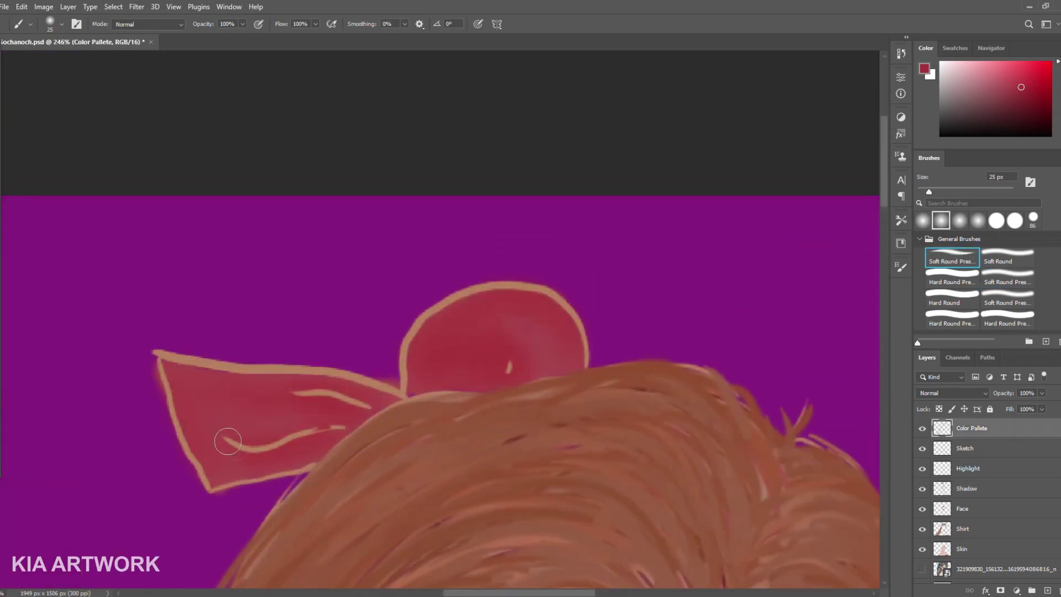
{"action": "right_click", "coordinate": [210, 387]}
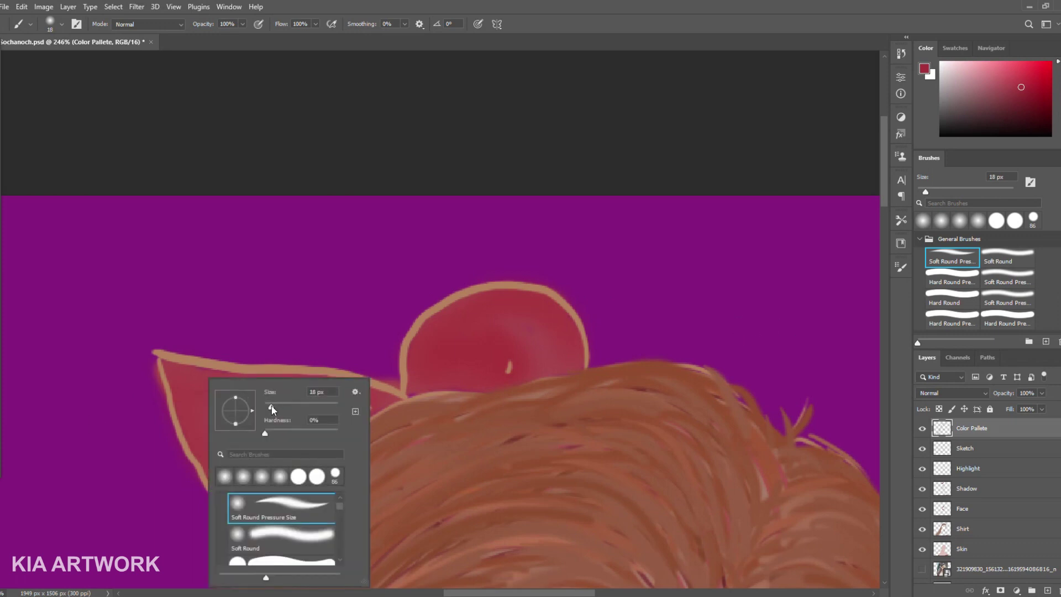
{"action": "mouse_move", "coordinate": [301, 394]}
{"action": "left_mouse_down"}
{"action": "mouse_move", "coordinate": [347, 398]}
{"action": "mouse_move", "coordinate": [276, 396]}
{"action": "left_mouse_up"}
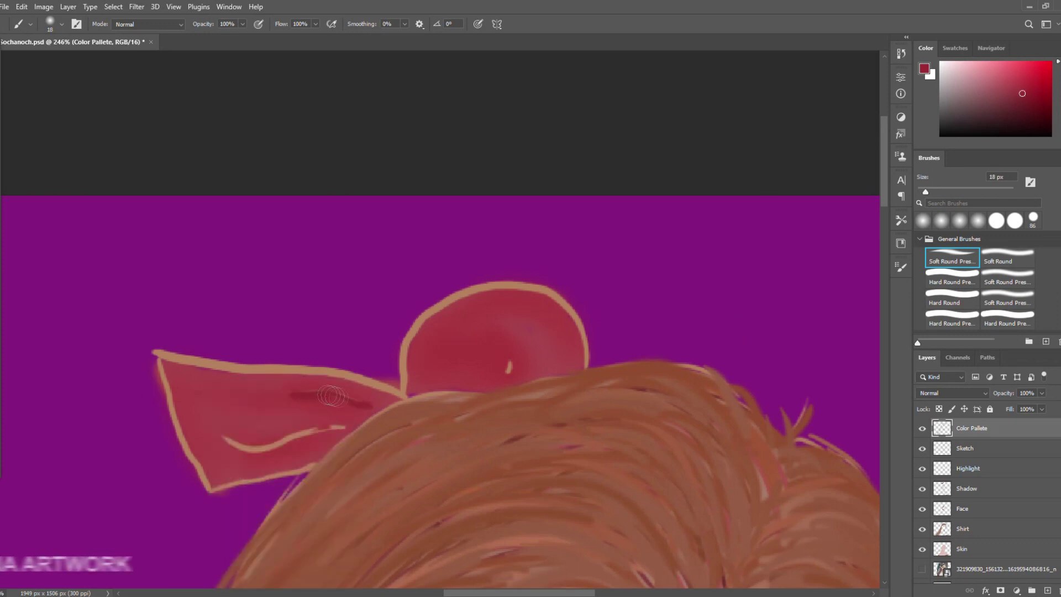
{"action": "mouse_move", "coordinate": [342, 425]}
{"action": "left_mouse_down"}
{"action": "mouse_move", "coordinate": [223, 436]}
{"action": "mouse_move", "coordinate": [345, 424]}
{"action": "left_mouse_up"}
{"action": "left_click_drag", "start_coordinate": [504, 345], "coordinate": [500, 383]}
{"action": "left_click_drag", "start_coordinate": [539, 293], "coordinate": [564, 308]}
{"action": "mouse_move", "coordinate": [403, 394]}
{"action": "left_mouse_down"}
{"action": "mouse_move", "coordinate": [410, 344]}
{"action": "mouse_move", "coordinate": [456, 295]}
{"action": "mouse_move", "coordinate": [542, 286]}
{"action": "mouse_move", "coordinate": [577, 363]}
{"action": "left_mouse_up"}
{"action": "mouse_move", "coordinate": [374, 390]}
{"action": "left_mouse_down"}
{"action": "mouse_move", "coordinate": [154, 351]}
{"action": "mouse_move", "coordinate": [205, 481]}
{"action": "mouse_move", "coordinate": [243, 489]}
{"action": "mouse_move", "coordinate": [210, 491]}
{"action": "left_mouse_up"}
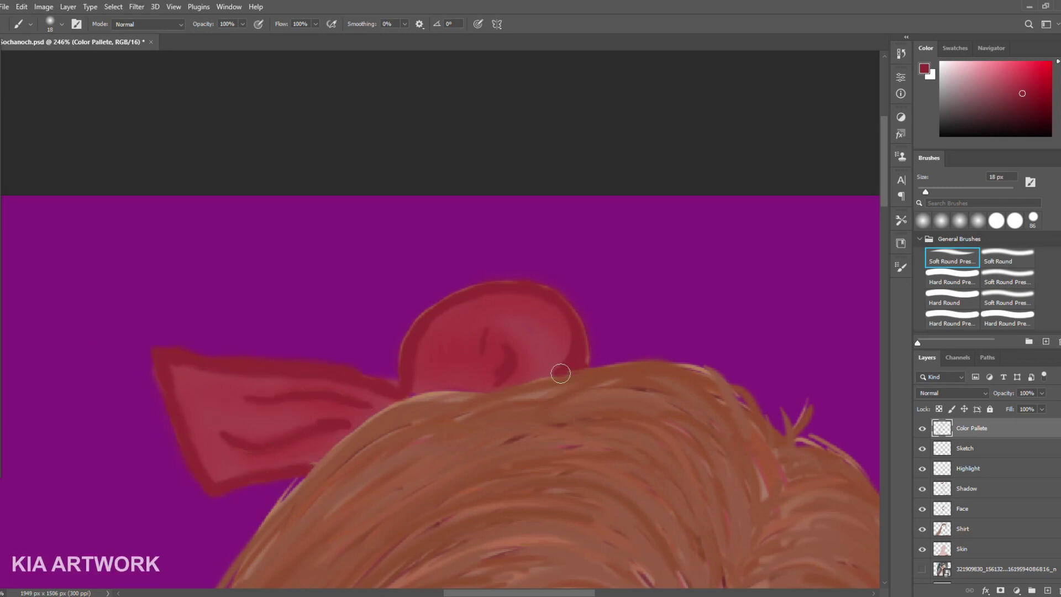
- Sample the chest's light skin pink, select the Skin layer and fit the painting on screen
{"action": "scroll", "coordinate": [567, 359], "scroll_direction": "down", "scroll_amount": 5}
{"action": "scroll", "coordinate": [564, 232], "scroll_direction": "up", "scroll_amount": 1}
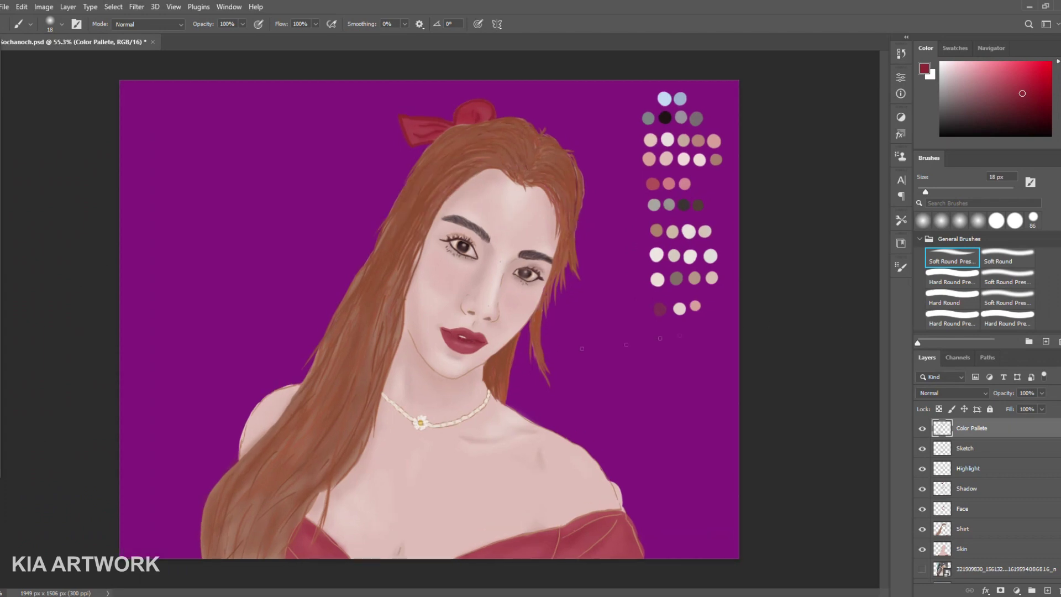
{"action": "scroll", "coordinate": [667, 352], "scroll_direction": "up", "scroll_amount": 1}
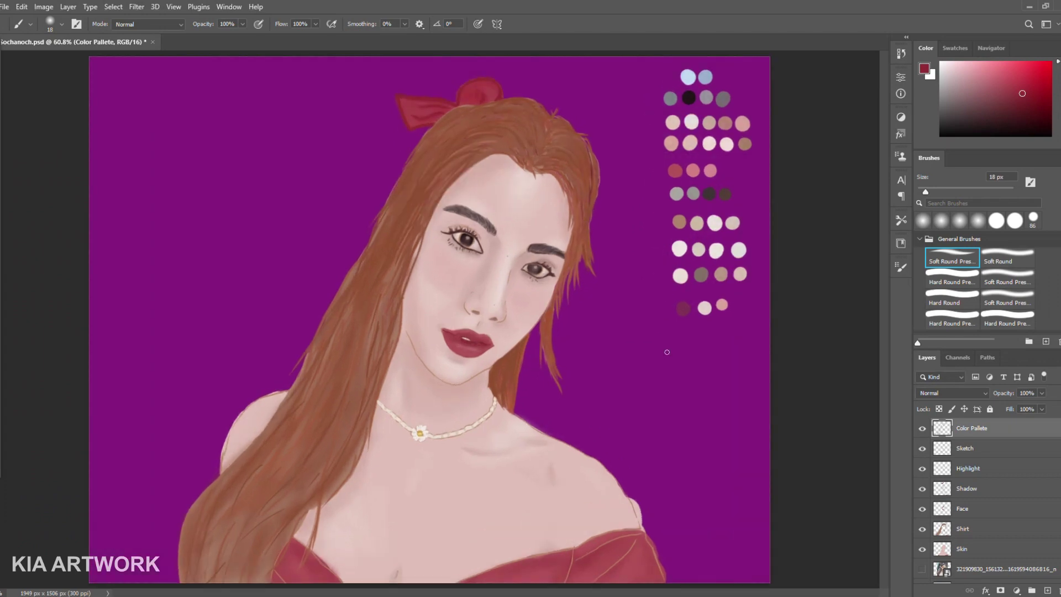
{"action": "scroll", "coordinate": [471, 464], "scroll_direction": "up", "scroll_amount": 10}
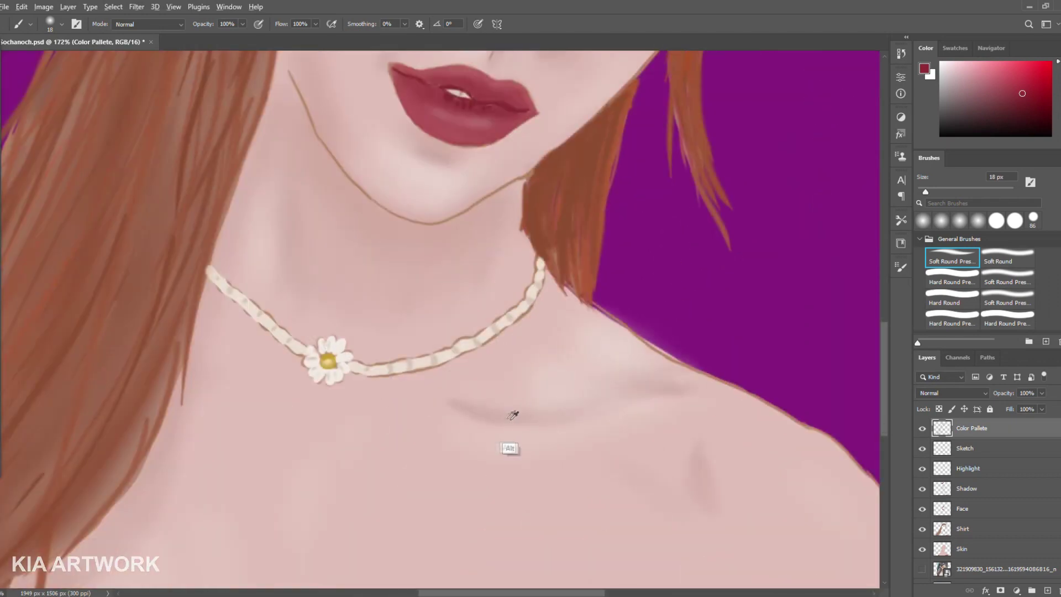
{"action": "left_click", "coordinate": [509, 458], "text": "alt"}
{"action": "left_click", "coordinate": [357, 379], "text": "ctrl"}
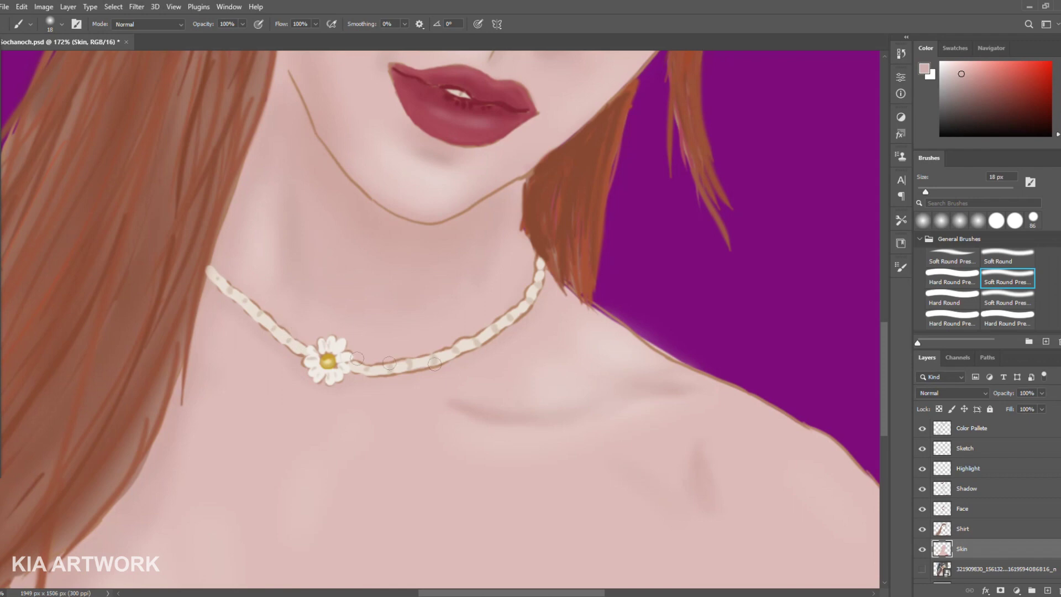
{"action": "key", "text": "ctrl+0"}
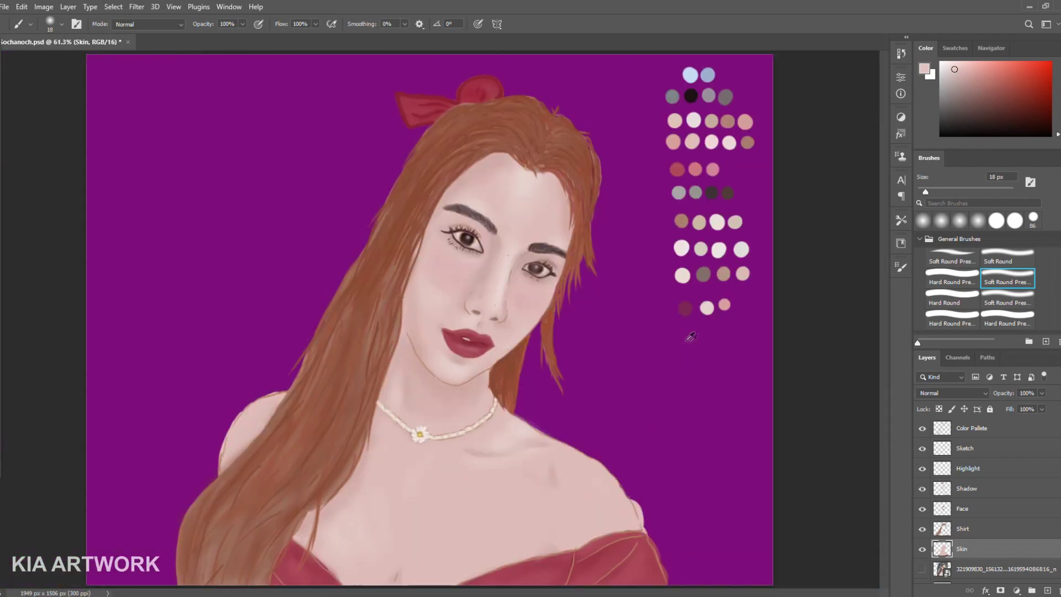
- Compare the hidden green and purple background layers and keep the radial purple gradient
{"action": "scroll", "coordinate": [636, 319], "scroll_direction": "down", "scroll_amount": 1}
{"action": "scroll", "coordinate": [973, 497], "scroll_direction": "down", "scroll_amount": 3}
{"action": "left_click", "coordinate": [922, 553]}
{"action": "left_click", "coordinate": [923, 532]}
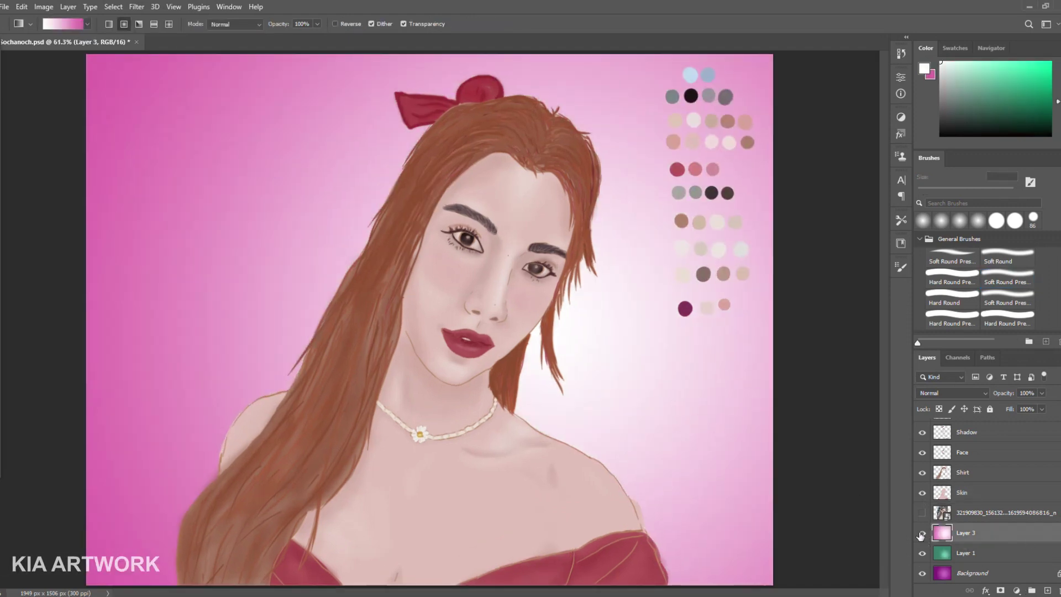
{"action": "left_click", "coordinate": [922, 533]}
{"action": "left_click", "coordinate": [923, 553]}
{"action": "left_click", "coordinate": [922, 533]}
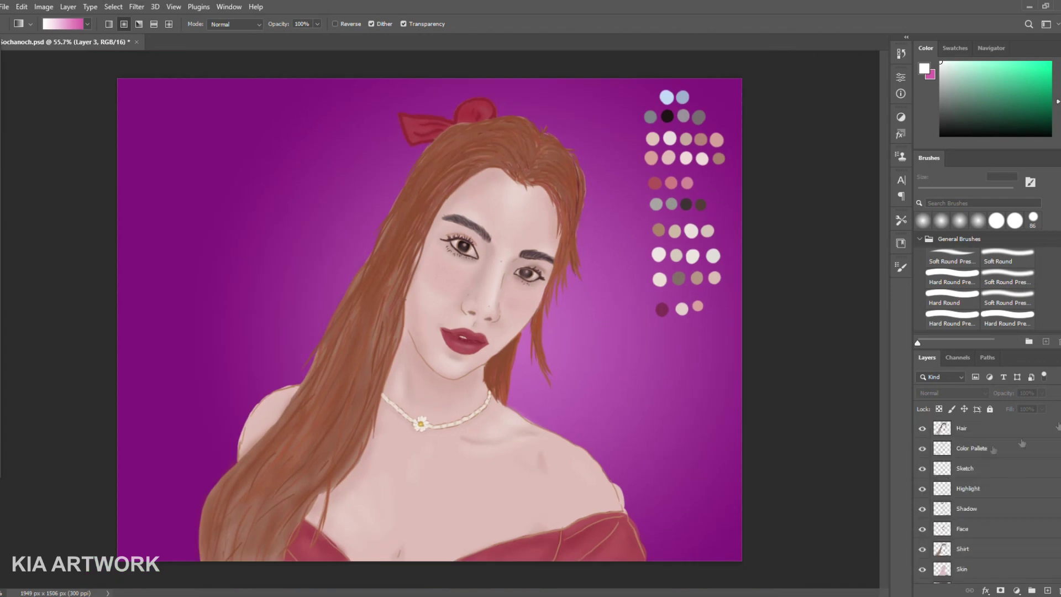
- Delete the colour palette swatches from the Color Pallete layer
{"action": "left_click", "coordinate": [990, 448]}
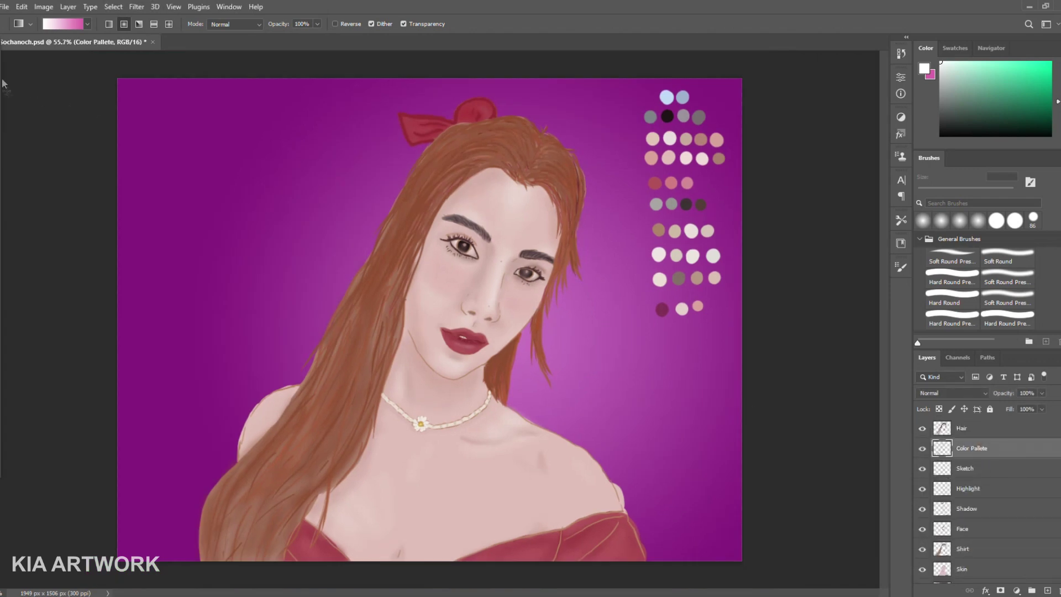
{"action": "key", "text": "m"}
{"action": "left_click_drag", "start_coordinate": [612, 86], "coordinate": [769, 359]}
{"action": "key", "text": "Delete"}
- Load a light purple as the brush paint colour
{"action": "key", "text": "b"}
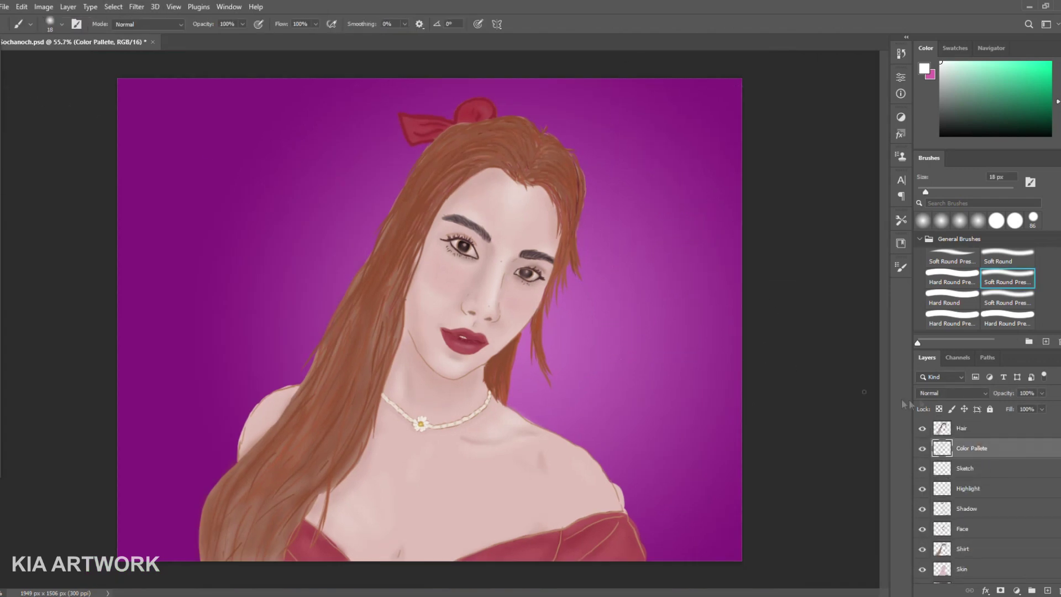
{"action": "left_click", "coordinate": [925, 69]}
{"action": "left_click", "coordinate": [735, 158]}
{"action": "key", "text": "Return"}
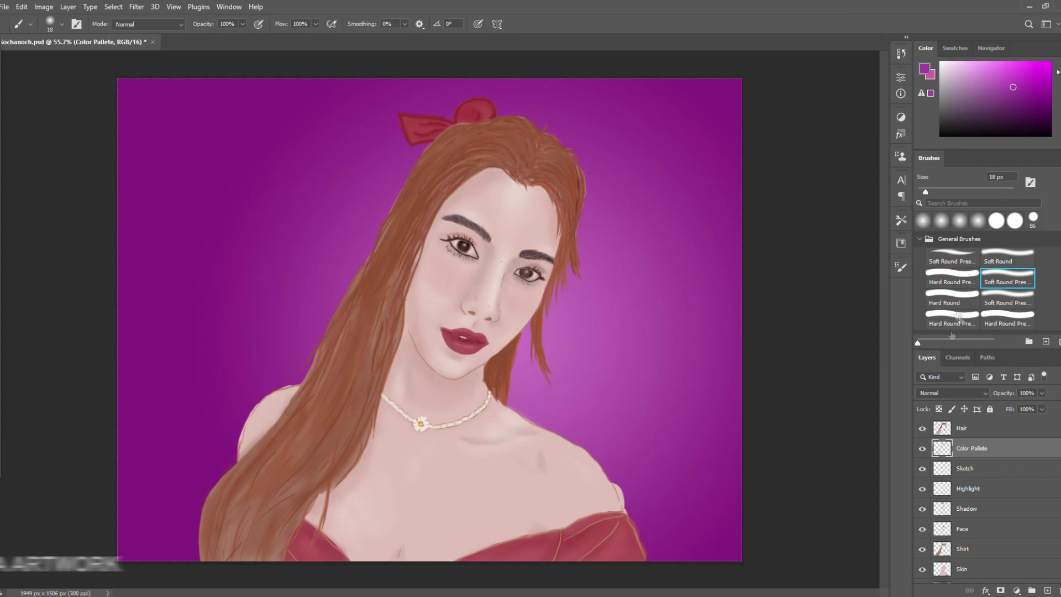
- Draw a purple signature swirl right of the shoulder and undo the faint first attempt
{"action": "scroll", "coordinate": [670, 386], "scroll_direction": "up", "scroll_amount": 3}
{"action": "left_click_drag", "start_coordinate": [671, 387], "coordinate": [468, 258]}
{"action": "mouse_move", "coordinate": [567, 389]}
{"action": "left_mouse_down"}
{"action": "mouse_move", "coordinate": [557, 365]}
{"action": "mouse_move", "coordinate": [556, 436]}
{"action": "mouse_move", "coordinate": [611, 312]}
{"action": "left_mouse_up"}
{"action": "key", "text": "ctrl+z"}
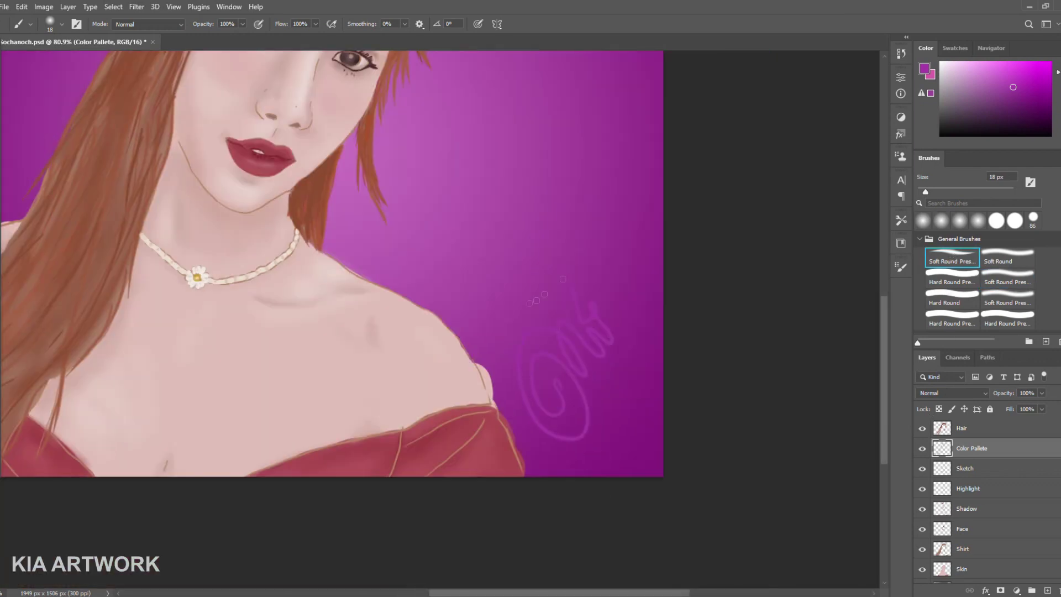
{"action": "scroll", "coordinate": [702, 323], "scroll_direction": "down", "scroll_amount": 3}
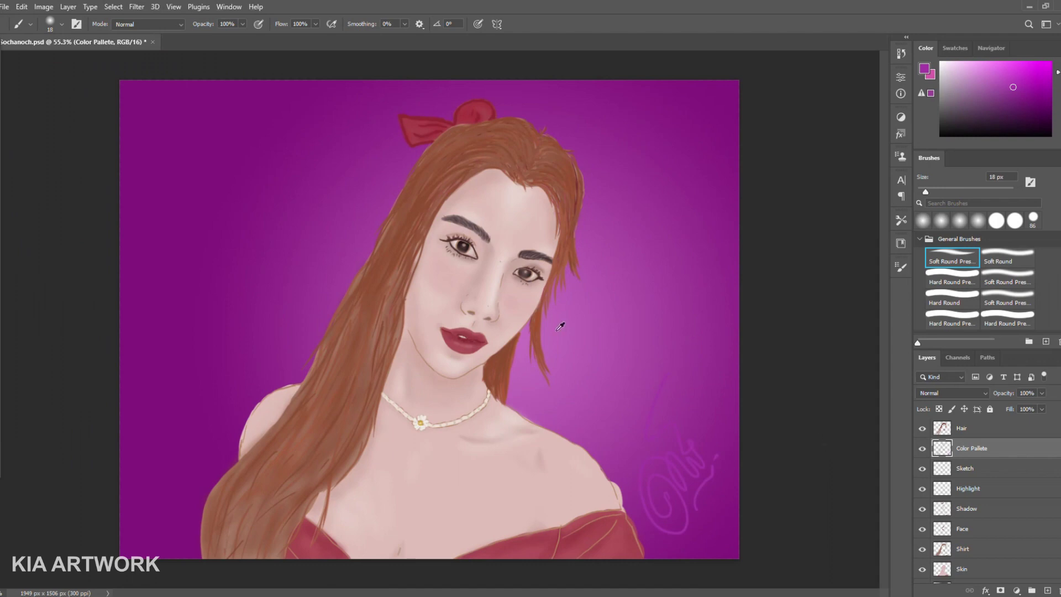
{"action": "scroll", "coordinate": [560, 327], "scroll_direction": "up", "scroll_amount": 1}
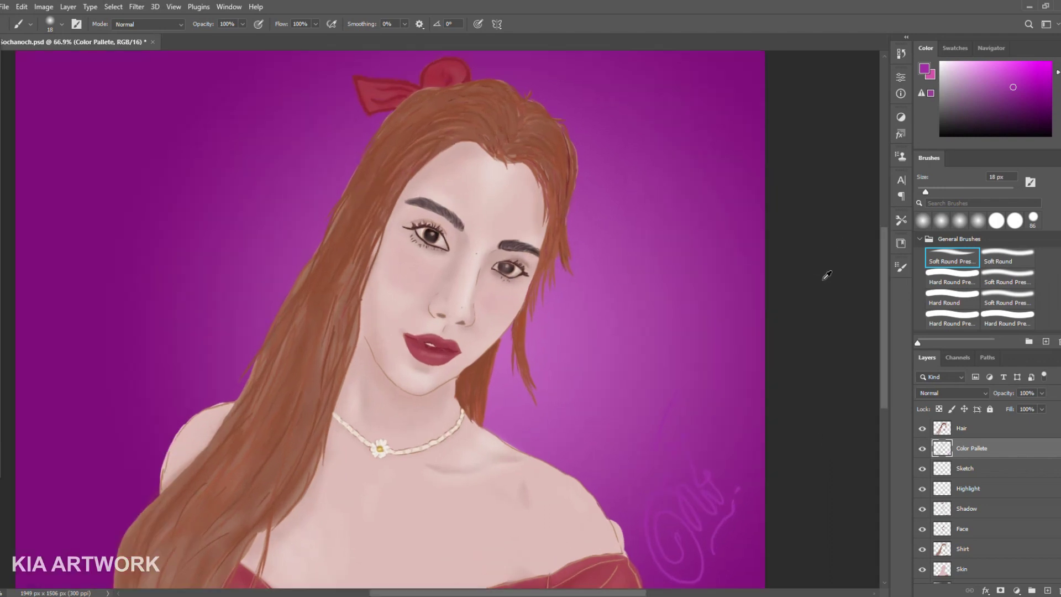